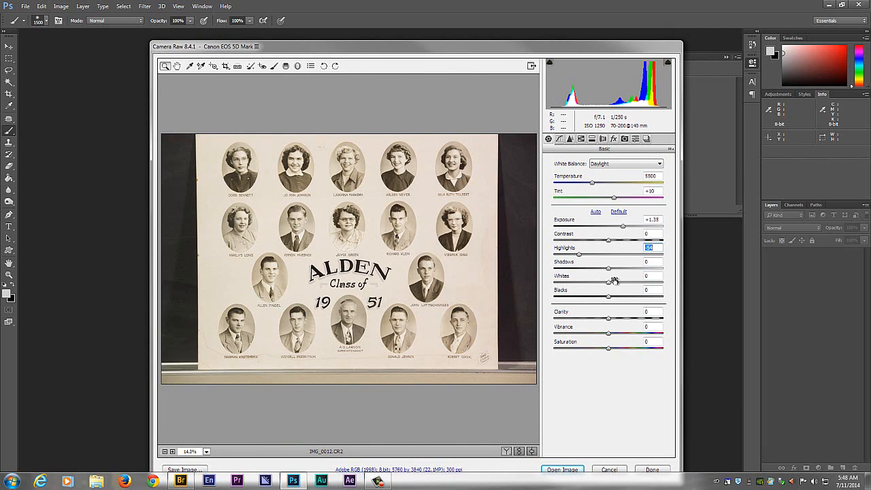
- Set Shadows to -28, Whites and Blacks to -18, Saturation to -100 and Clarity to +11 for the class photo
drag(609, 270, 600, 301)
drag(610, 350, 544, 348)
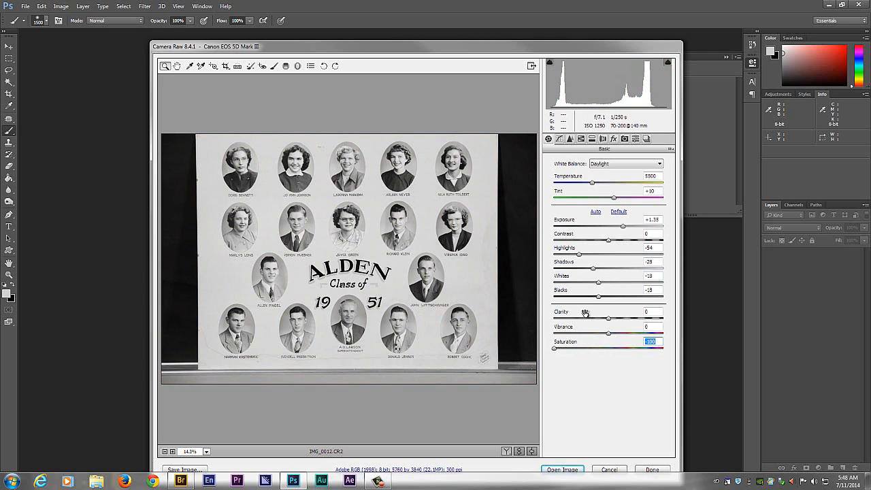
drag(609, 321, 615, 321)
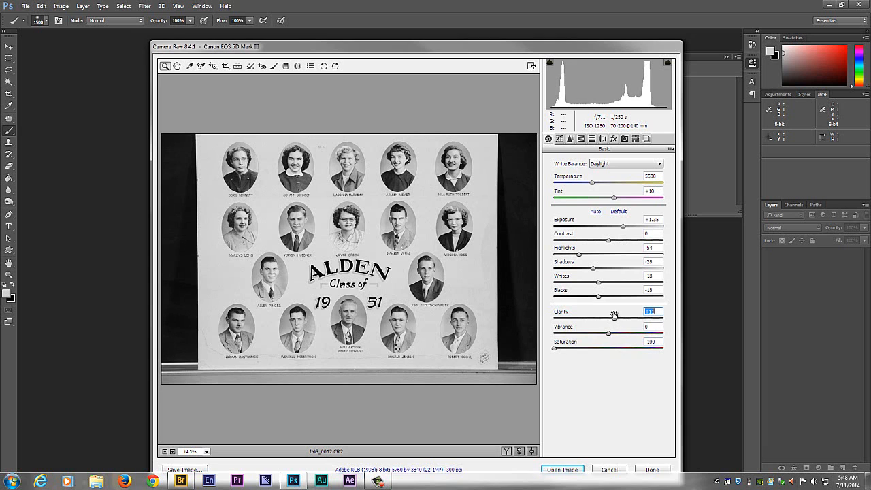
- Set the Luminance noise reduction to 29, judging the effect on a portrait at 100% magnification
click(570, 139)
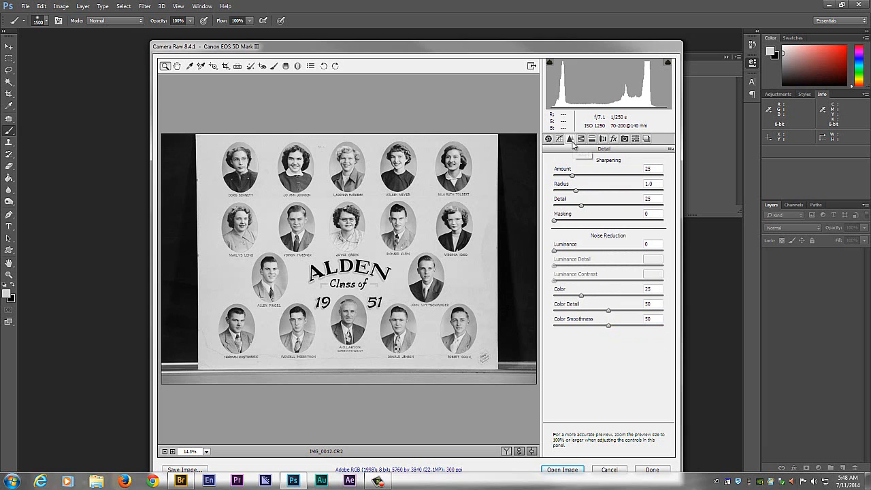
key(ctrl+alt+0)
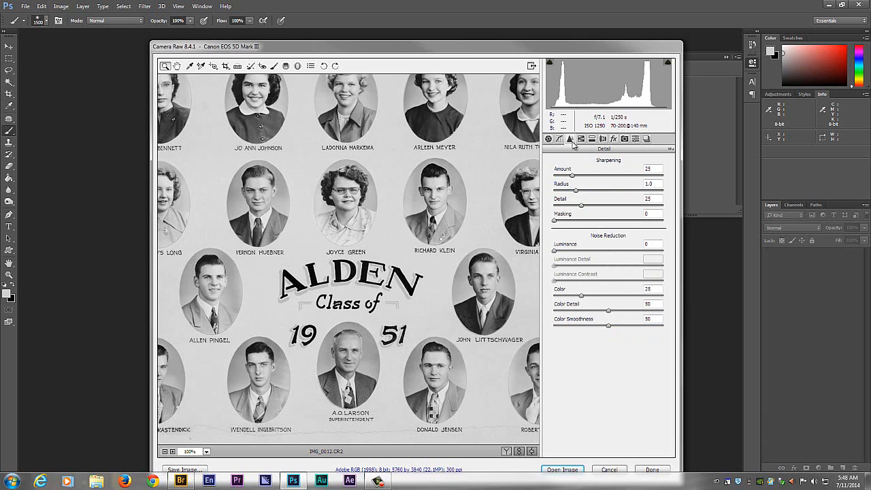
drag(408, 93, 418, 288)
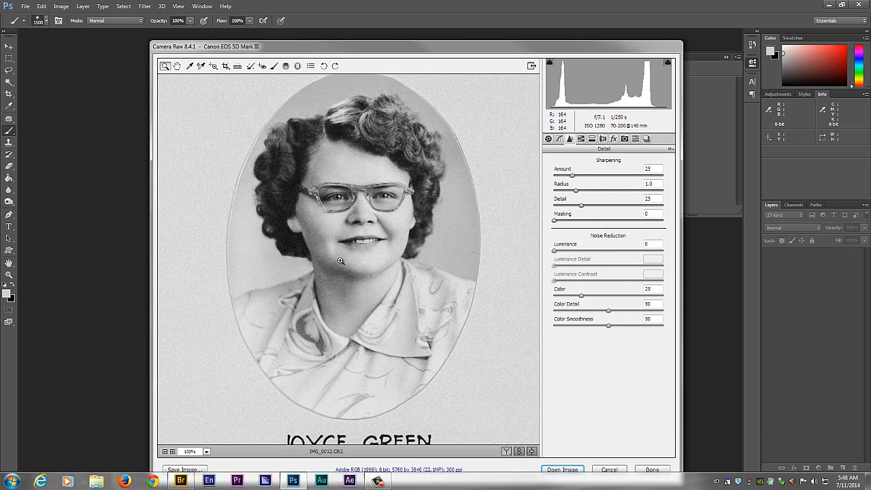
drag(552, 253, 568, 251)
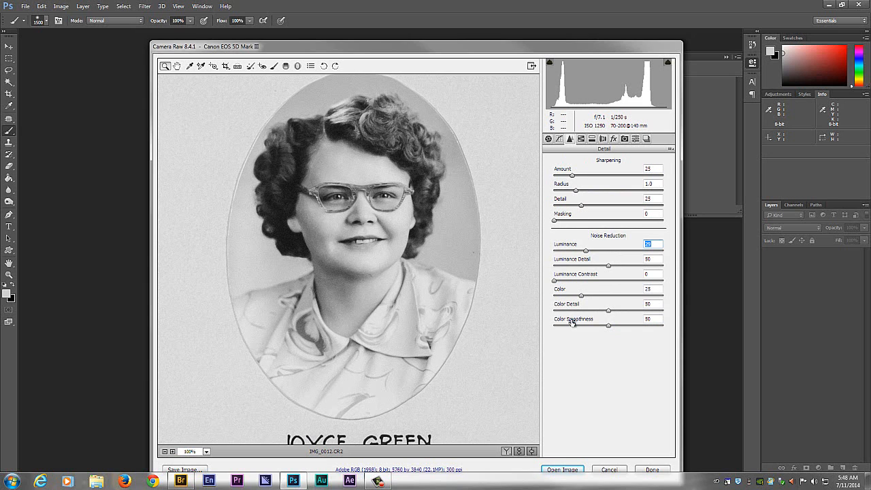
- Save the processed photo as a maximum-quality JPEG with the _CC suffix in the finals folder and finish the raw adjustments
click(548, 140)
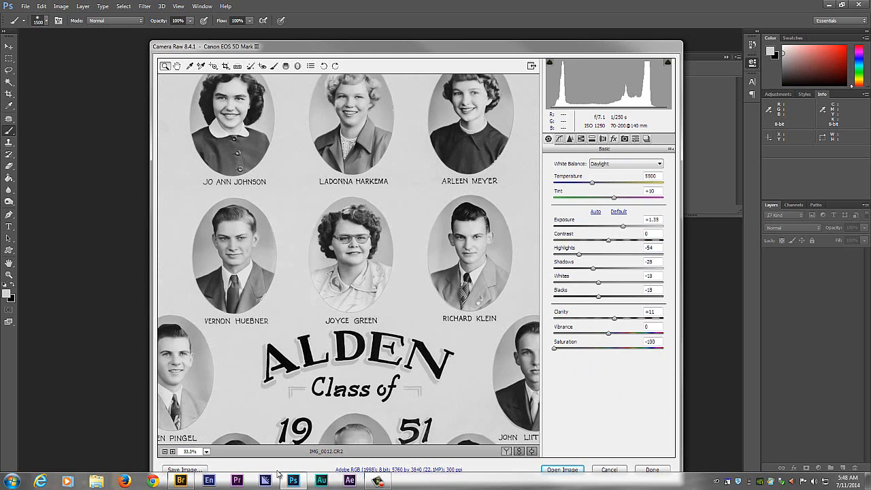
click(183, 470)
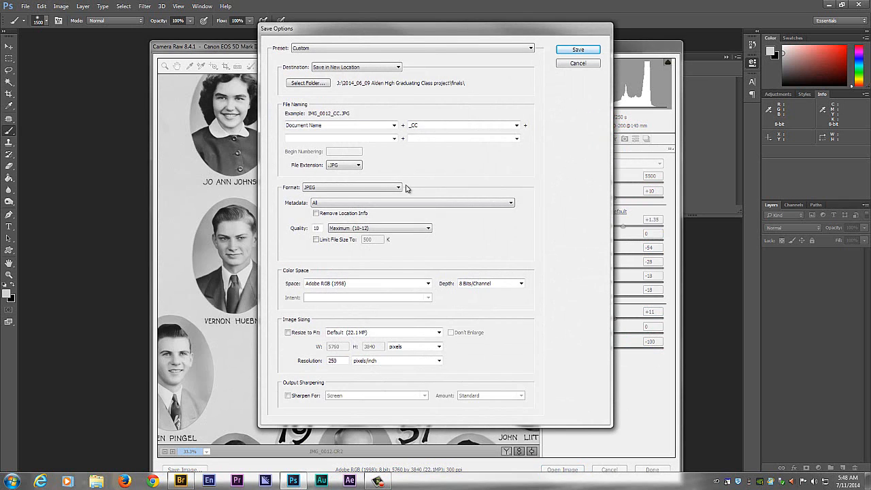
click(594, 50)
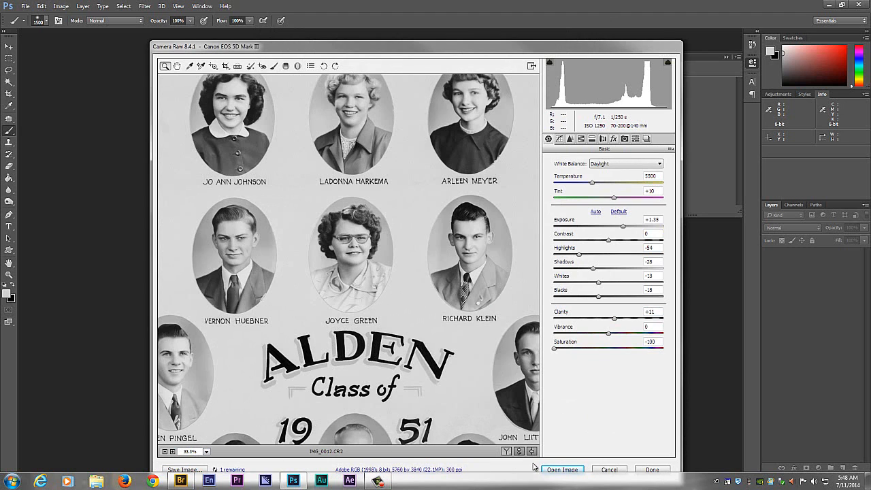
click(651, 470)
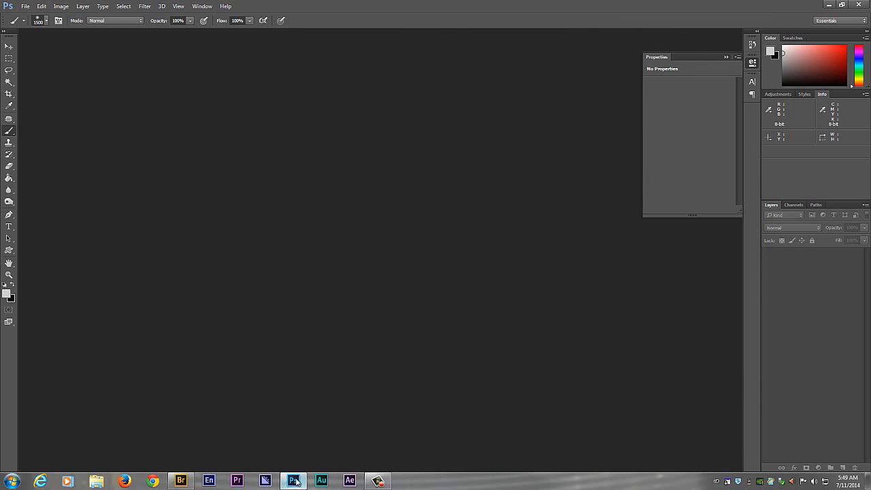
- Switch to Adobe Bridge and open IMG_0012_CC.JPG from the finals folder in Photoshop
click(180, 481)
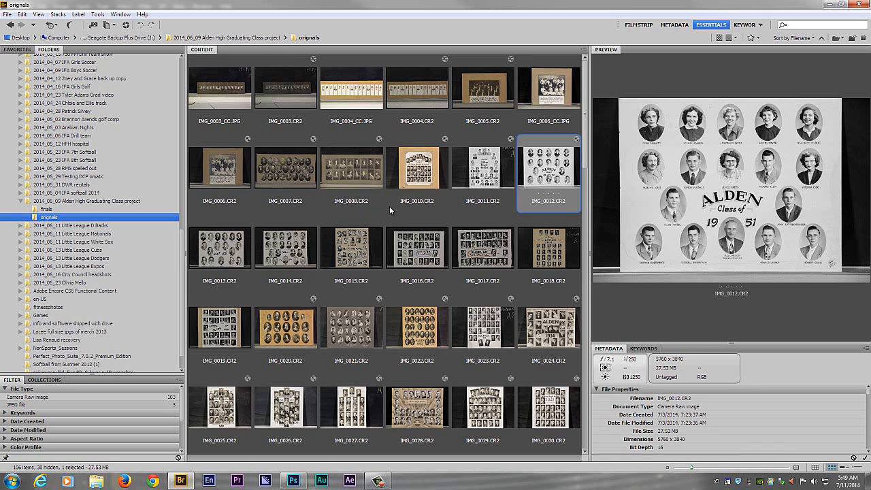
click(46, 208)
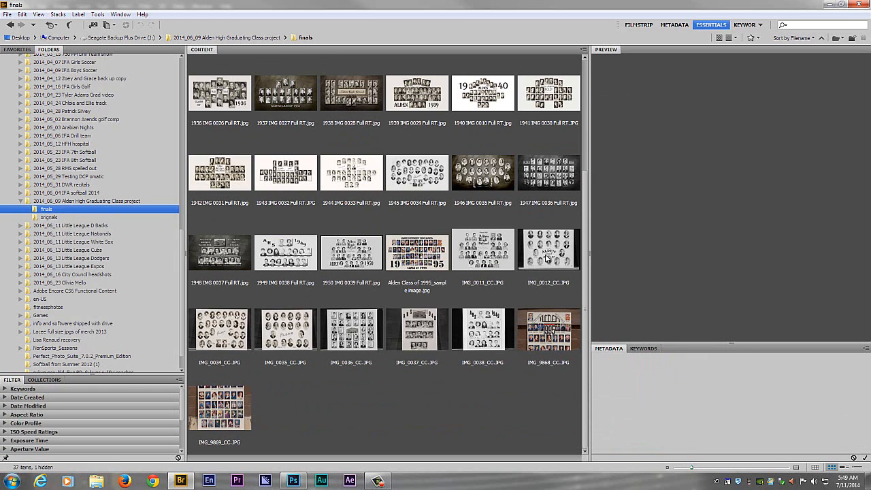
double_click(546, 259)
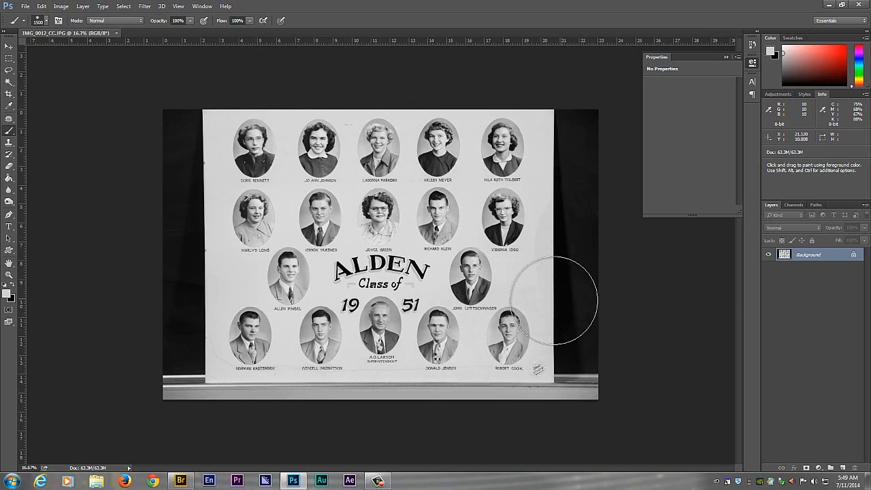
- Examine the class photo's portraits, lettering, background and edges for areas that need retouching
key(ctrl+plus)
key(ctrl+plus)
key(ctrl+plus)
key(ctrl+plus)
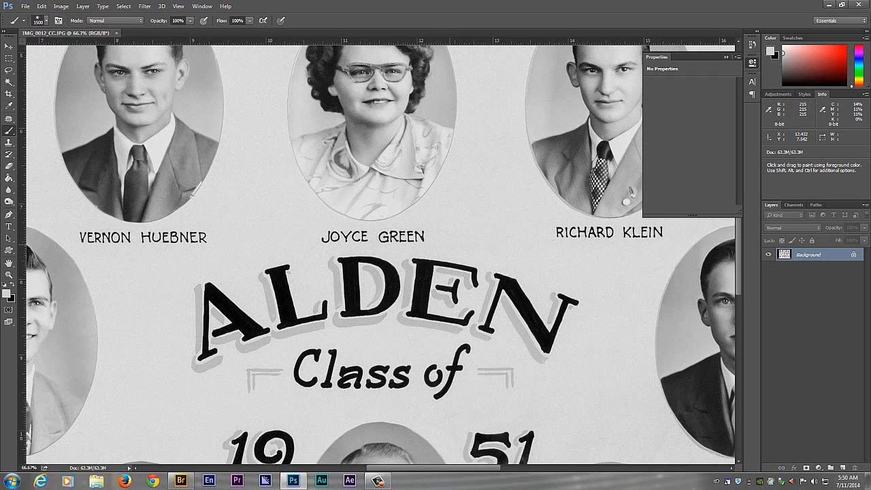
key(ctrl+minus)
key(ctrl+minus)
key(ctrl+minus)
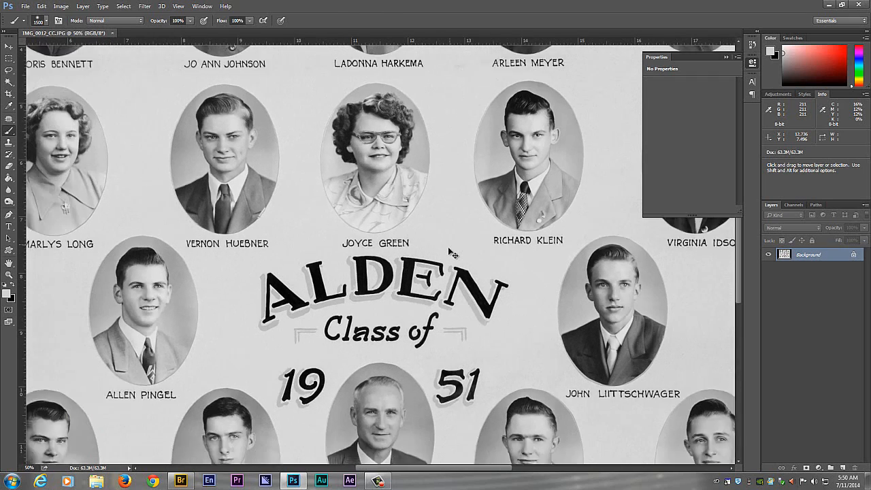
key(ctrl+minus)
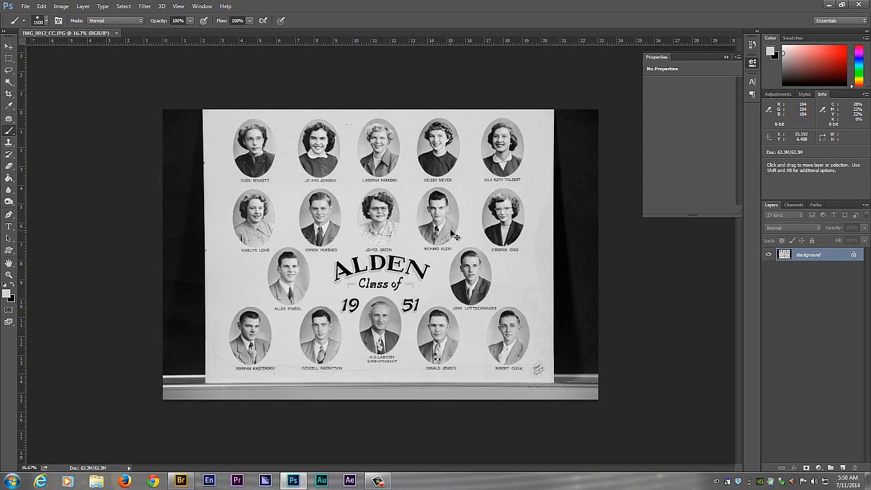
key(ctrl+plus)
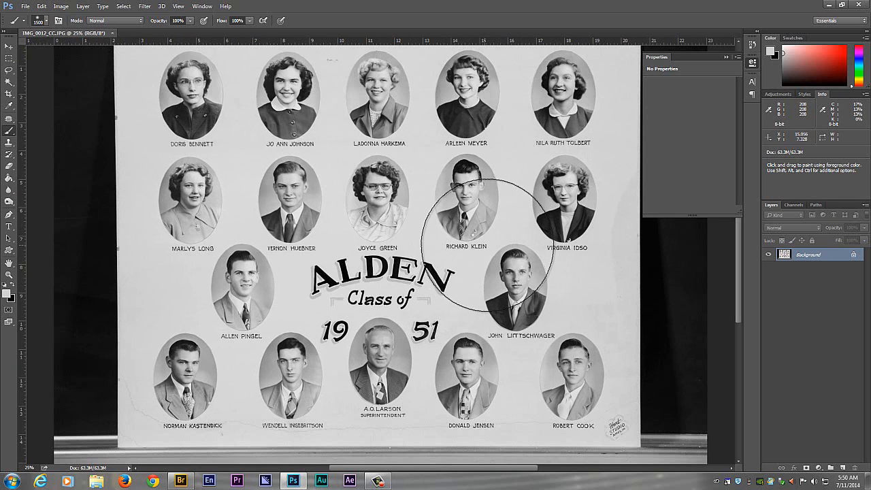
mouse_move(478, 175)
mouse_down()
mouse_move(490, 254)
mouse_move(487, 235)
mouse_up()
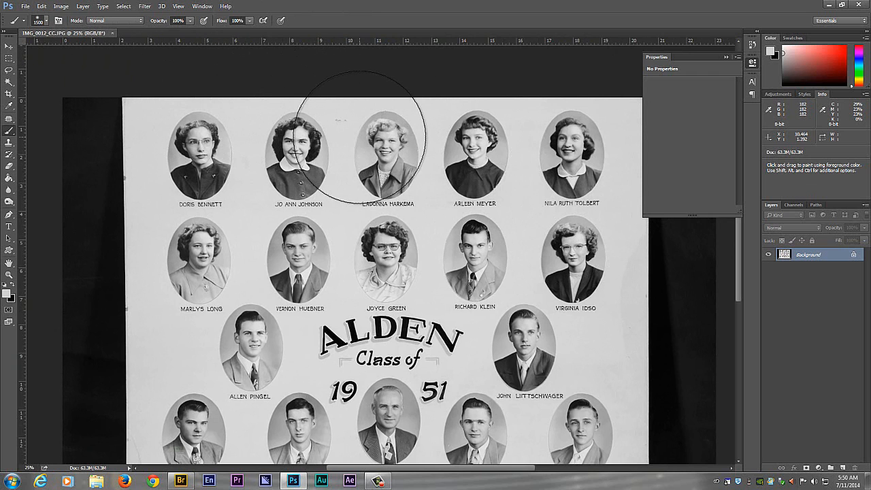
scroll(359, 134, down, 1)
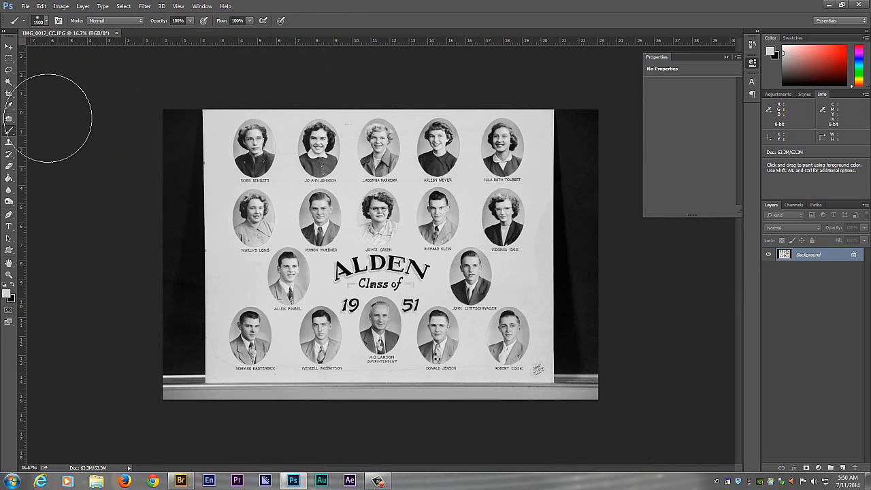
- Select a strip about 3.5 in wide along the photo's left edge and paint it over with light gray sampled from the background
click(9, 59)
drag(63, 76, 228, 425)
click(9, 130)
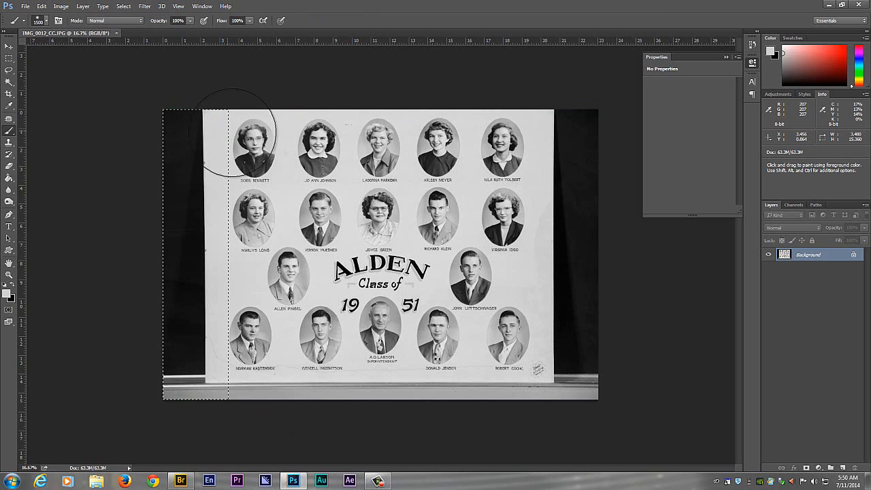
alt+click(293, 185)
mouse_move(204, 170)
mouse_down()
mouse_move(184, 184)
mouse_move(218, 88)
mouse_move(188, 272)
mouse_move(182, 410)
mouse_move(165, 301)
mouse_move(184, 194)
mouse_up()
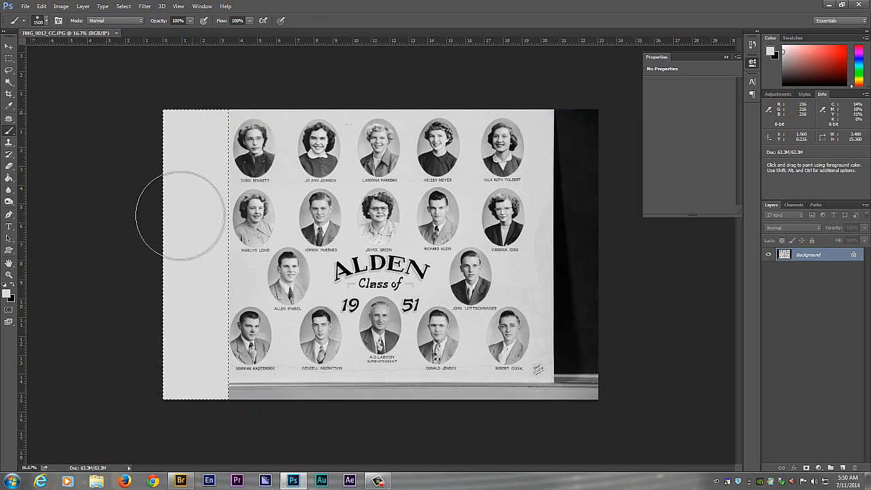
- Select a full-height strip about 3.5 in wide along the photo's right edge and paint it over with the light gray
click(9, 58)
mouse_move(635, 89)
mouse_down()
mouse_move(554, 228)
mouse_move(531, 439)
mouse_up()
click(8, 130)
mouse_move(548, 146)
mouse_down()
mouse_move(532, 116)
mouse_move(560, 110)
mouse_move(598, 217)
mouse_move(555, 293)
mouse_move(590, 261)
mouse_move(564, 116)
mouse_up()
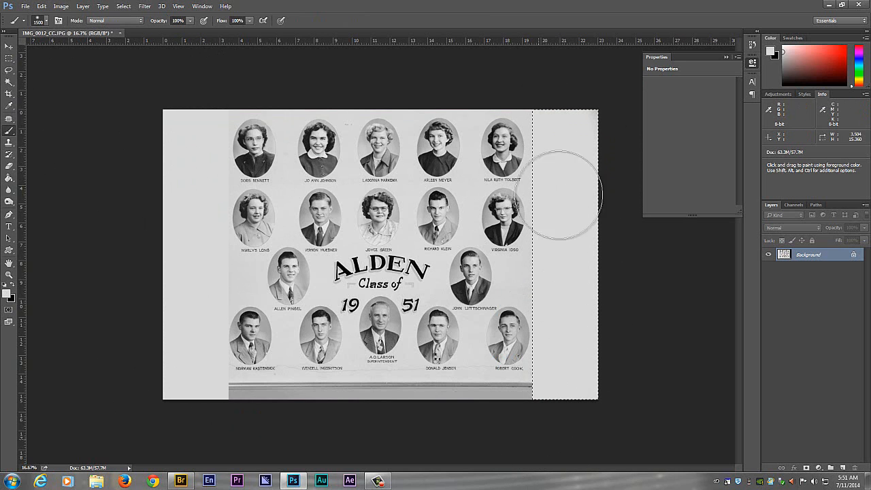
- Paint a full-width strip about 1.5 in high below the lowest row of names with the light gray, and clear the selection
click(9, 58)
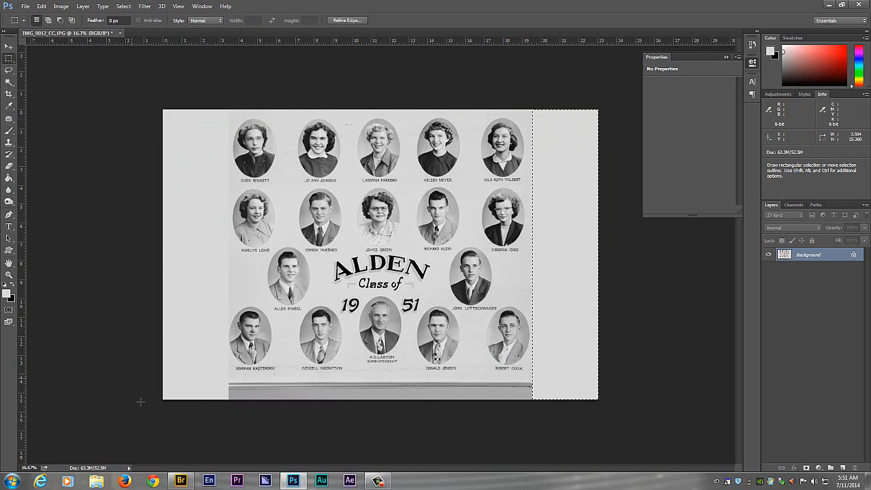
drag(143, 371, 680, 435)
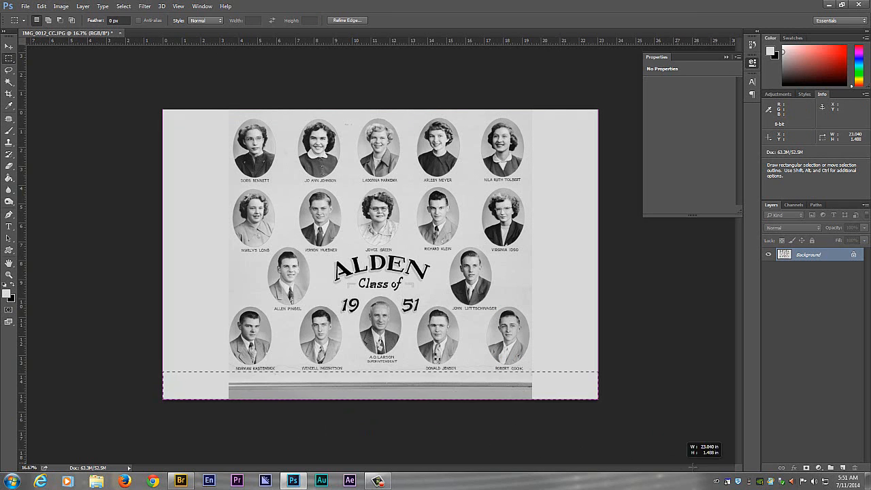
click(8, 134)
mouse_move(368, 395)
mouse_down()
mouse_move(167, 412)
mouse_move(208, 413)
mouse_move(109, 387)
mouse_up()
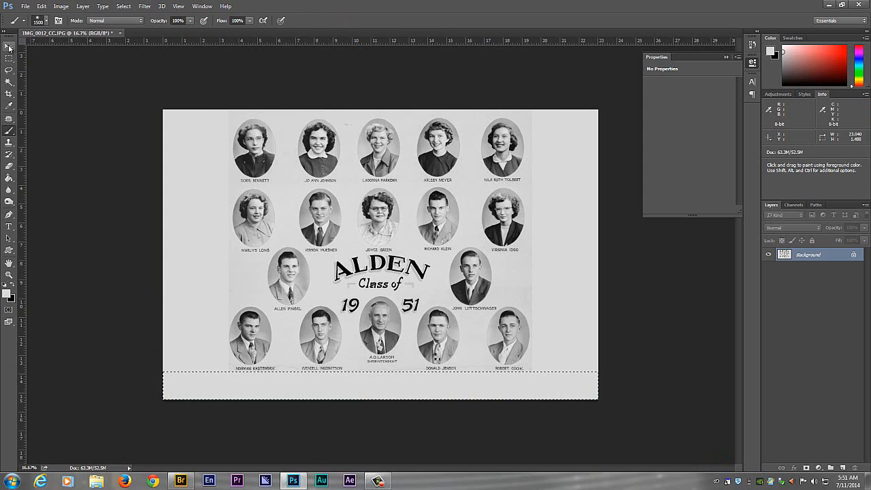
click(8, 46)
click(9, 58)
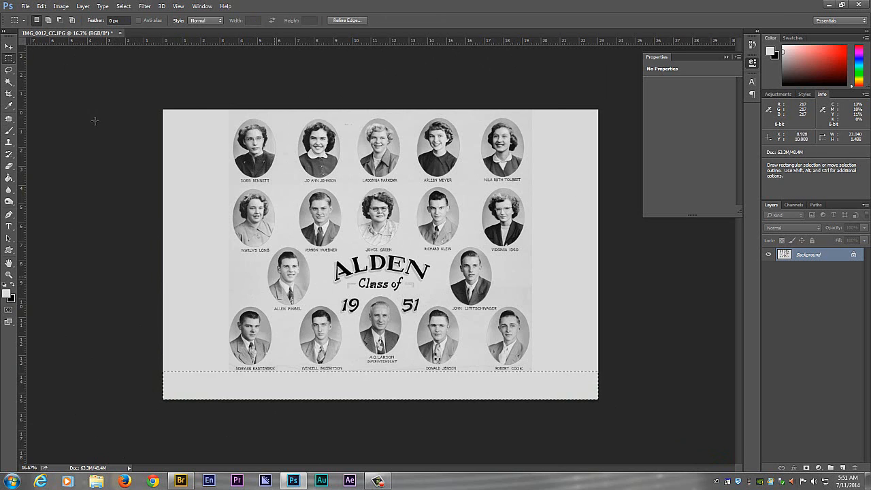
click(124, 6)
click(151, 26)
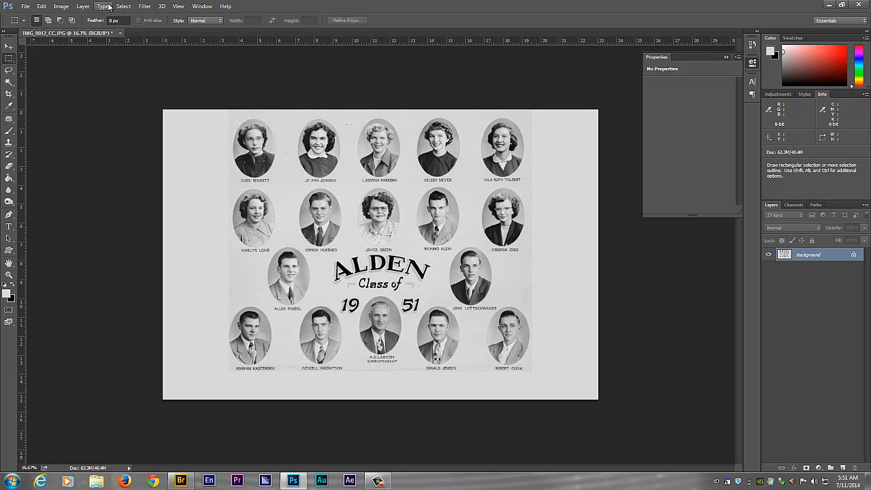
- Copy the first portrait of the top row with its name, an area about 2.4 by 3.6 in, onto a new layer
key(ctrl+plus)
drag(321, 110, 398, 126)
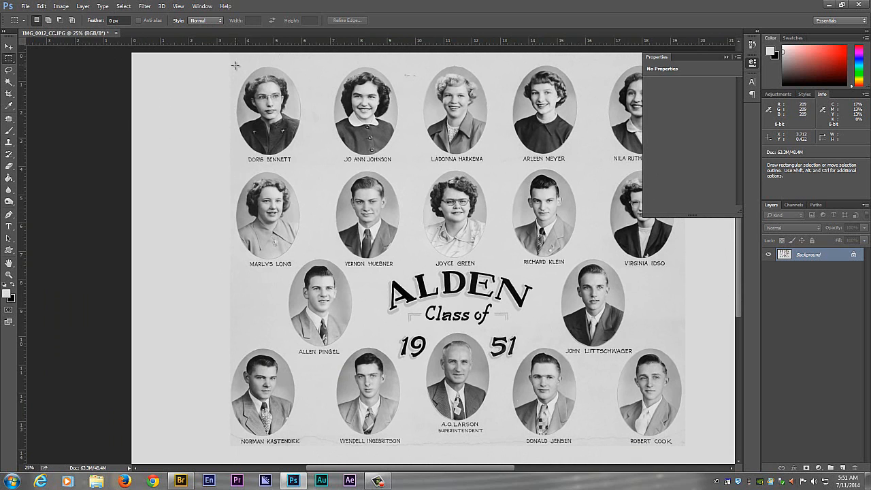
drag(233, 66, 303, 166)
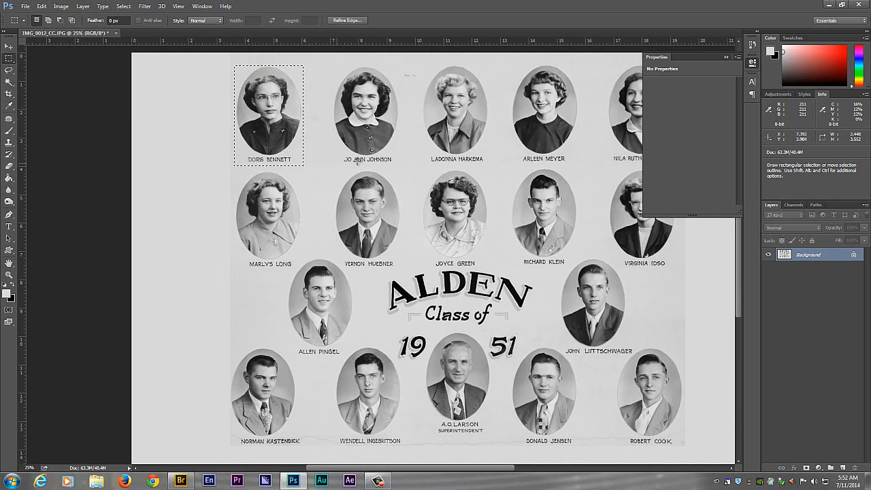
key(ctrl+j)
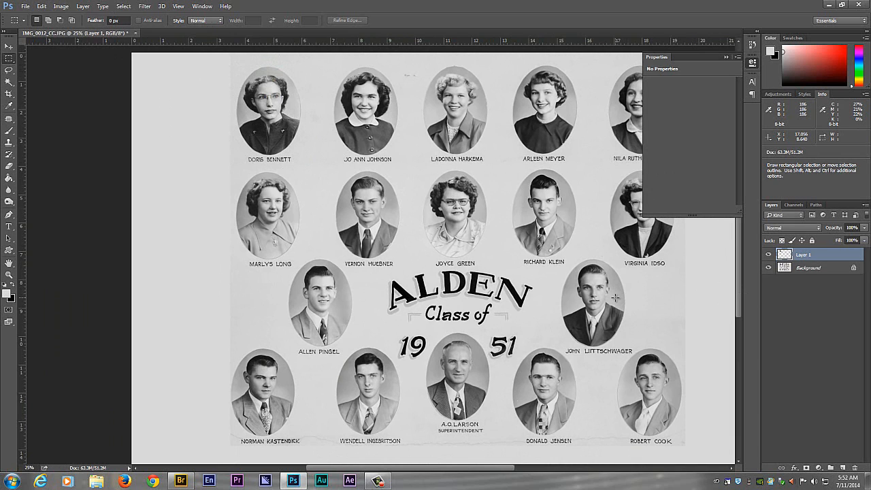
- Move the copied portrait into the blank gray margin just left of the bottom row of portraits
key(v)
key(shift+Left)
key(shift+Down)
key(shift+Down)
key(shift+Down)
key(shift+Down)
key(shift+Down)
key(shift+Down)
key(shift+Down)
key(shift+Down)
key(shift+Down)
key(shift+Down)
key(shift+Down)
key(shift+Down)
key(shift+Down)
key(shift+Down)
key(shift+Down)
key(shift+Down)
key(shift+Down)
key(shift+Down)
key(shift+Down)
key(shift+Down)
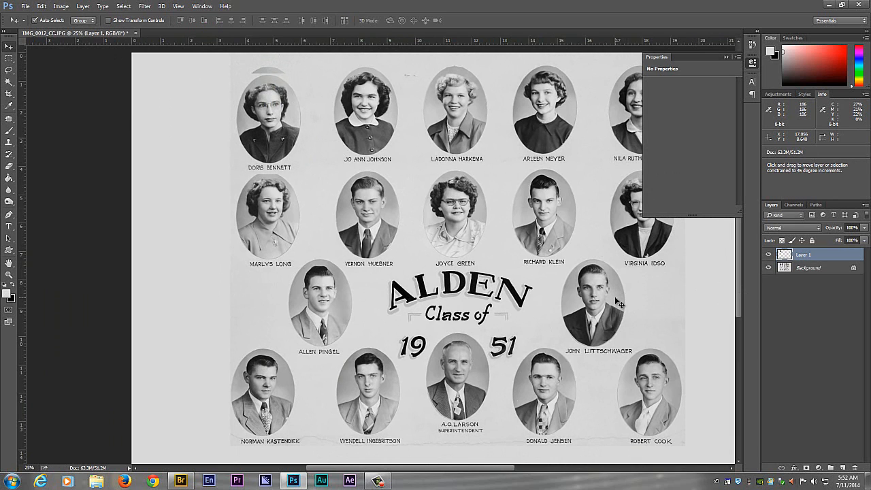
key(shift+Left)
key(shift+Left)
key(shift+Left)
key(shift+Left)
key(shift+Left)
key(shift+Left)
key(shift+Left)
key(shift+Left)
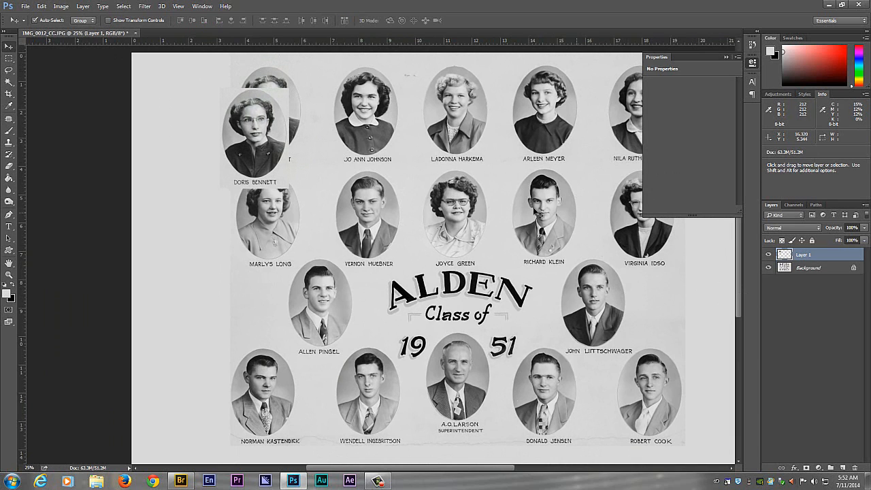
drag(278, 143, 201, 346)
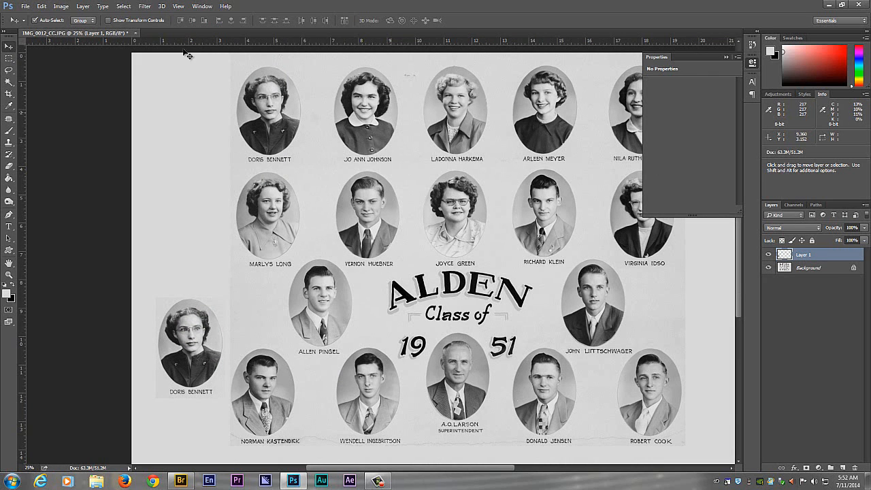
- Copy the top row's second portrait with its name, about 2.4 by 3.6 in, onto a new layer and move it above the first copy
click(6, 60)
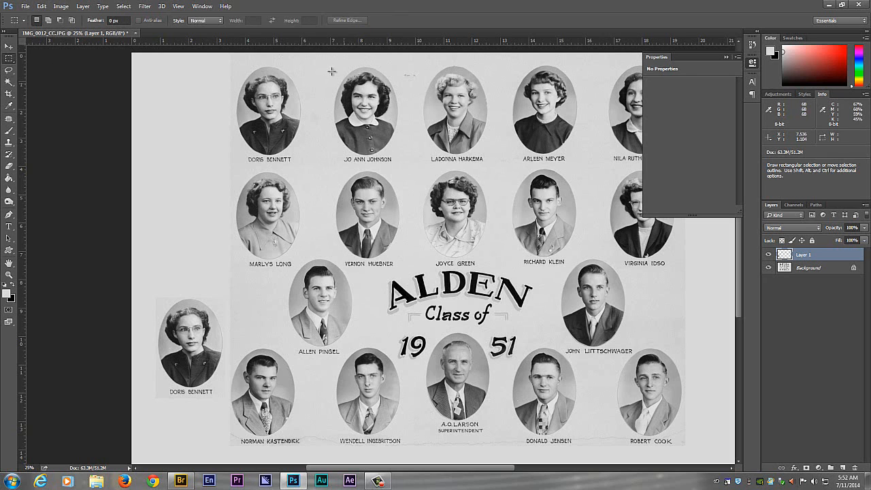
drag(331, 64, 400, 164)
key(ctrl+j)
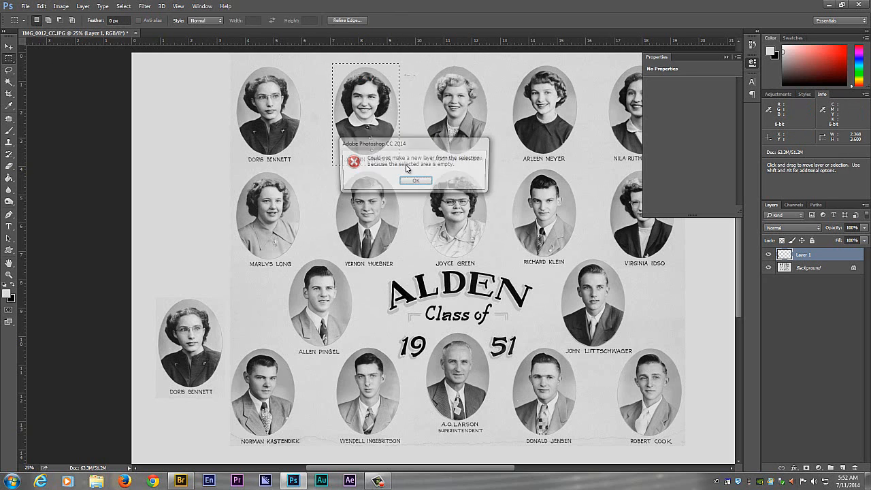
click(415, 181)
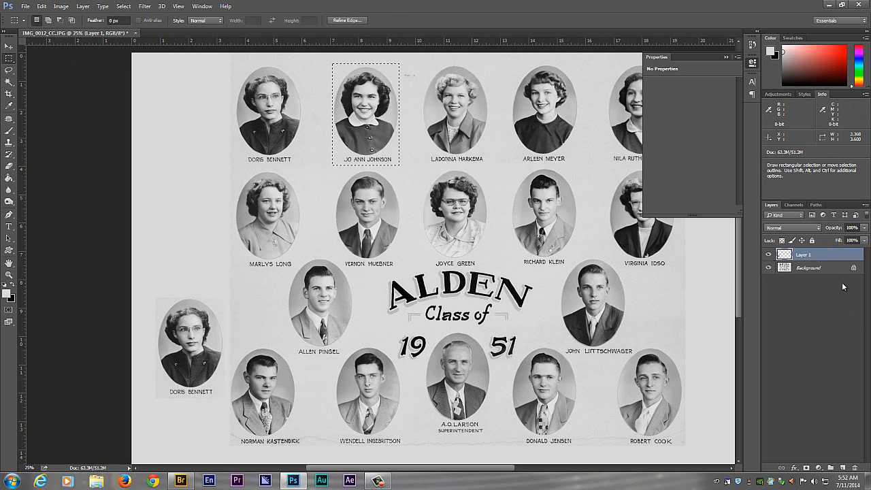
click(825, 270)
key(ctrl+j)
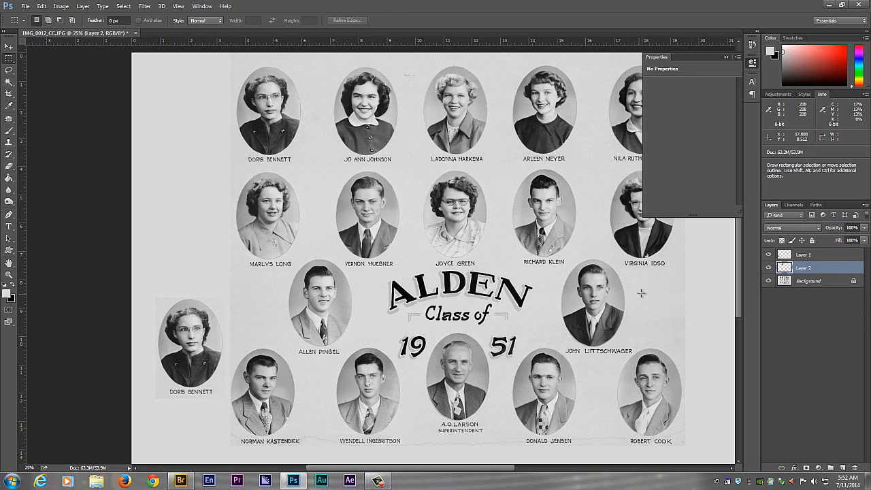
key(v)
drag(396, 125, 194, 243)
- Copy the top row's third portrait with its name, about 2.4 by 3.6 in, onto a new layer and move it into the photo's blank right margin
key(space)
drag(456, 211, 293, 208)
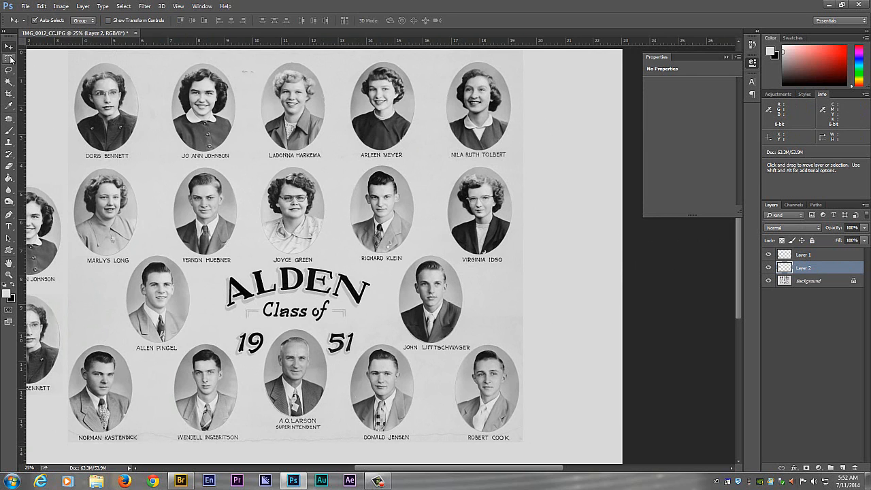
key(m)
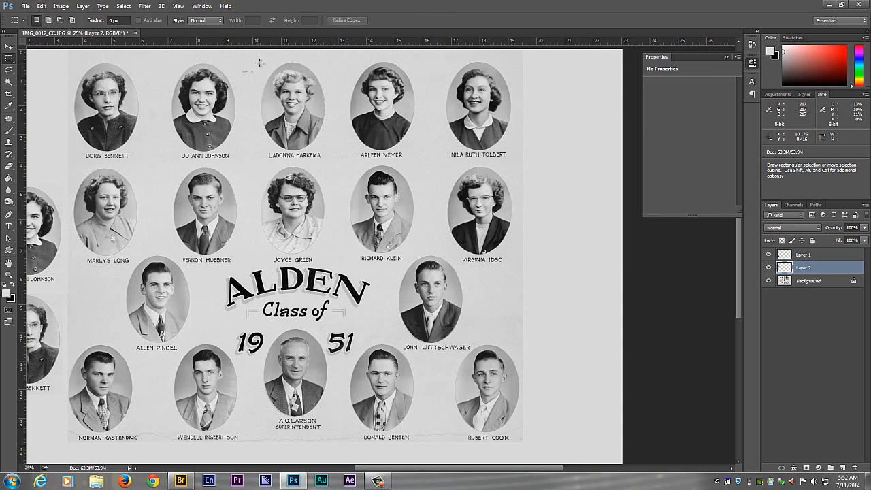
drag(260, 62, 327, 162)
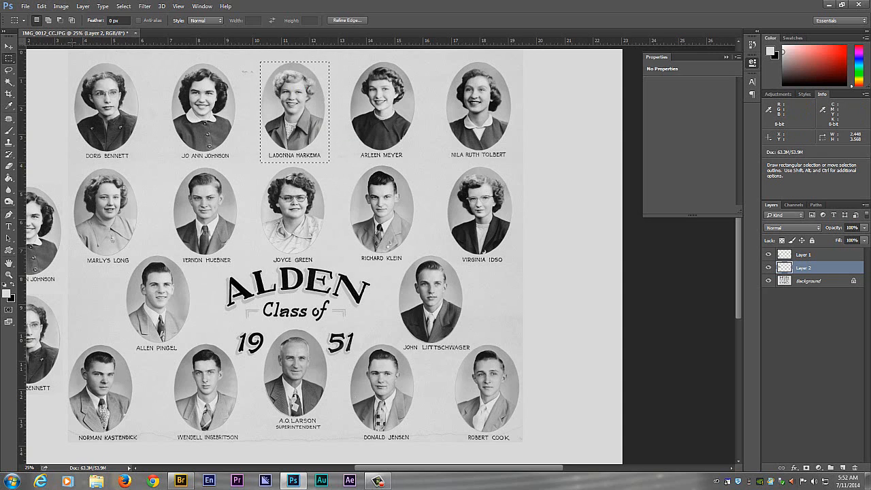
click(820, 286)
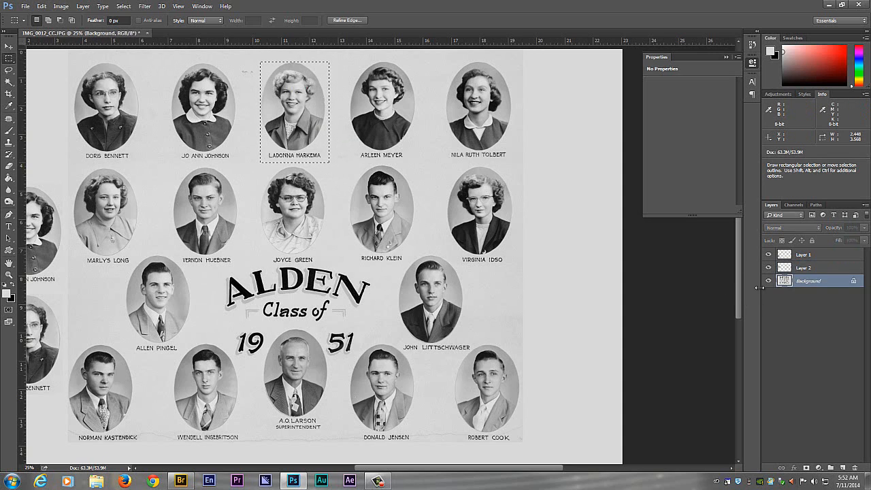
key(ctrl+j)
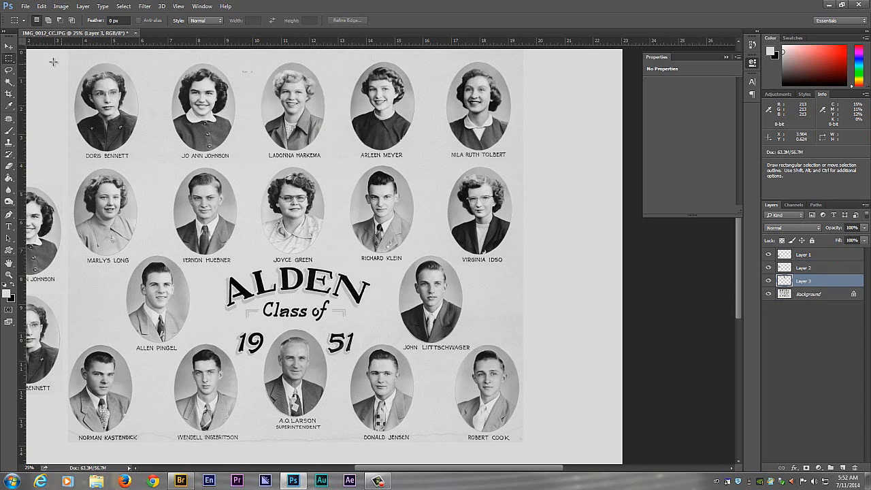
click(8, 46)
drag(290, 104, 554, 243)
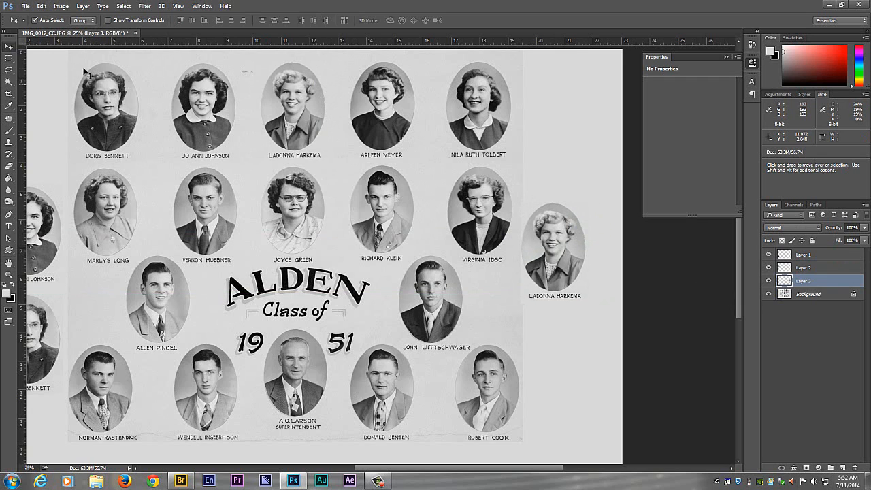
- Copy the top row's fourth portrait with its name, about 2.8 by 3.6 in, onto a new layer and place it below the third copy
click(9, 58)
drag(342, 62, 420, 162)
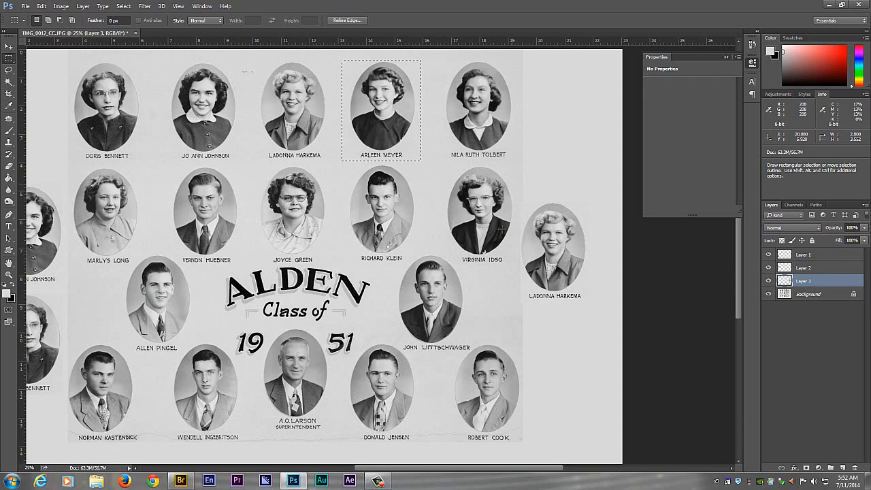
click(813, 292)
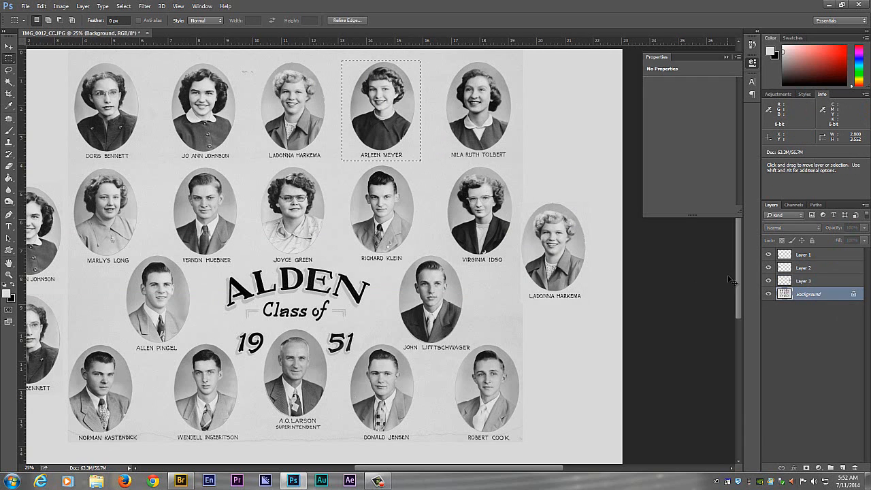
key(ctrl+j)
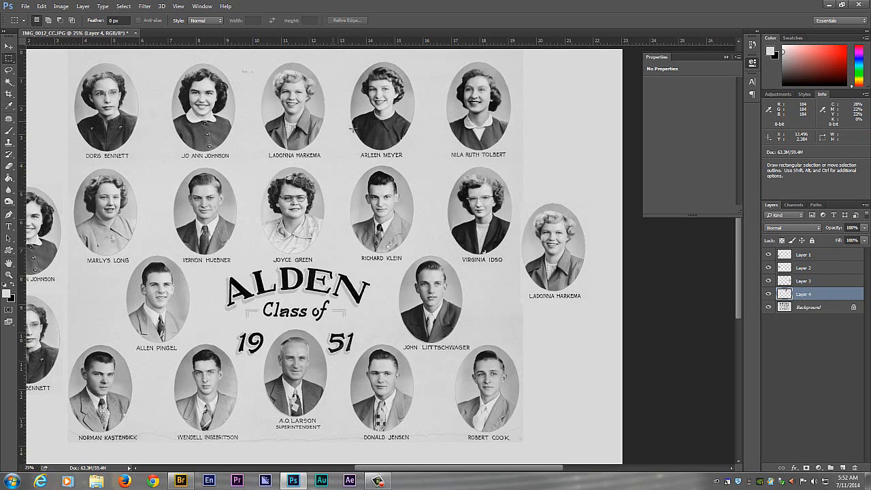
key(v)
drag(366, 140, 548, 366)
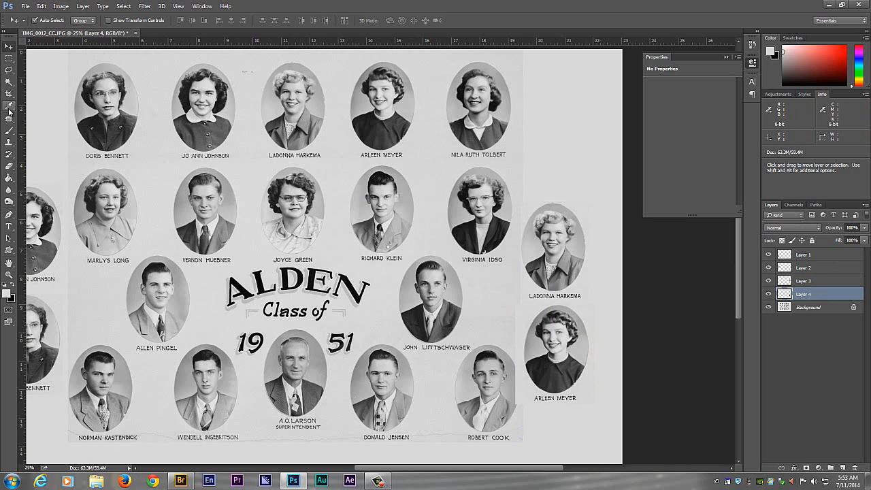
- Erase the left edge of the fourth portrait's copy where it covers the last portrait of the bottom row
click(9, 165)
drag(510, 359, 530, 403)
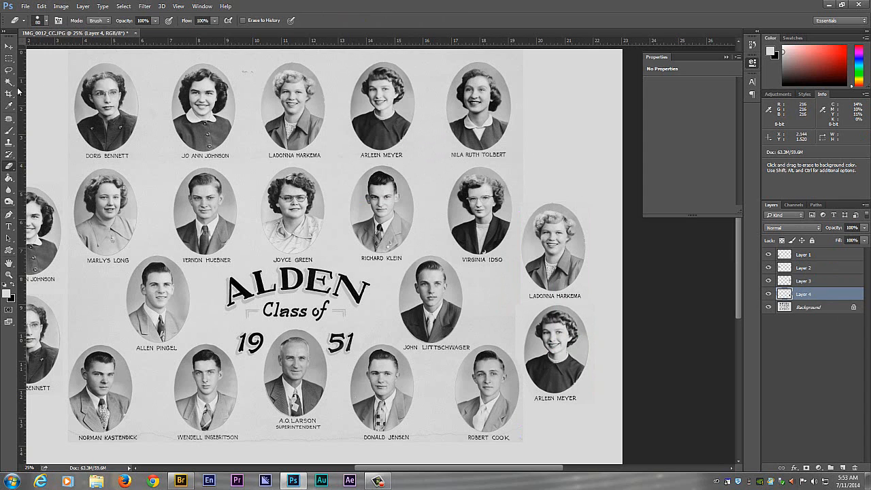
click(9, 45)
- Paint a strip about 16.4 by 4.1 in over the original first four top-row portraits on the Background layer with light gray, and deselect
key(ctrl+minus)
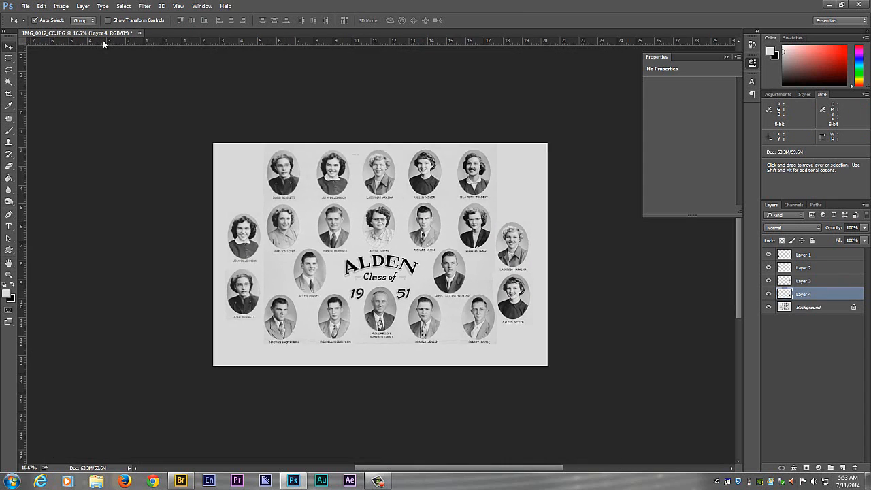
click(9, 58)
drag(217, 145, 449, 203)
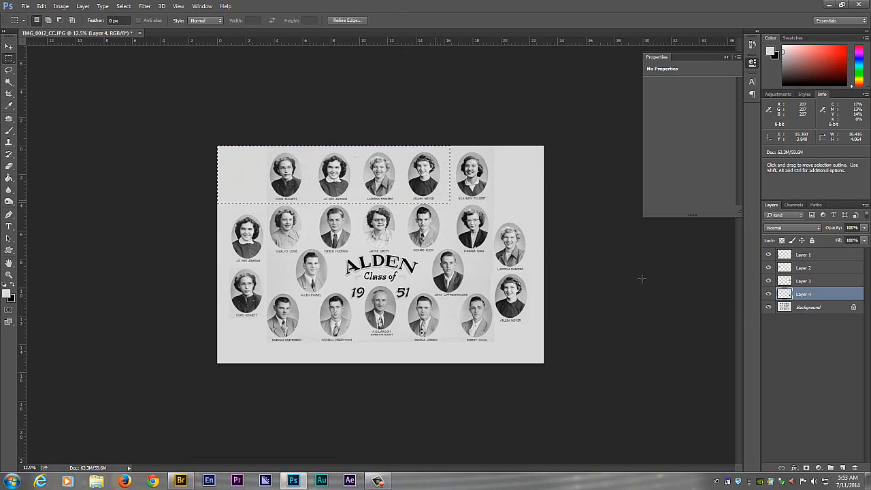
click(797, 307)
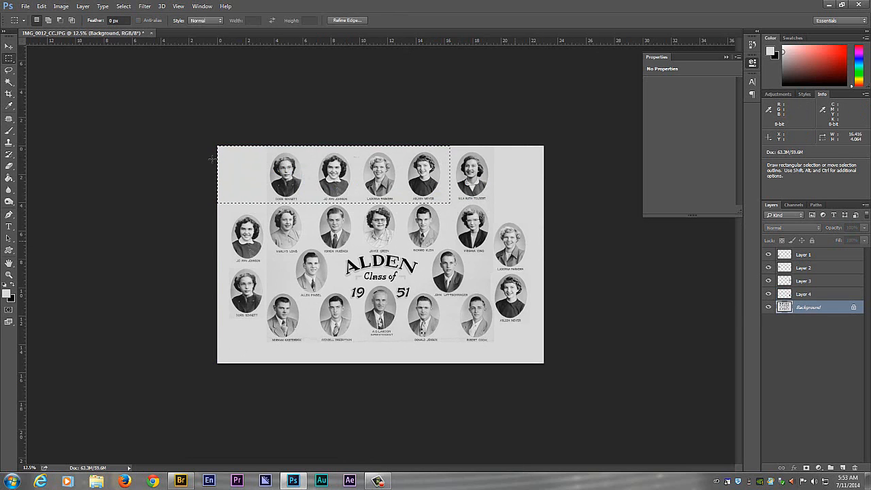
click(9, 130)
drag(340, 150, 302, 178)
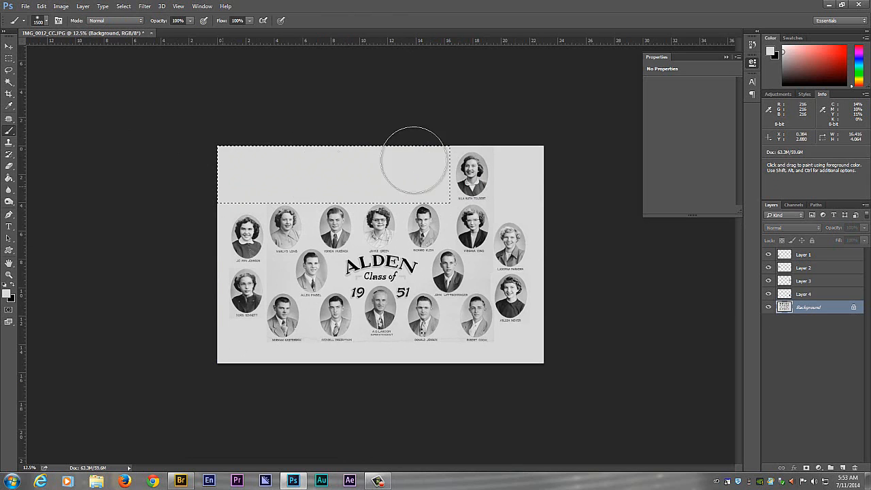
key(v)
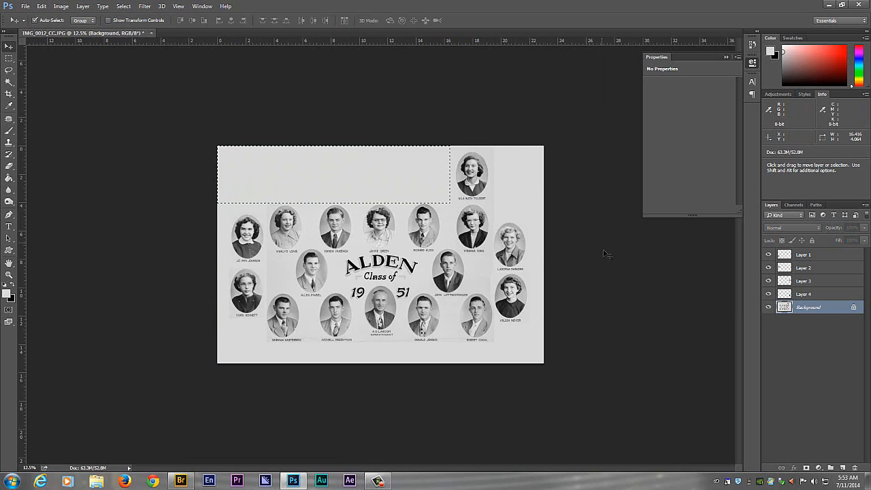
click(123, 8)
click(131, 25)
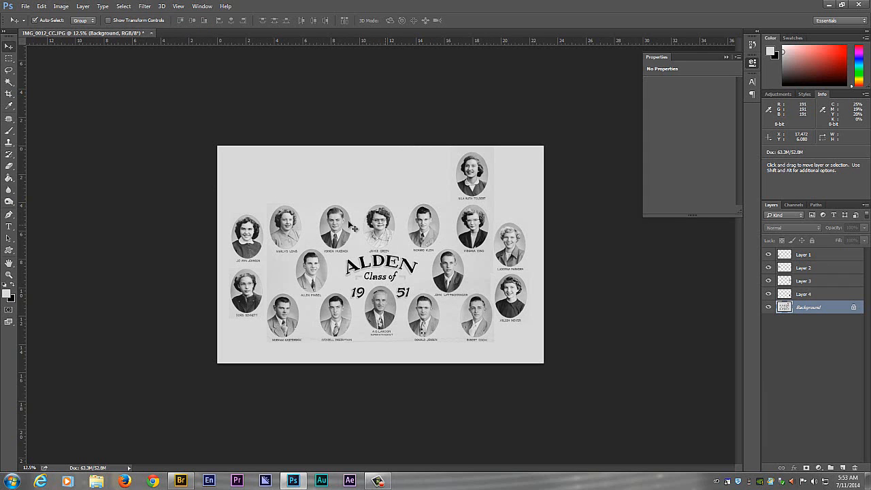
- Copy the second row's first portrait with its name, about 2.5 by 3.5 in, onto a new layer and shift it slightly up and left
key(ctrl+plus)
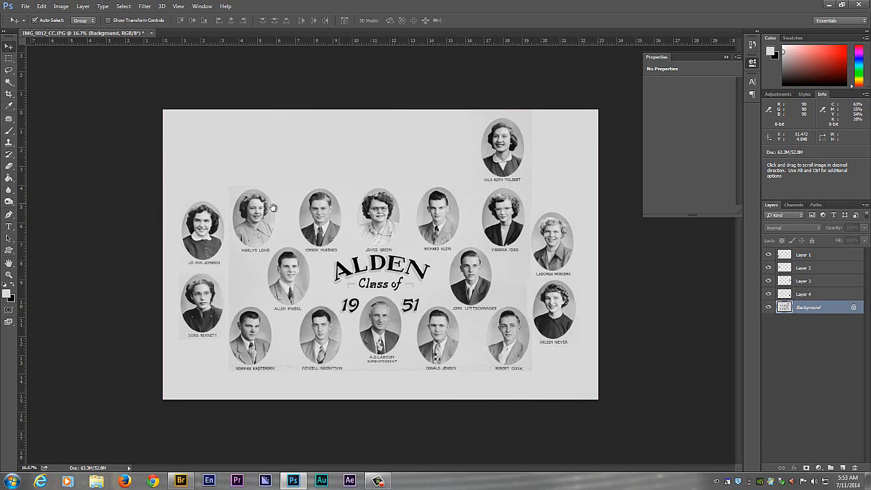
click(826, 295)
click(9, 58)
drag(229, 186, 276, 252)
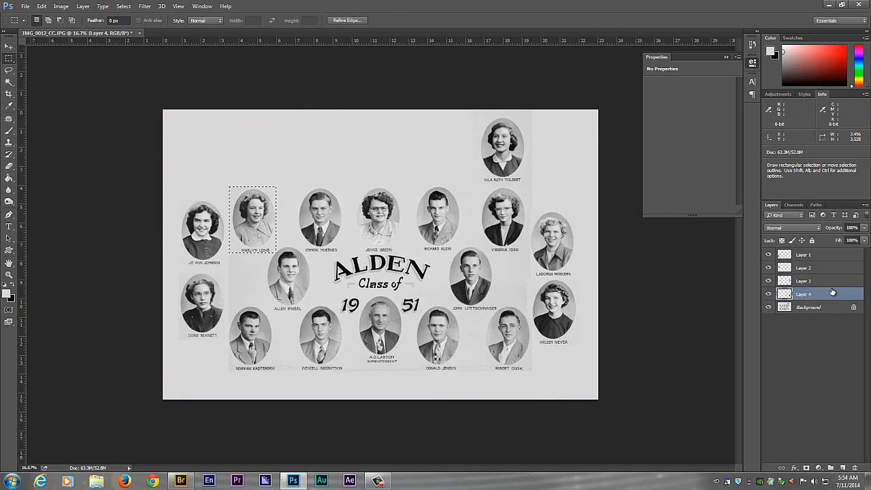
click(825, 309)
key(ctrl+j)
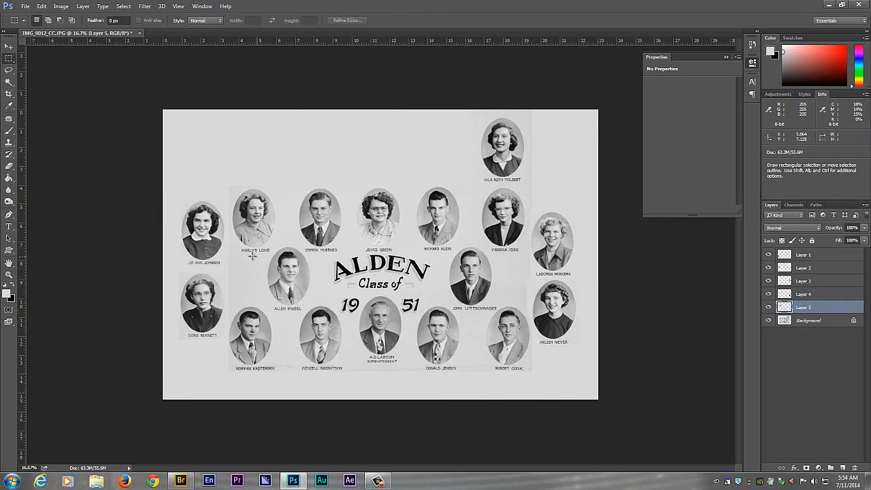
key(v)
drag(256, 231, 244, 216)
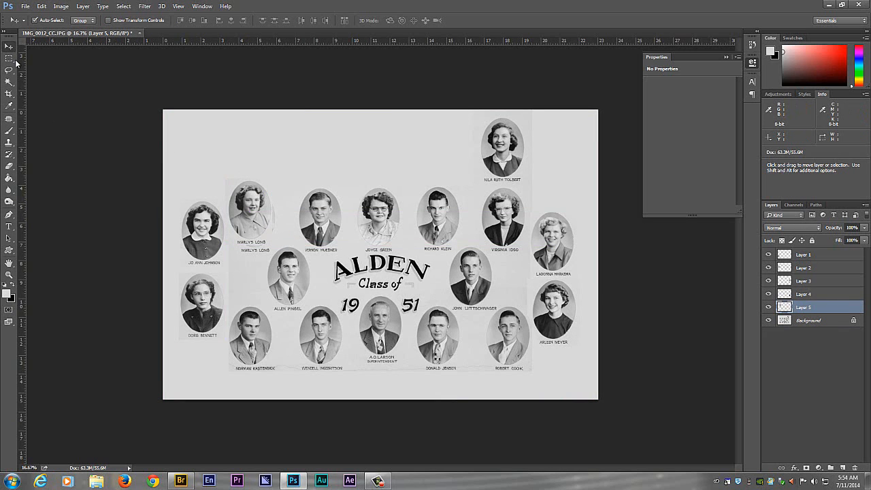
- Select the second row's second portrait together with its name on the Background layer
click(331, 219)
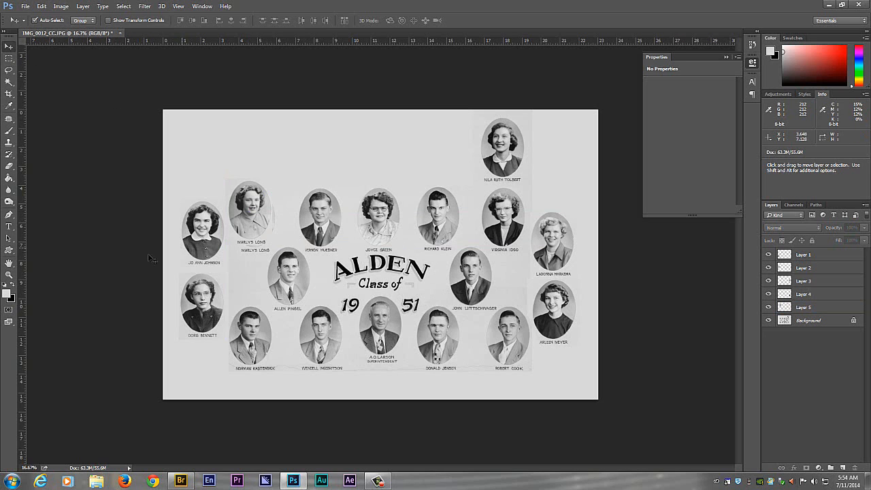
click(8, 59)
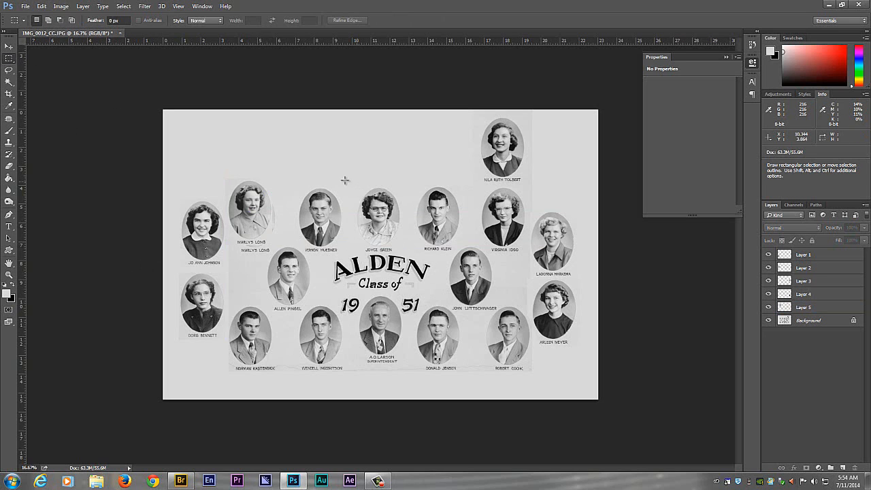
click(827, 320)
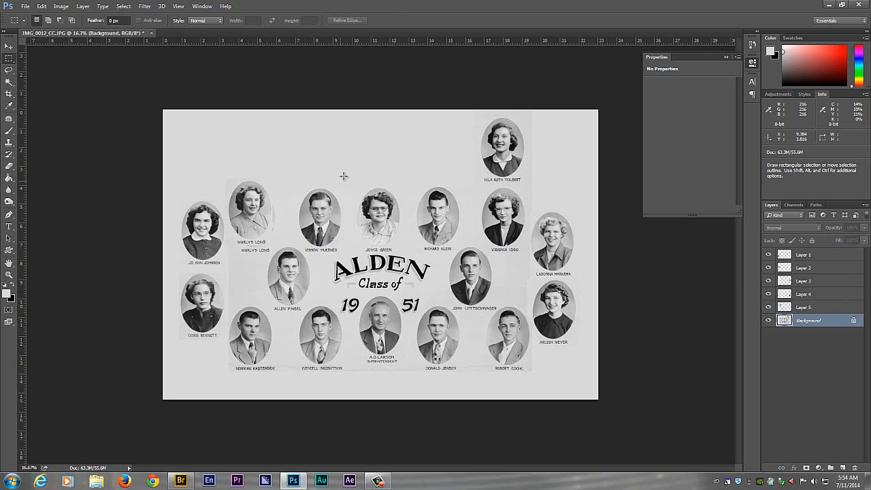
drag(298, 187, 343, 253)
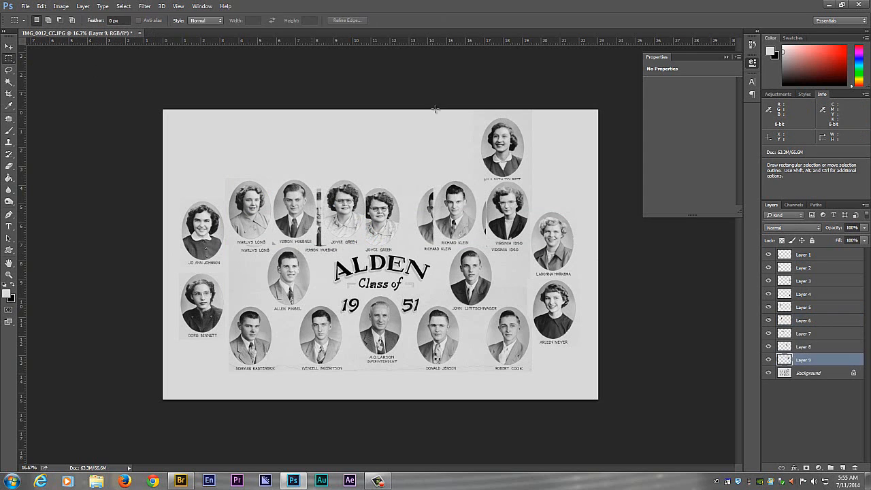
- Copy the remaining top-row portrait, about 2.7 by 3.6 in, onto a new layer and move it between the second row's third and fourth copied portraits
click(816, 374)
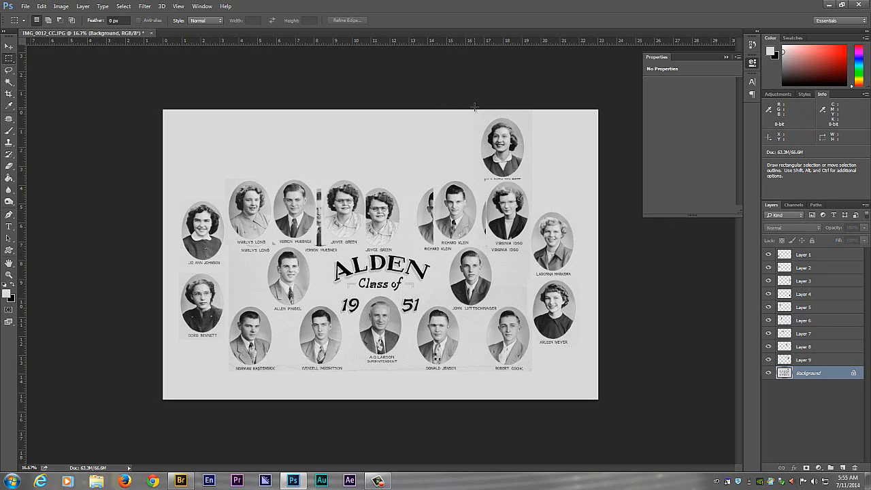
drag(476, 116, 528, 182)
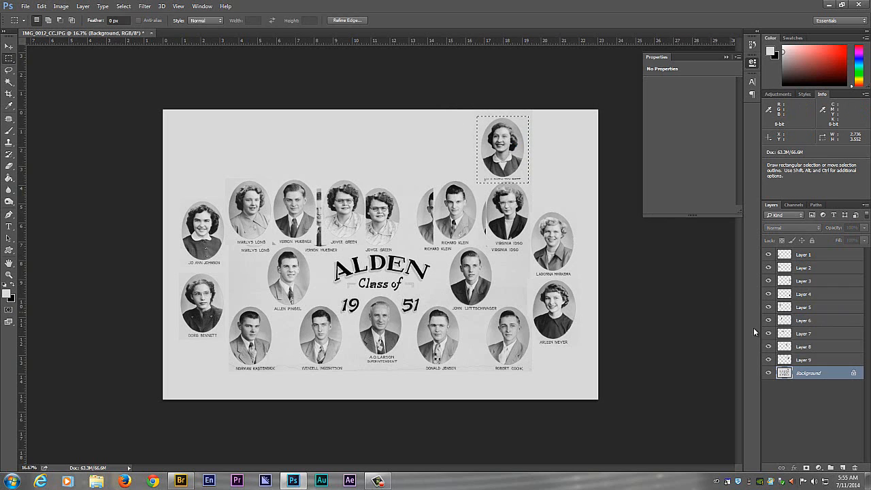
key(ctrl+j)
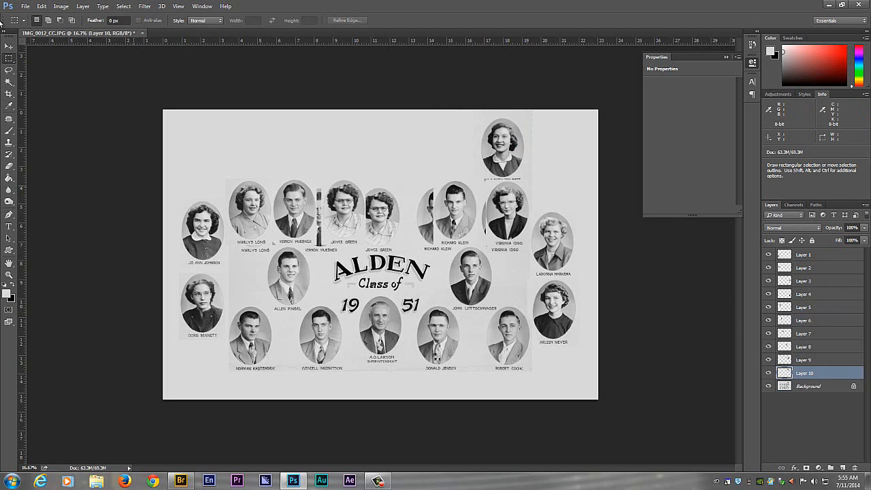
click(9, 46)
drag(508, 161, 411, 221)
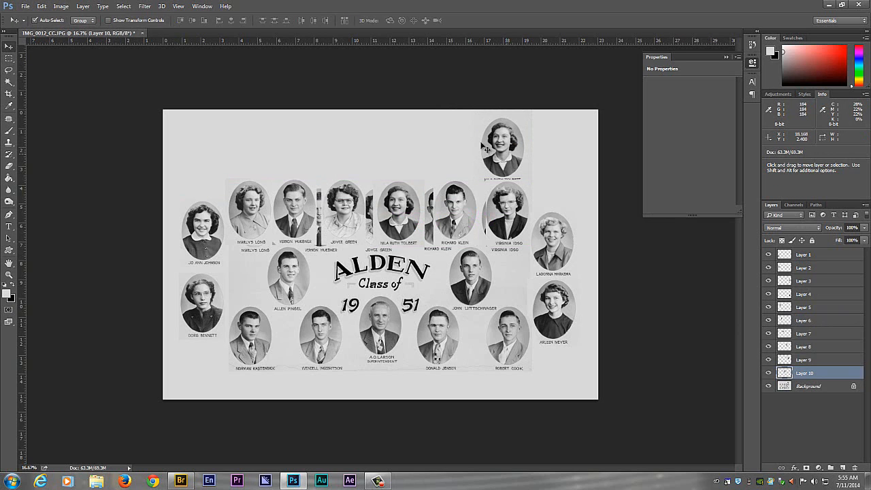
- Select an area about 7.0 by 4.0 in around the last original top-row portrait on the Background layer, ready to brush over
click(7, 60)
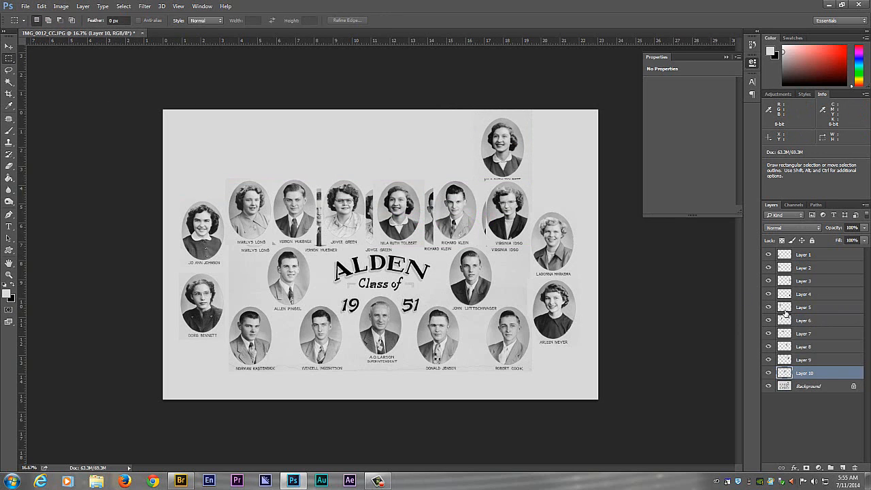
click(818, 386)
drag(500, 147, 575, 184)
click(10, 106)
click(8, 129)
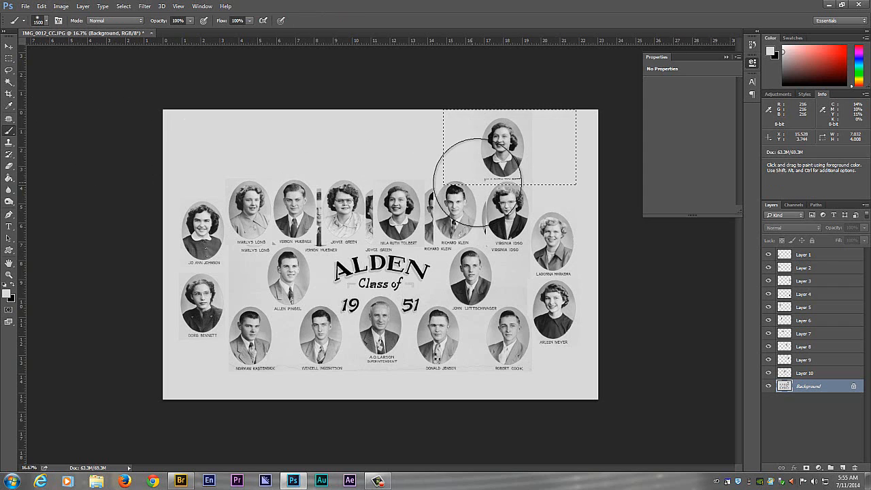
alt+click(420, 143)
drag(564, 146, 455, 156)
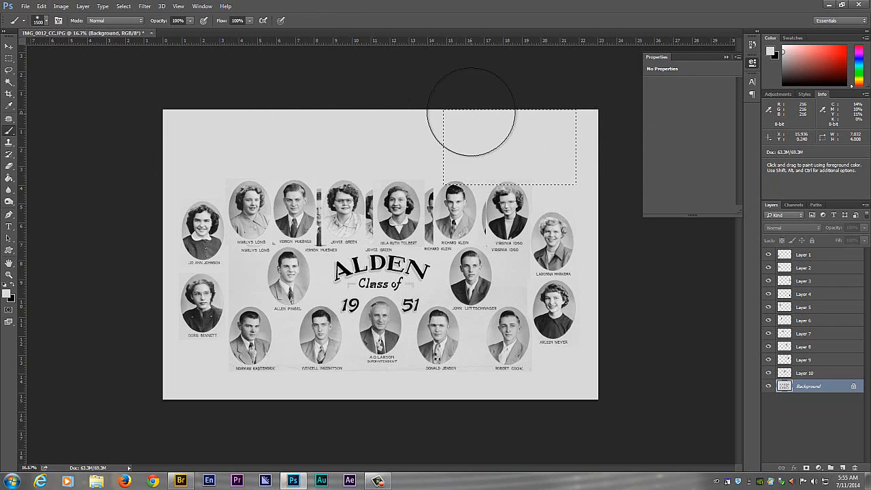
key(ctrl+z)
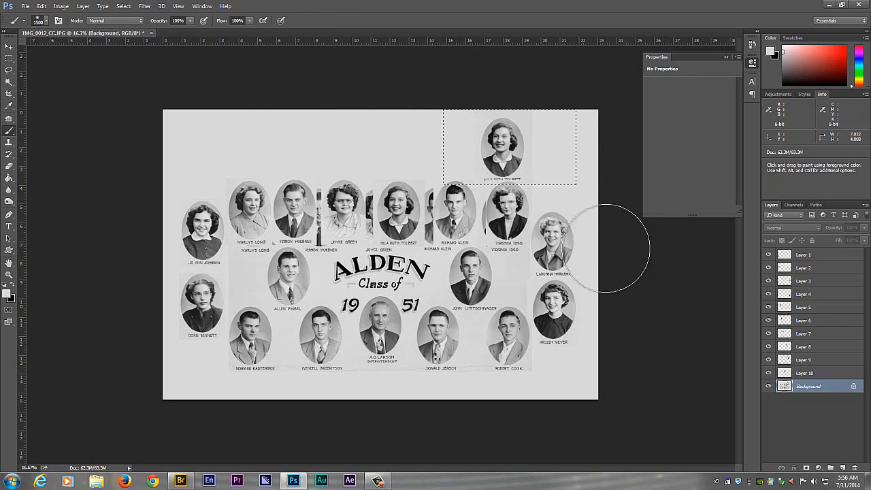
click(767, 386)
click(767, 386)
- Paint light gray over the selected top-row portrait on the Background layer and clear the selection
mouse_move(510, 98)
mouse_down()
mouse_move(617, 125)
mouse_move(559, 137)
mouse_move(425, 140)
mouse_move(586, 152)
mouse_move(366, 115)
mouse_move(521, 101)
mouse_up()
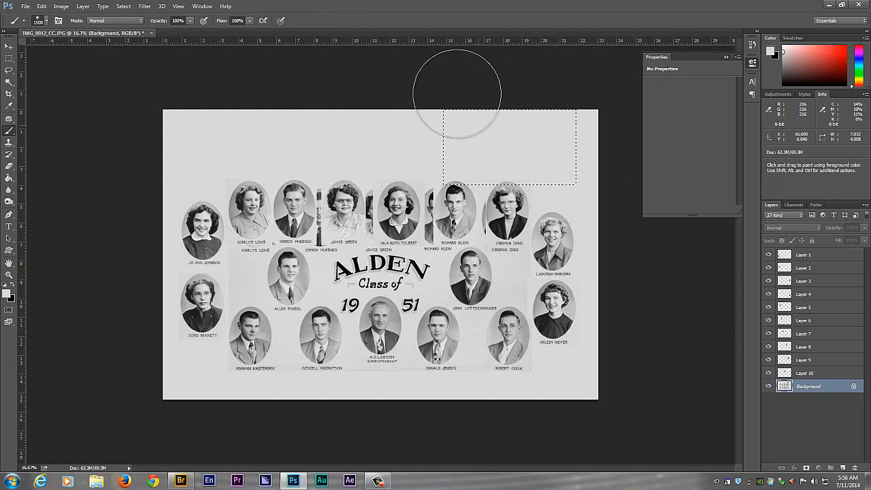
click(124, 6)
click(131, 24)
click(820, 386)
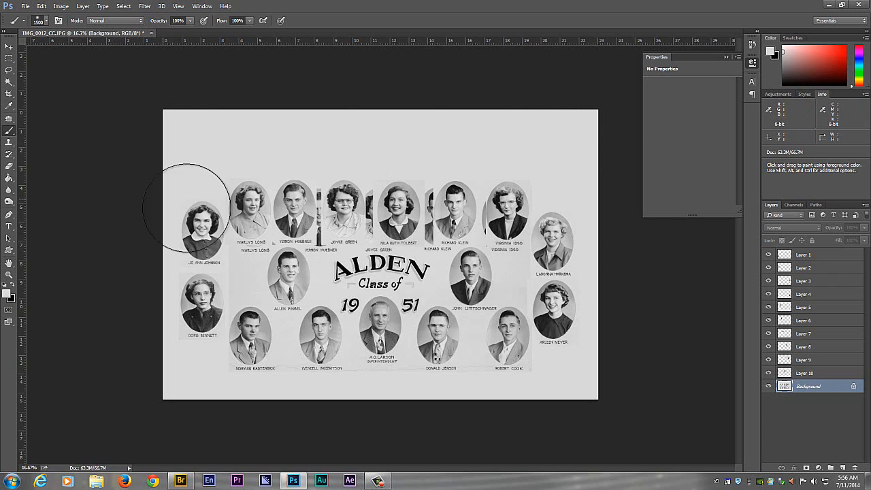
- Paint light gray on the Background layer behind the six-portrait row's first copy, within an area about 2.5 by 4.1 in, and deselect
click(9, 58)
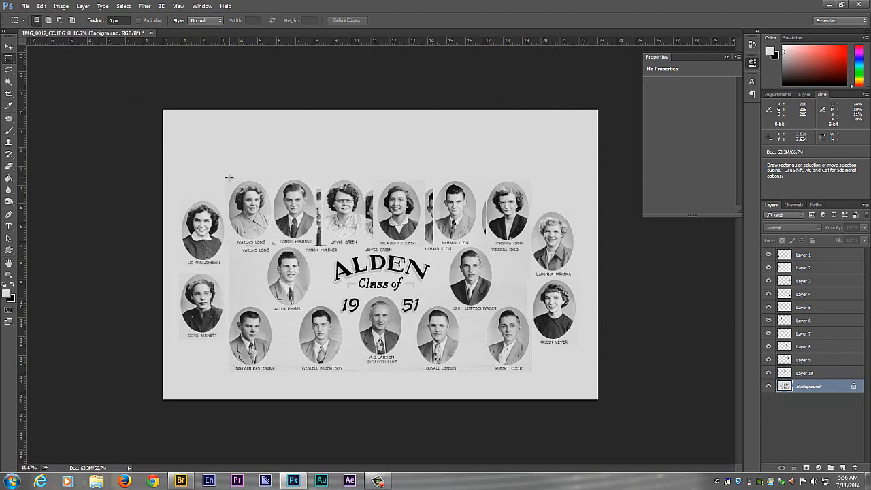
mouse_move(226, 176)
mouse_down()
mouse_move(274, 204)
mouse_move(274, 253)
mouse_move(242, 238)
mouse_up()
click(10, 132)
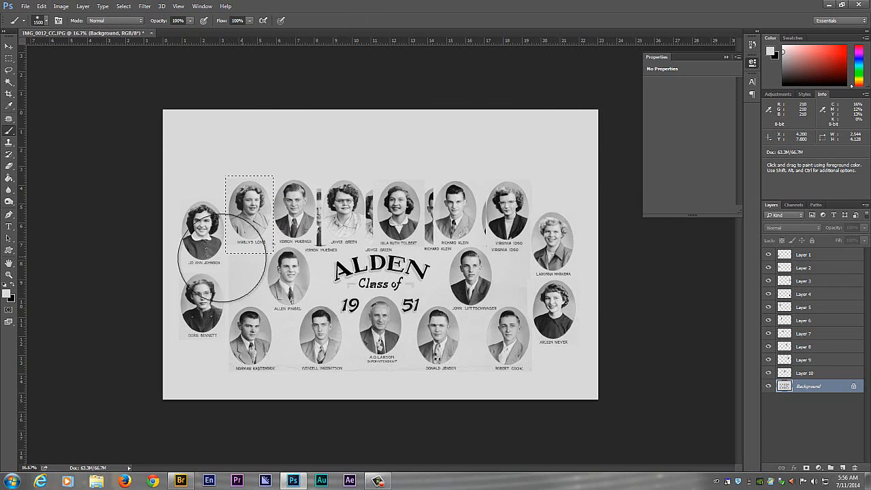
key(m)
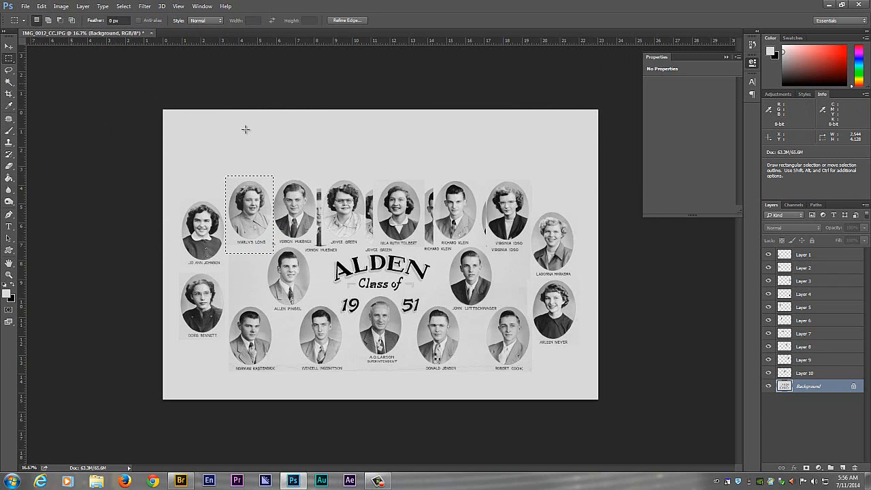
click(275, 167)
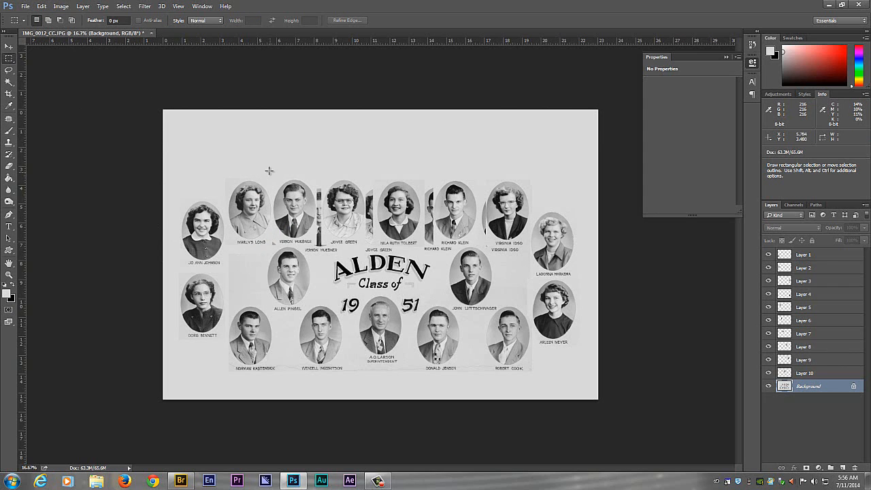
- Paint out the Background original between the row's second and third copies, within an area about 4.2 by 4.0 in, and deselect
drag(270, 170, 349, 245)
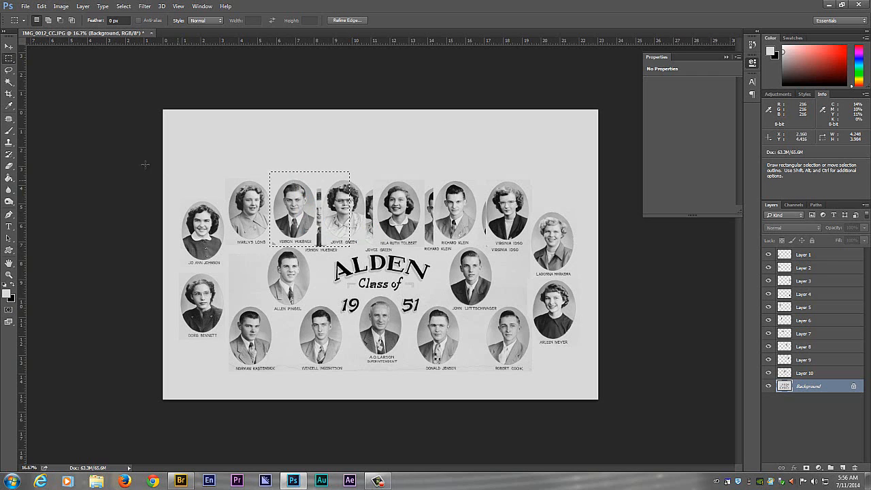
click(10, 132)
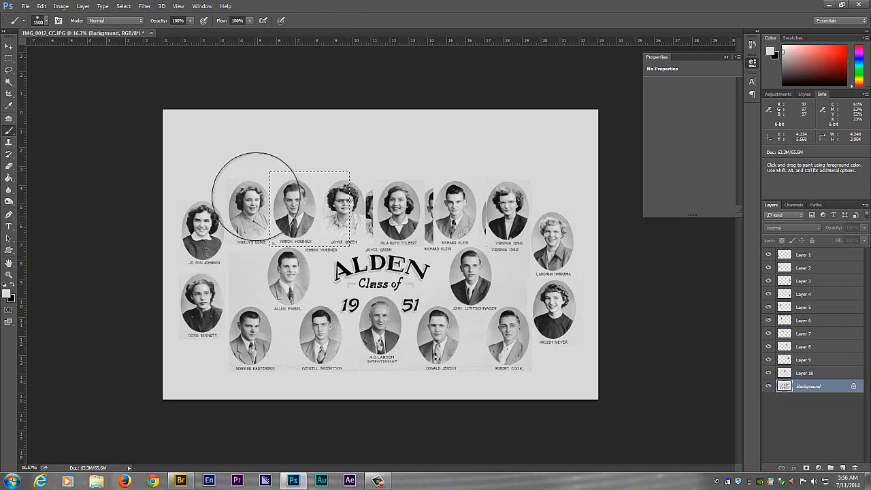
click(9, 58)
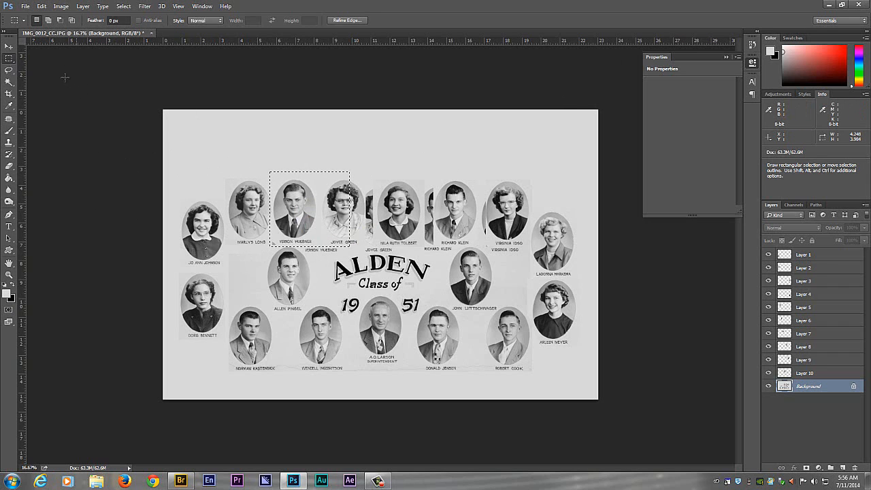
click(346, 157)
- Paint light gray over the Background originals behind the row's third to fifth copies, within an area about 6.9 by 4.3 in
drag(326, 171, 456, 252)
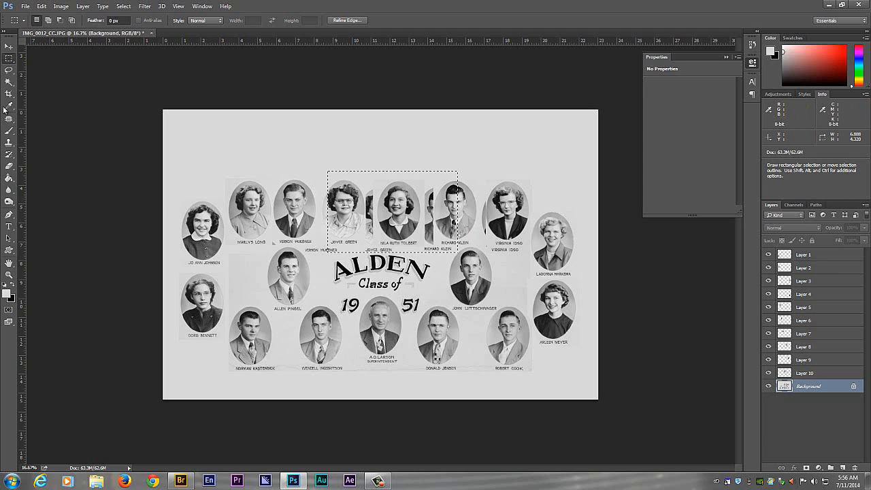
click(9, 131)
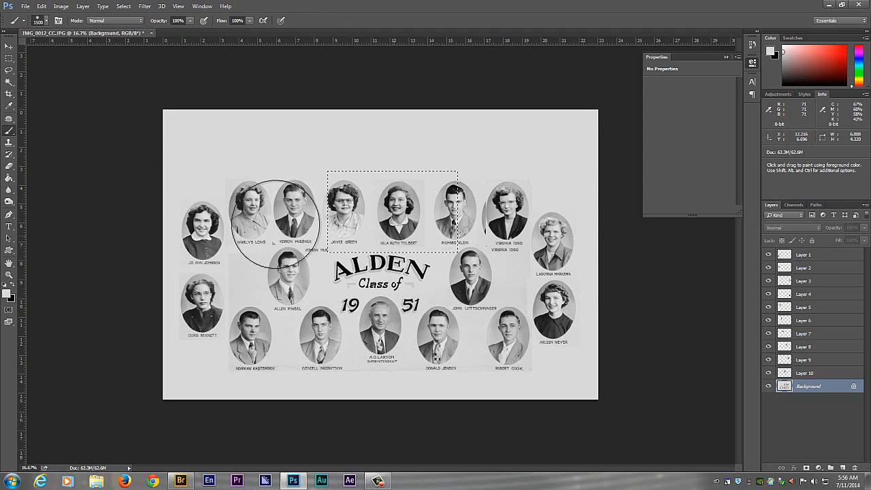
click(9, 45)
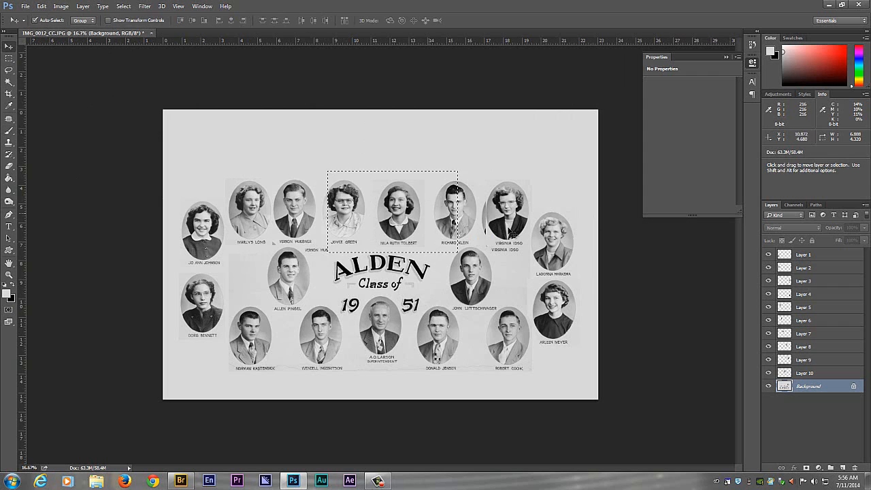
click(419, 179)
- Paint out the Background originals behind the row's last two copies, within an area about 5.3 by 3.9 in, and deselect
click(8, 58)
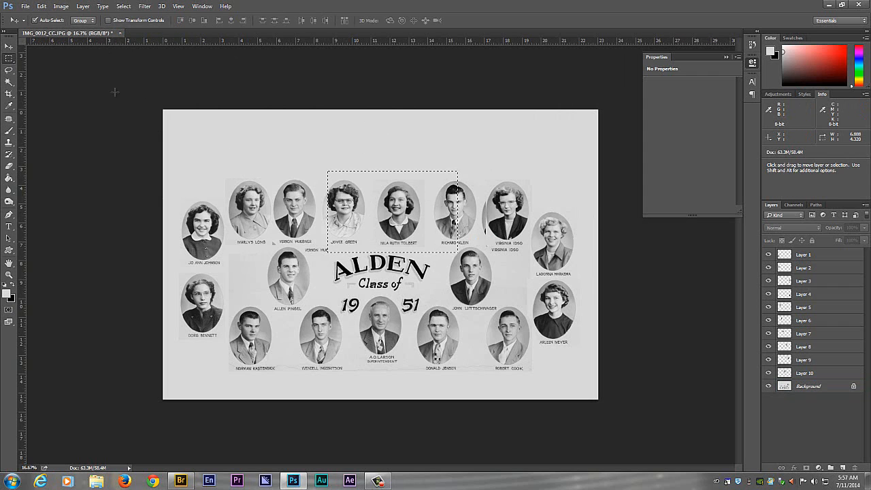
click(430, 185)
drag(428, 173, 529, 245)
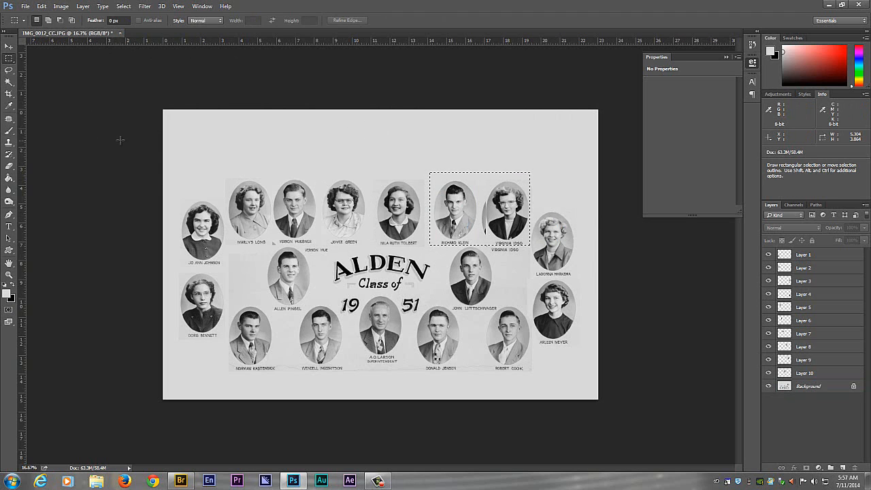
key(b)
click(490, 218)
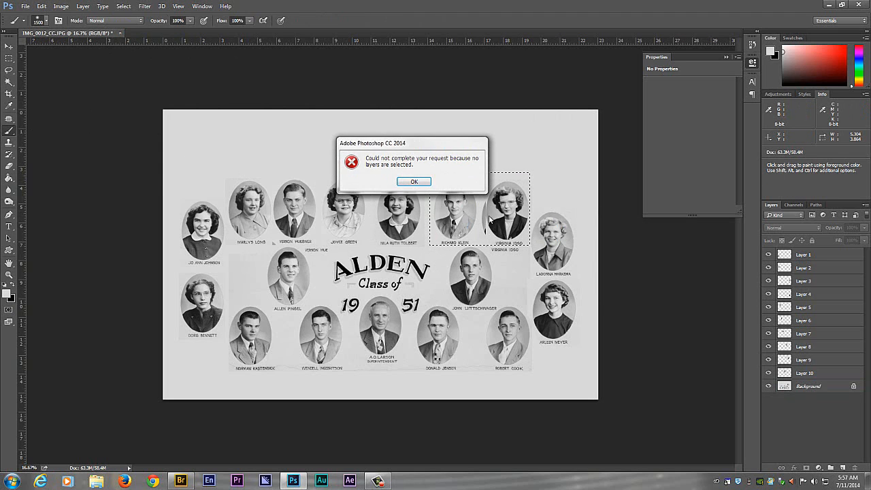
click(413, 181)
click(816, 386)
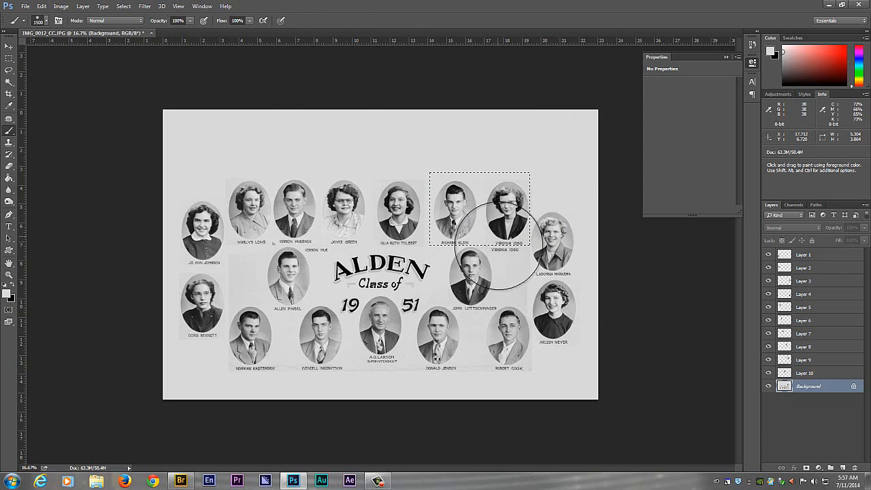
click(9, 46)
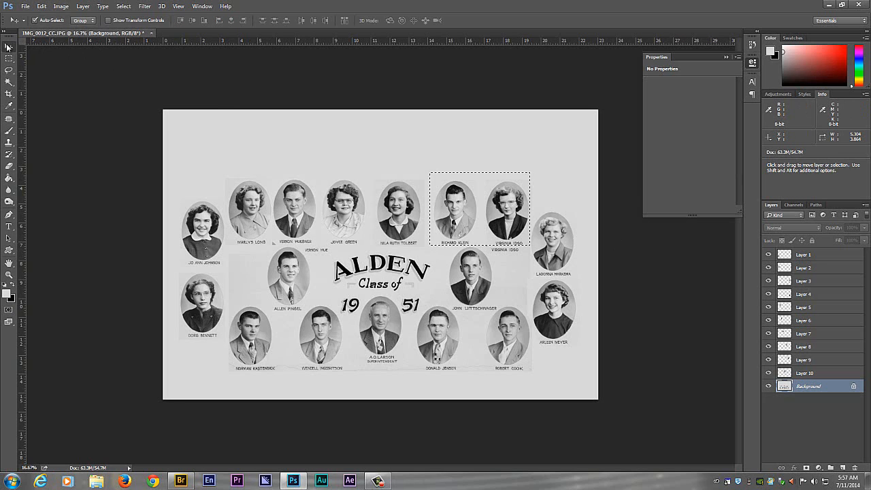
click(123, 7)
click(132, 23)
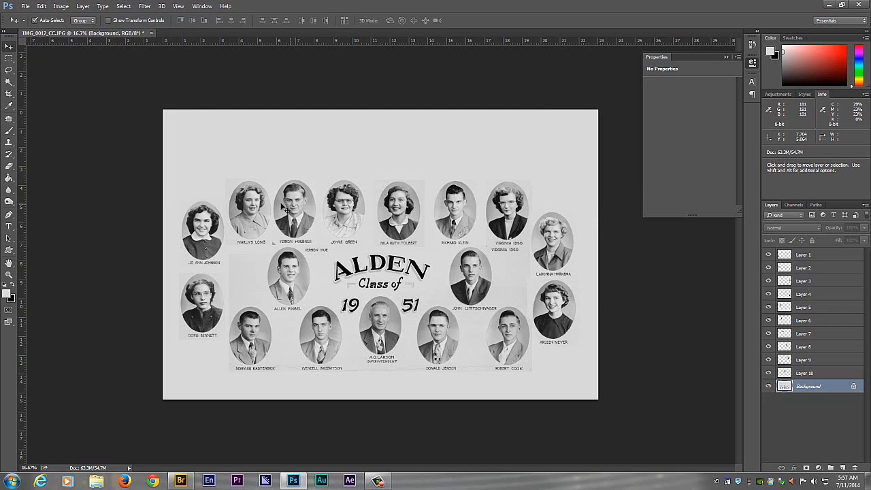
- Shift the copied second and third portraits of the six-portrait row slightly right to widen their spacing
click(244, 206)
drag(310, 214, 340, 209)
click(337, 210)
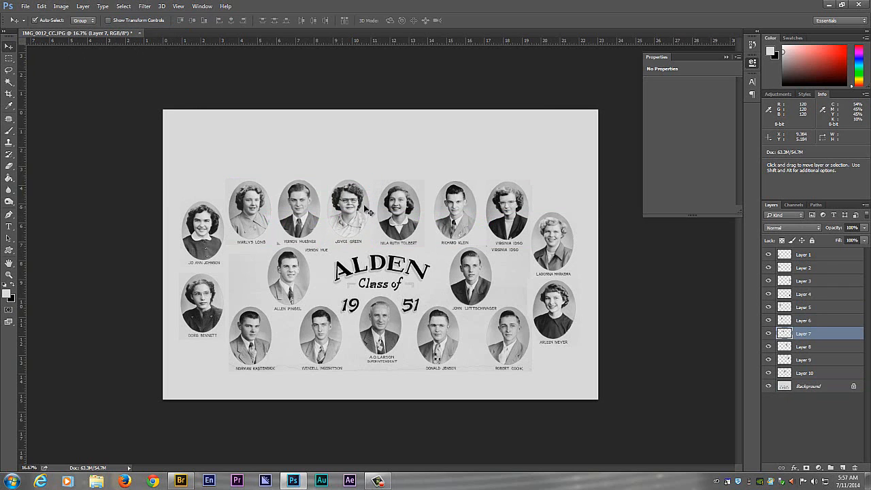
- Even out the row by nudging the fifth and sixth portraits left and the second, third and fourth portraits right
drag(458, 213, 451, 214)
drag(510, 213, 507, 213)
drag(449, 214, 454, 214)
drag(391, 214, 390, 213)
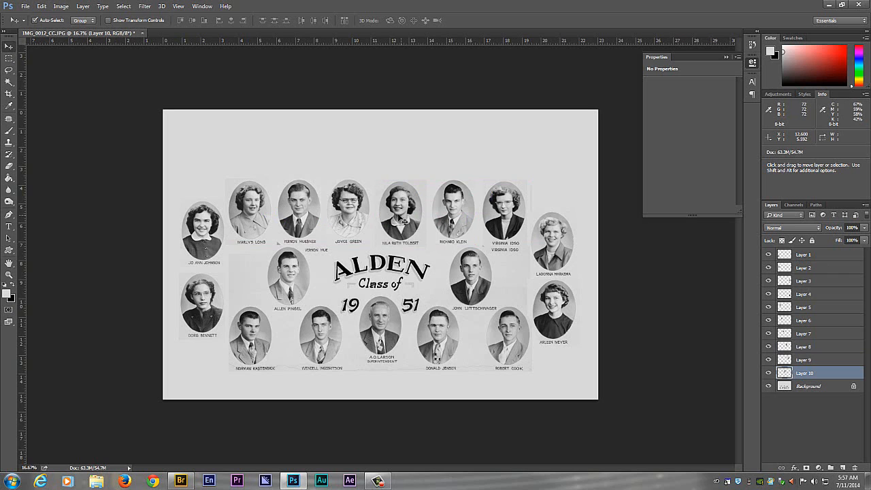
drag(355, 213, 311, 216)
drag(400, 220, 405, 216)
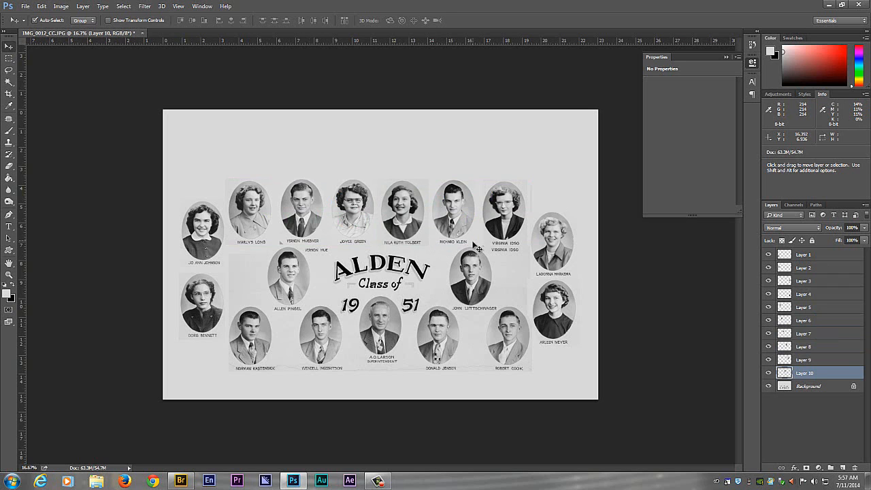
- Paint over the leftover partial name beneath the row's second portrait on the Background layer with a light gray brush of size 60
key(ctrl+plus)
key(ctrl+plus)
key(ctrl+plus)
drag(475, 229, 625, 252)
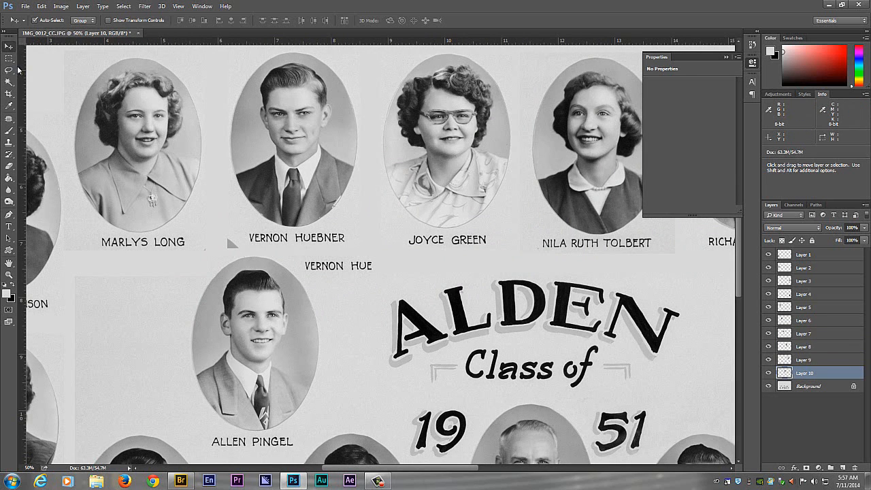
click(821, 385)
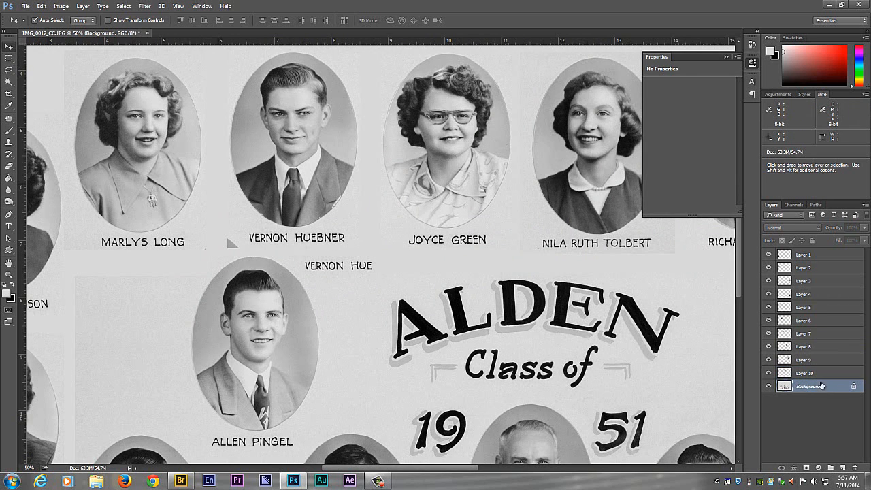
click(11, 131)
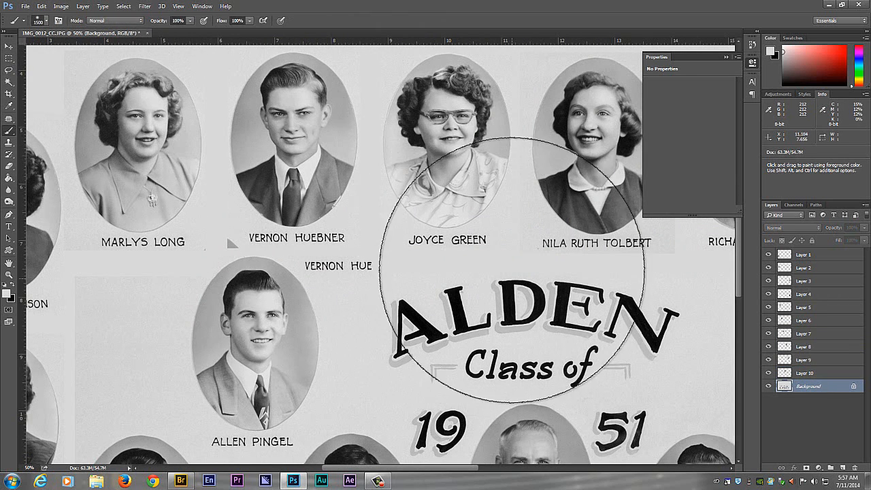
key(bracketleft)
key(bracketleft)
key(bracketleft)
key(bracketleft)
key(bracketleft)
key(bracketleft)
key(bracketleft)
key(bracketleft)
key(bracketleft)
key(bracketleft)
key(bracketleft)
key(bracketleft)
key(bracketleft)
key(bracketleft)
key(bracketleft)
key(bracketleft)
key(bracketleft)
key(bracketleft)
mouse_move(374, 262)
mouse_down()
mouse_move(298, 261)
mouse_move(350, 255)
mouse_move(309, 265)
mouse_up()
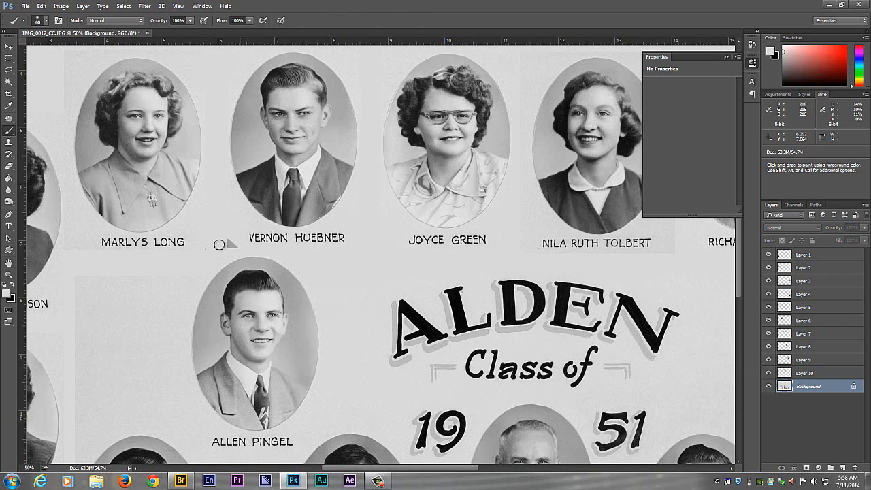
- Paint over the small gray triangle beside the second portrait's name on Layer 6 with light gray
key(v)
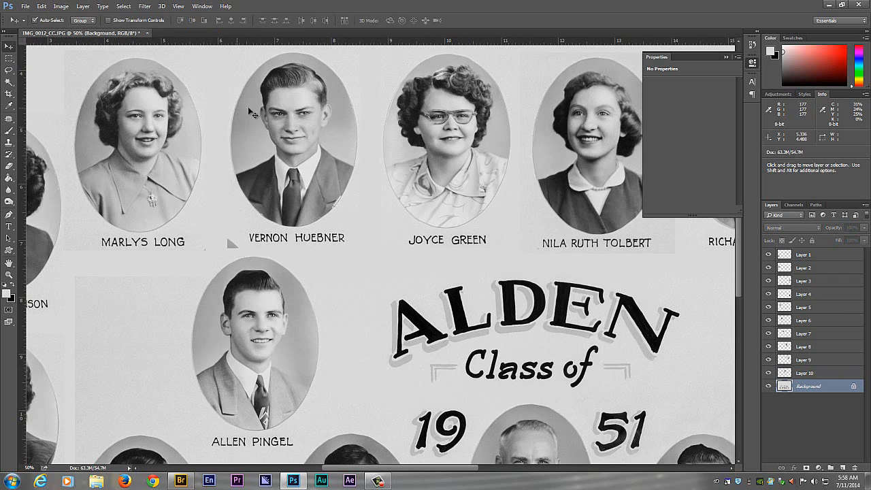
click(277, 124)
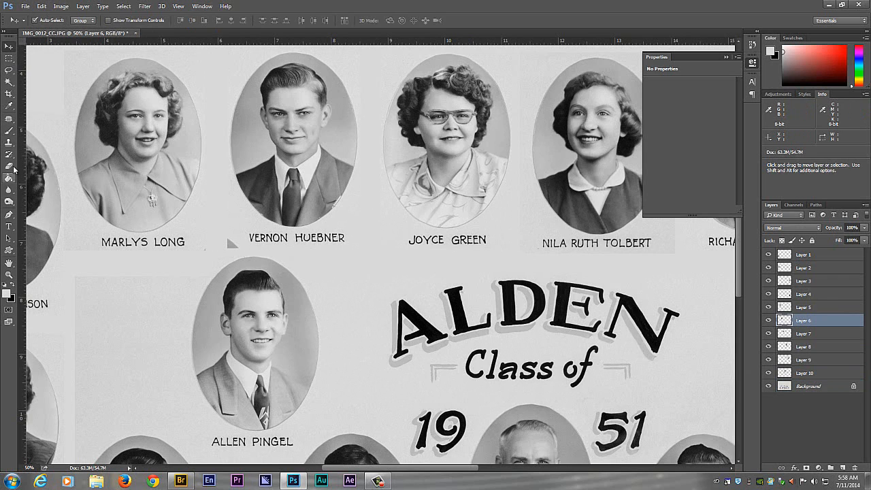
click(9, 130)
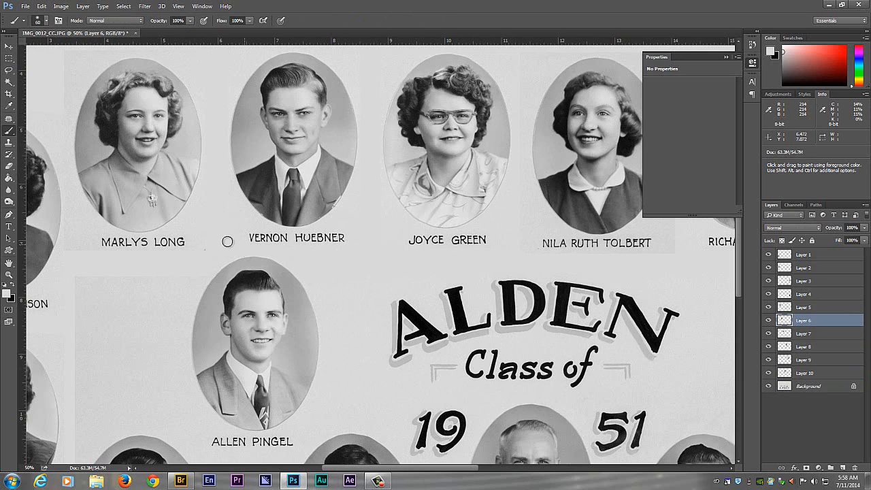
- Paint over the duplicate name beneath the row's last portrait on Layer 6 with light gray
scroll(343, 209, right, 10)
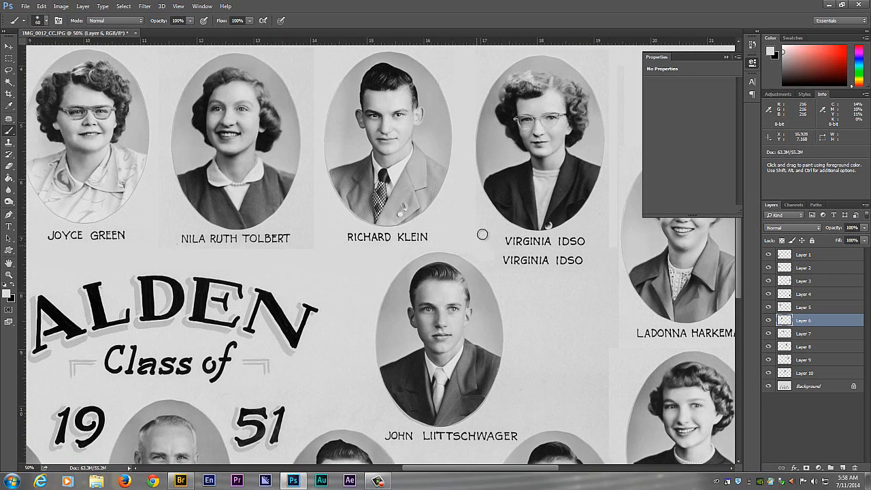
mouse_move(583, 263)
mouse_down()
mouse_move(596, 261)
mouse_move(573, 254)
mouse_move(531, 268)
mouse_up()
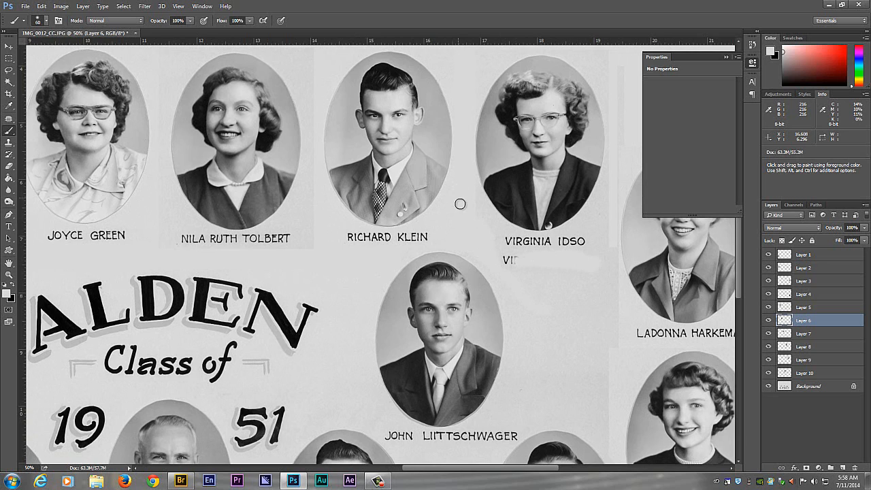
drag(532, 266, 533, 258)
key(ctrl+minus)
key(ctrl+minus)
key(ctrl+minus)
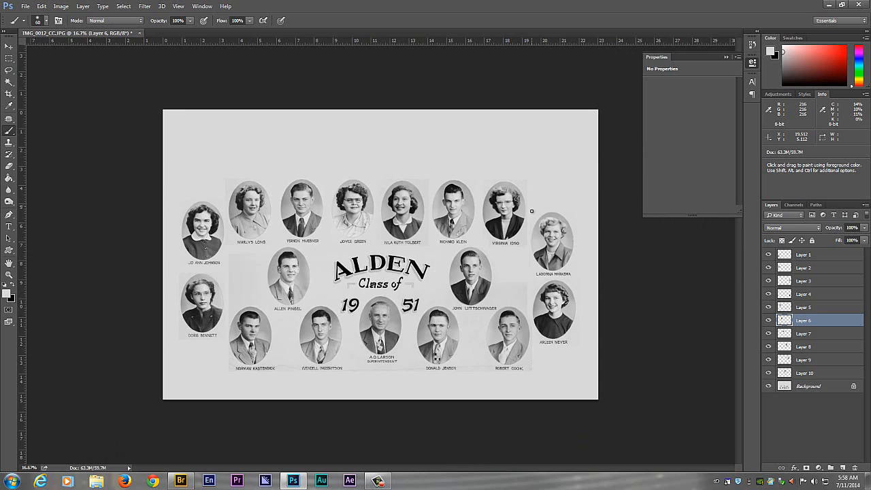
- Raise the two portraits at the composite's right edge to match the pair at its left edge, using two horizontal guides for alignment
click(9, 45)
drag(554, 246, 554, 239)
drag(338, 54, 384, 200)
drag(557, 238, 557, 234)
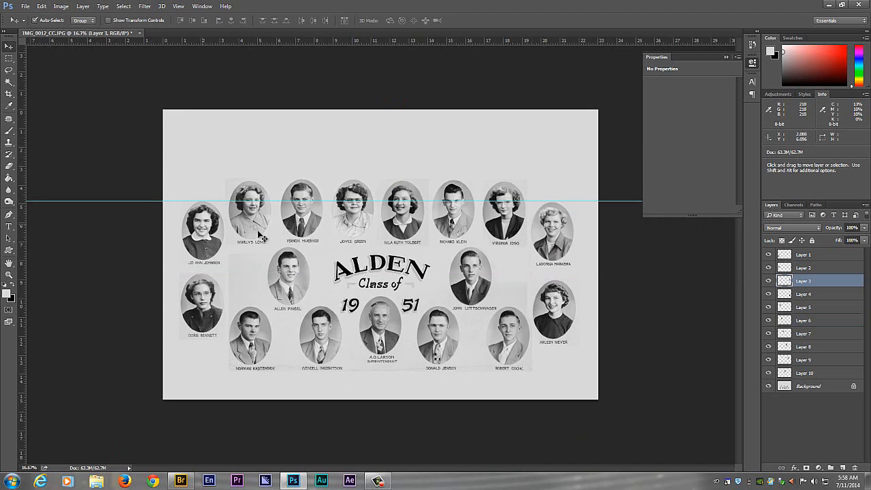
drag(385, 42, 378, 274)
drag(553, 315, 553, 309)
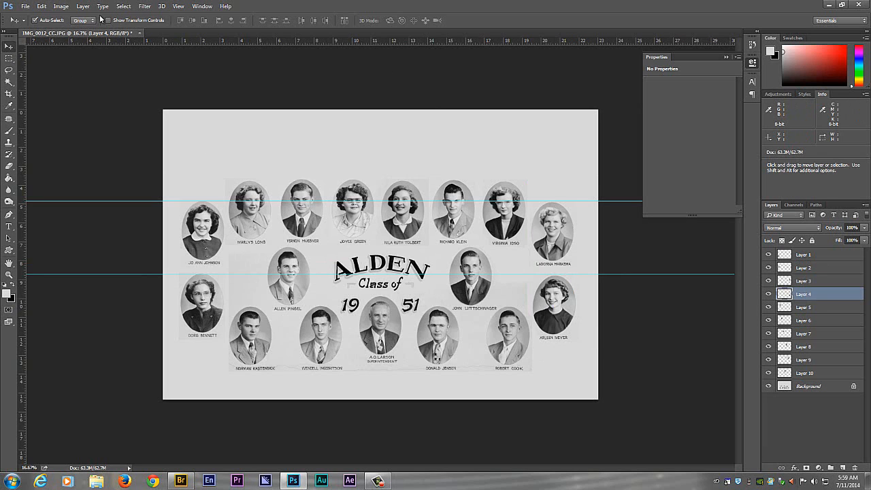
- Merge all portrait layers with the Background layer into a single layer
click(134, 7)
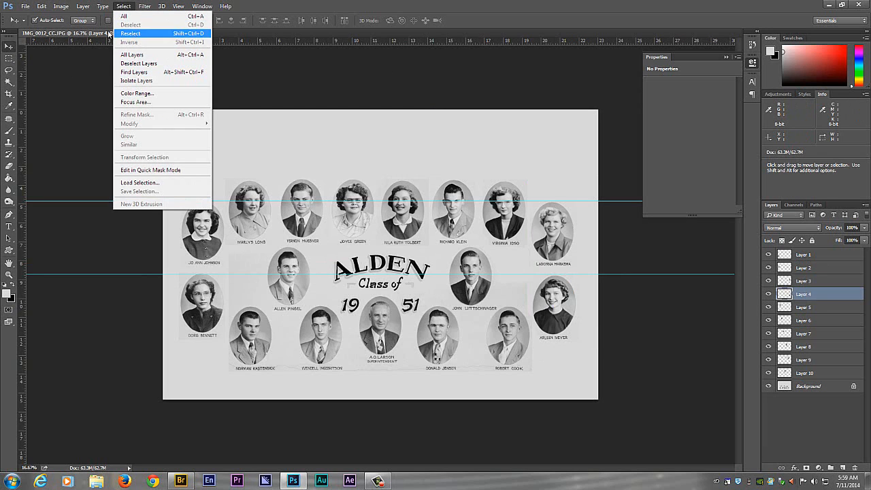
click(238, 53)
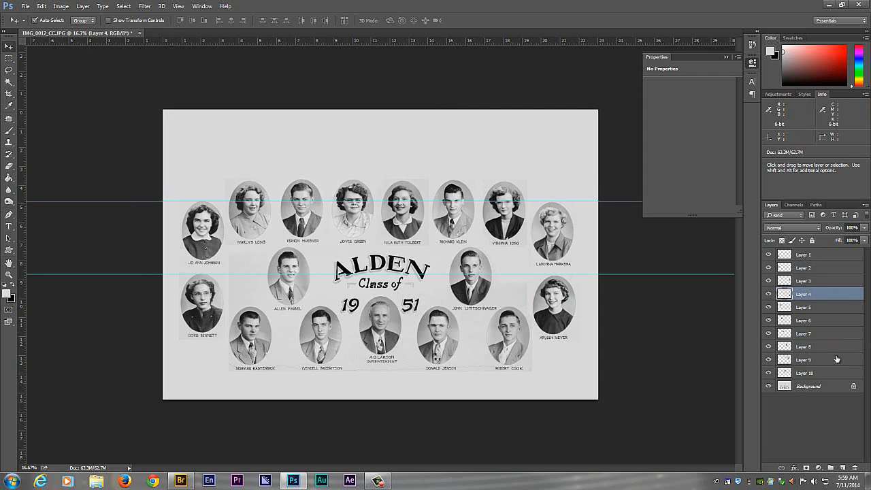
click(822, 387)
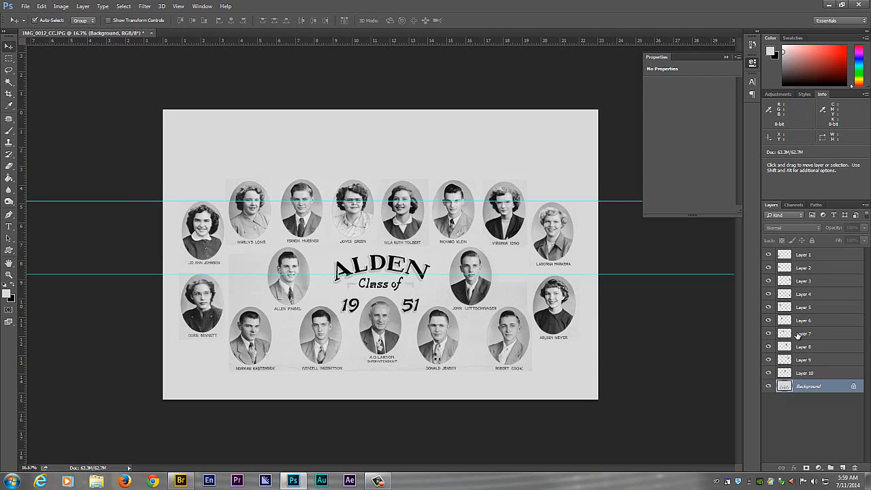
key(ctrl+shift+e)
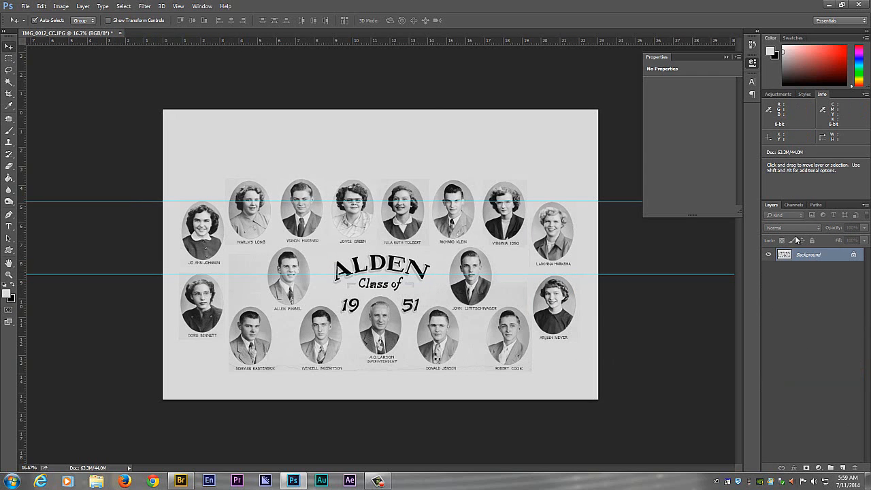
- Select all portraits, captions and the title with a rectangular marquee and copy them to a new layer
click(10, 60)
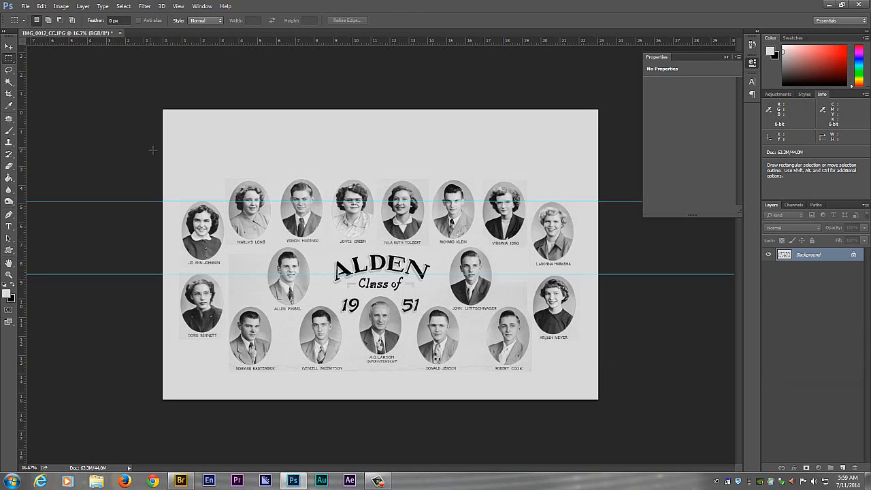
drag(173, 171, 580, 382)
key(ctrl+j)
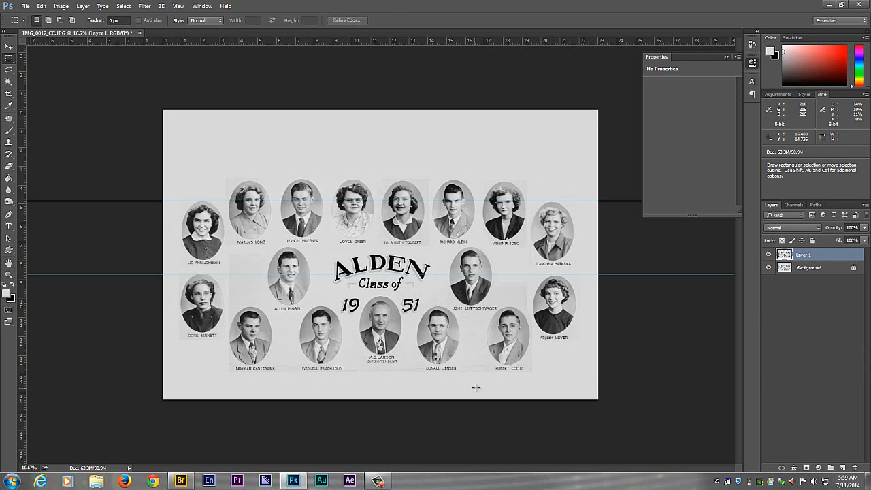
- Move the copied portrait group up and fine-tune it slightly down and to the right to center it on the canvas
key(v)
drag(338, 300, 337, 297)
key(shift+Up)
key(shift+Up)
key(shift+Up)
key(shift+Up)
key(shift+Up)
key(shift+Up)
key(shift+Up)
key(shift+Up)
key(shift+Up)
key(shift+Up)
key(shift+Up)
key(shift+Up)
key(shift+Up)
key(shift+Up)
key(shift+Up)
key(shift+Up)
key(shift+Up)
key(shift+Up)
key(shift+Up)
key(shift+Up)
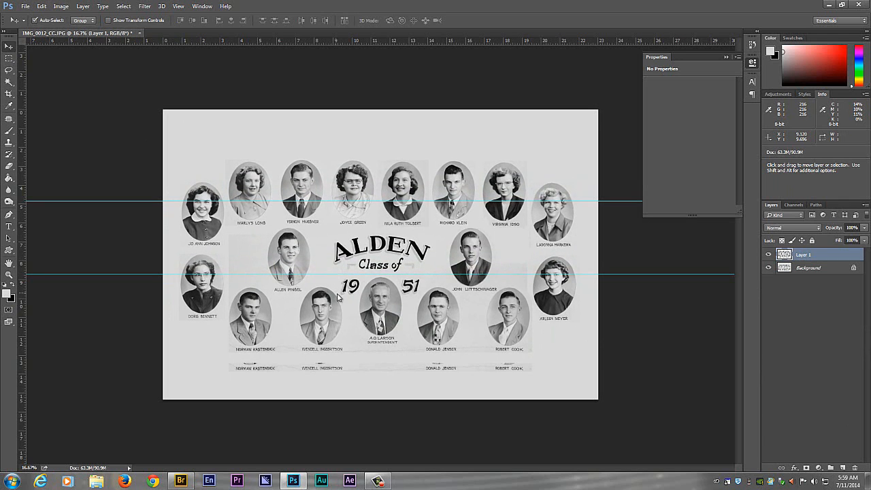
key(shift+Left)
key(shift+Down)
key(shift+Down)
key(shift+Right)
key(shift+Right)
key(shift+Right)
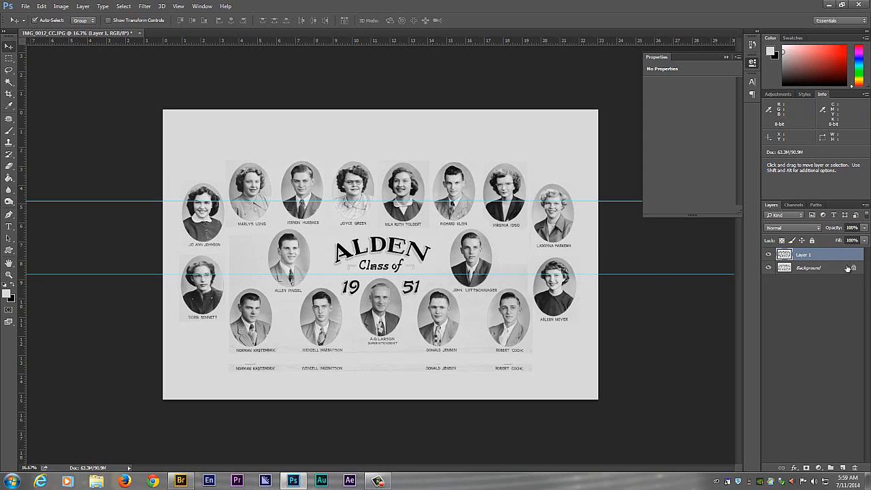
- Paint the entire Background layer light gray with the brush enlarged to size 3700, and merge the visible layers
key(alt+bracketleft)
click(8, 58)
key(ctrl+a)
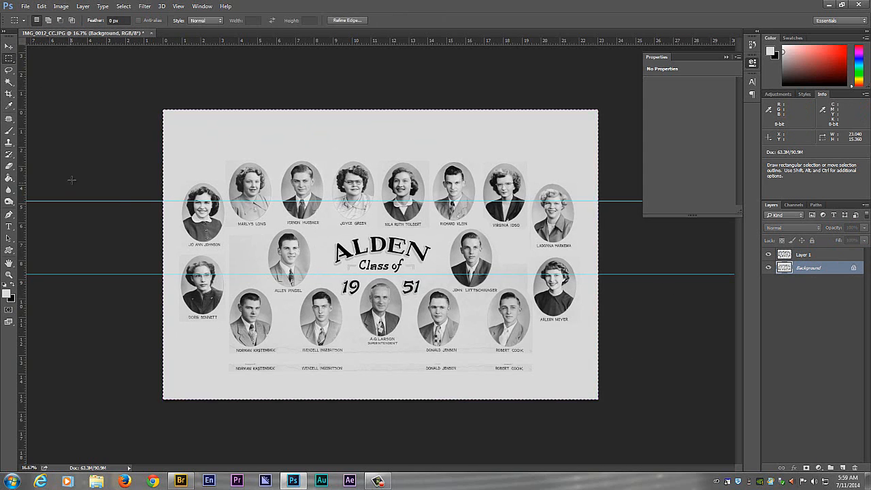
click(8, 130)
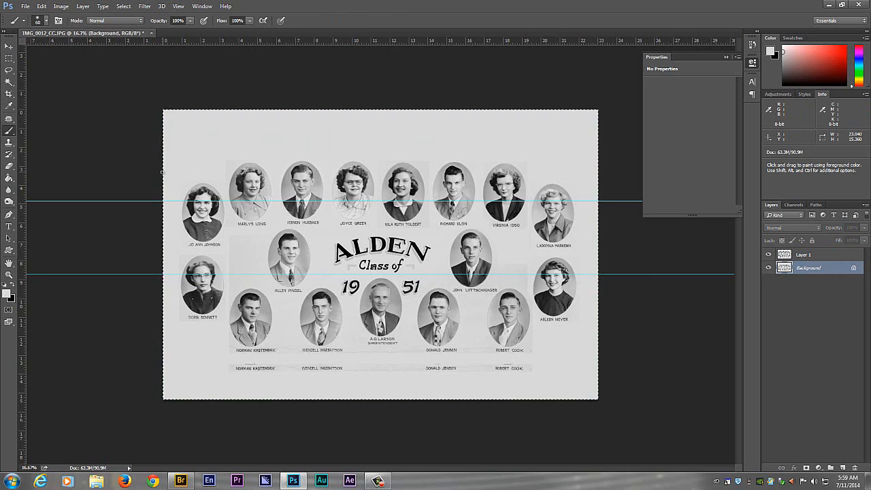
key(bracketright)
key(bracketright)
key(bracketright)
key(bracketright)
key(bracketright)
key(bracketright)
key(bracketright)
key(bracketright)
key(bracketright)
key(bracketright)
key(bracketright)
key(bracketright)
key(bracketright)
key(bracketright)
key(bracketright)
key(bracketright)
key(bracketright)
key(bracketright)
key(bracketright)
key(bracketright)
key(bracketright)
key(bracketright)
key(bracketright)
key(bracketright)
key(bracketright)
key(bracketright)
key(bracketright)
key(bracketright)
key(bracketright)
key(bracketright)
key(bracketright)
key(bracketright)
key(bracketright)
key(bracketright)
key(bracketright)
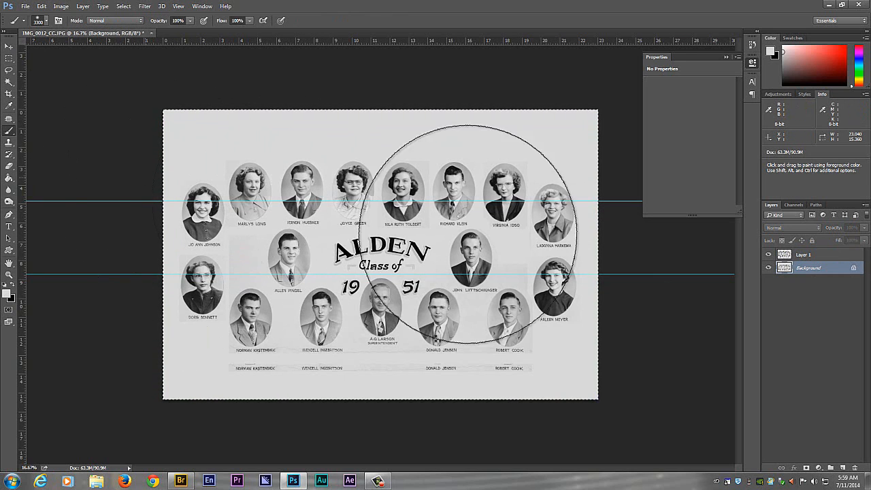
drag(365, 342, 794, 306)
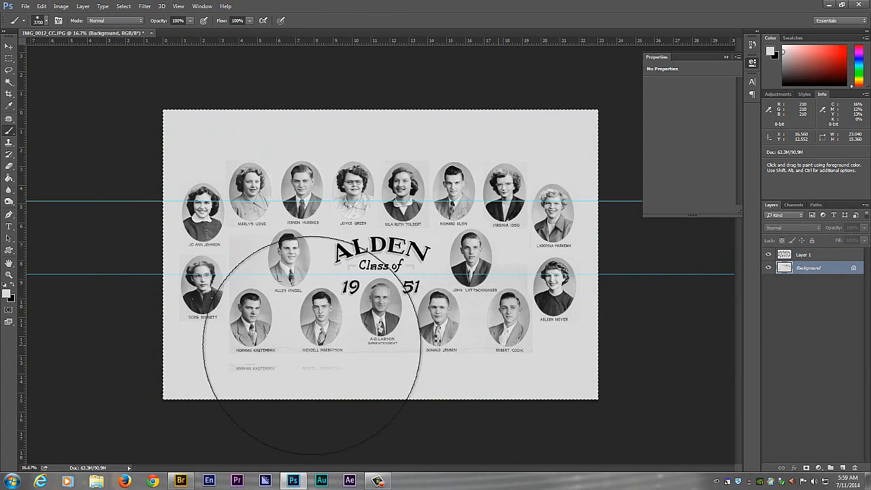
mouse_move(295, 325)
mouse_down()
mouse_move(393, 282)
mouse_move(672, 216)
mouse_up()
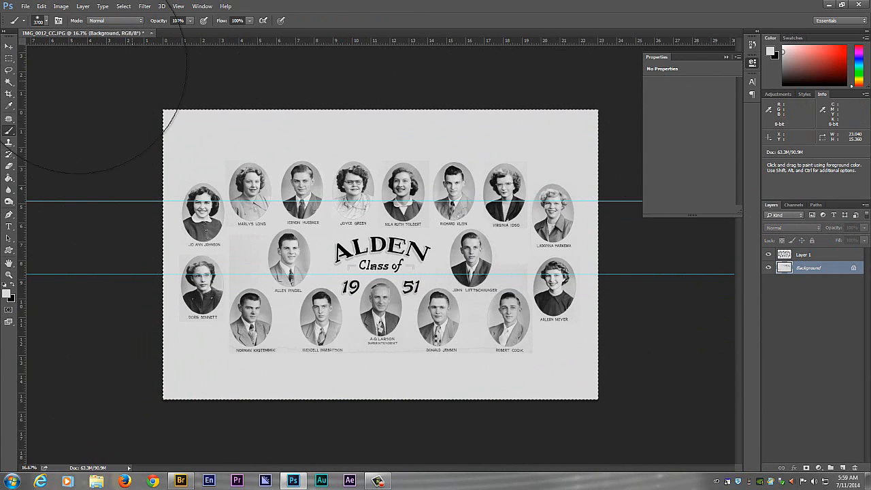
click(9, 45)
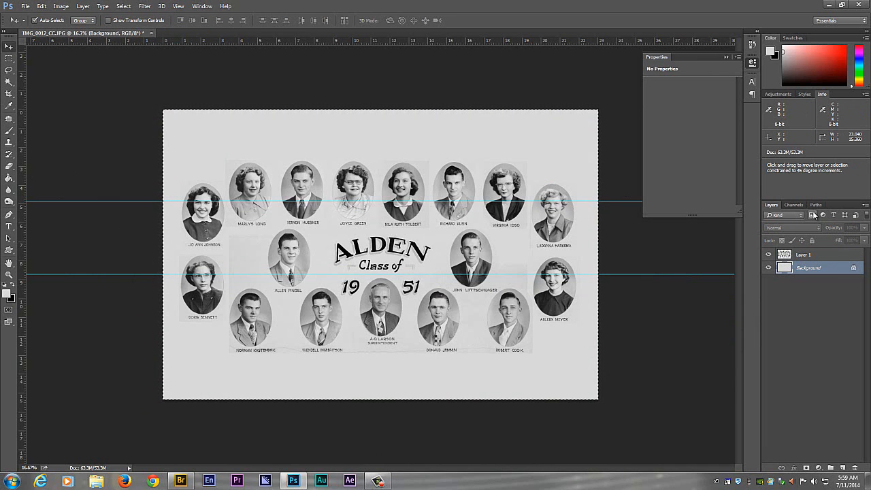
key(ctrl+shift+e)
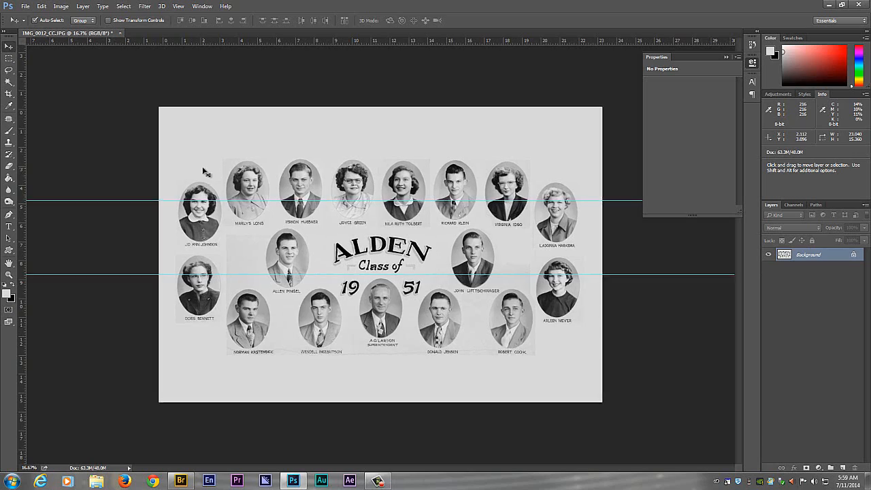
- Clear the full-canvas selection and patch out the scratches on the man's cheek in the bottom row's first portrait
key(ctrl+plus)
key(ctrl+plus)
key(ctrl+plus)
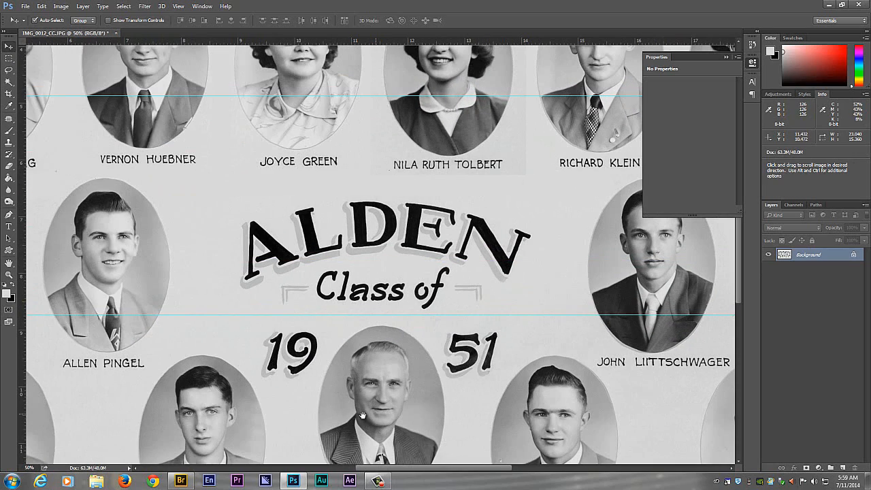
drag(372, 412, 455, 236)
drag(332, 382, 483, 275)
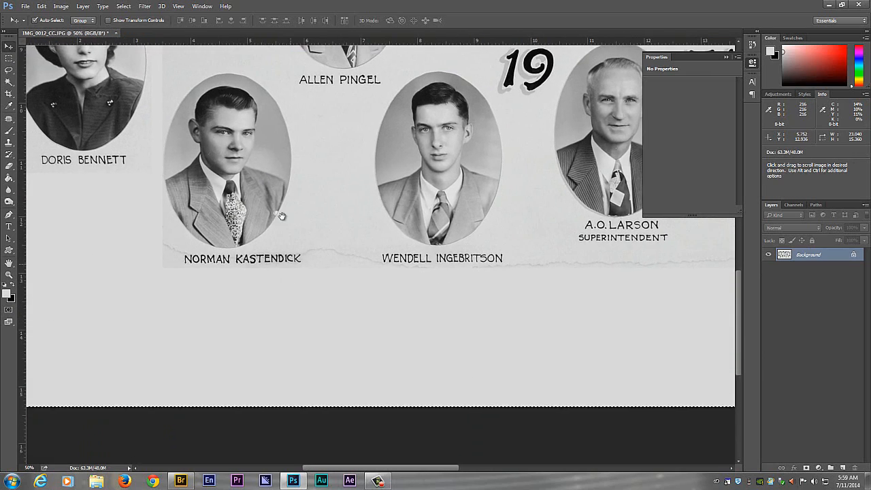
drag(281, 224, 358, 252)
drag(289, 238, 370, 311)
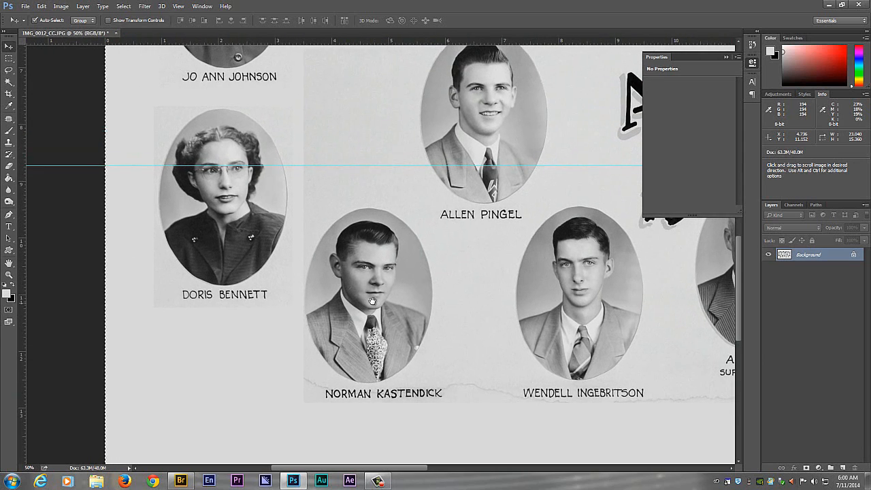
key(ctrl+plus)
key(ctrl+plus)
key(ctrl+plus)
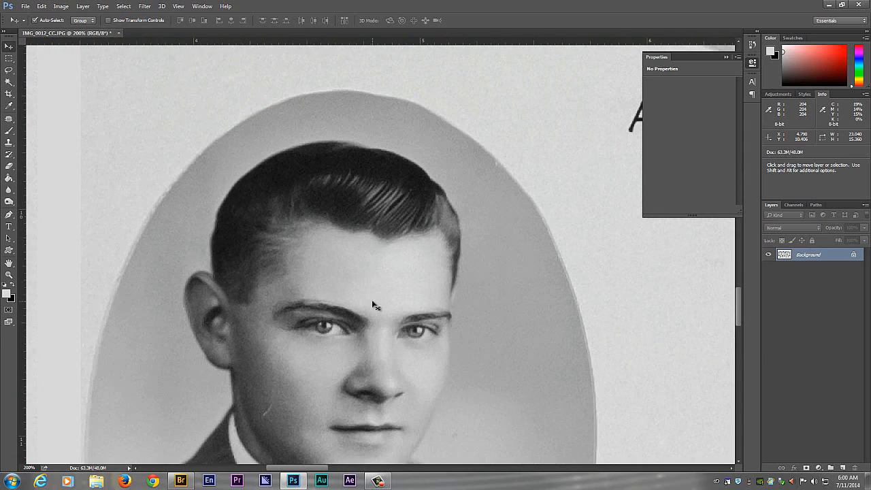
drag(362, 257, 437, 104)
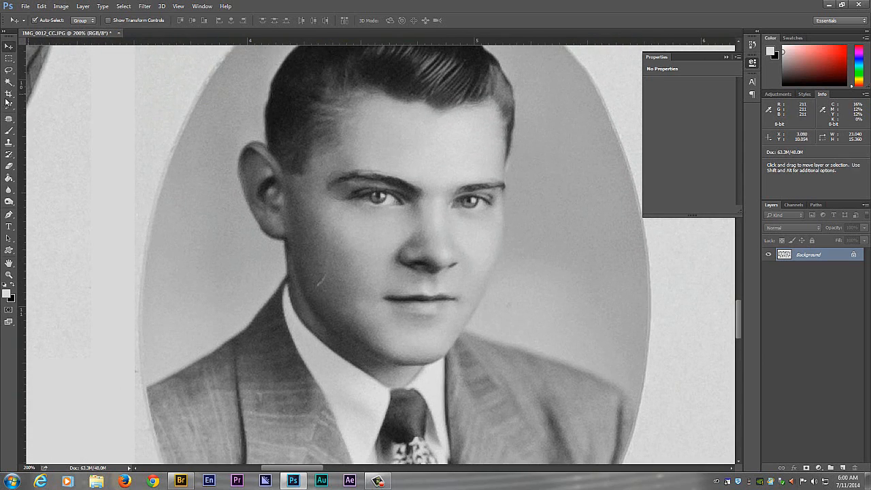
click(9, 118)
drag(327, 288, 366, 195)
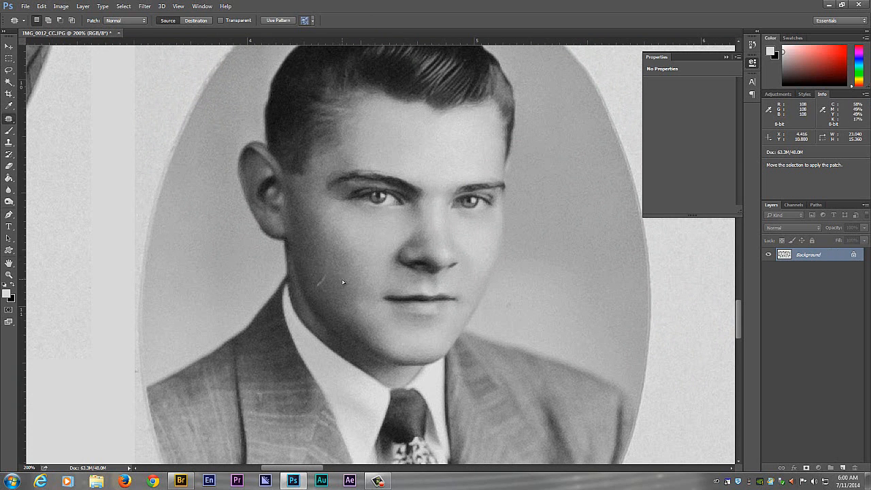
click(123, 6)
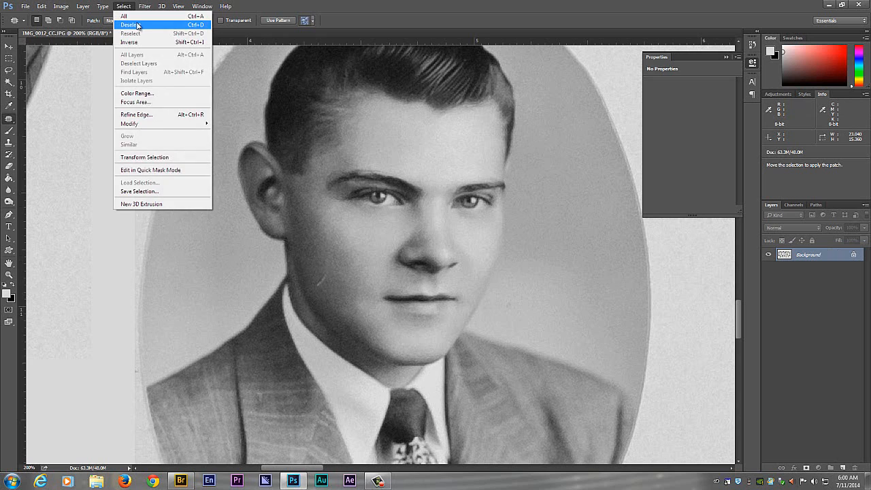
click(136, 30)
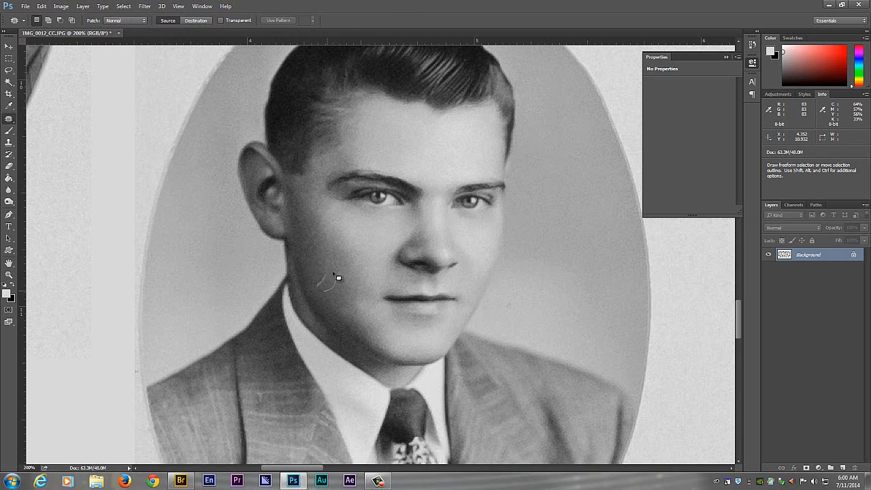
- Patch out the small speck in the gray backdrop beside the jaw in the bottom row's first portrait
key(space)
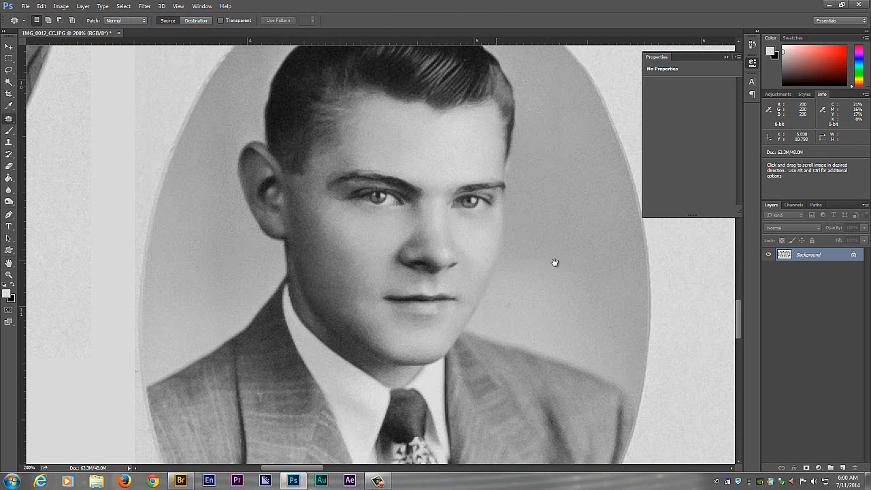
drag(550, 263, 445, 247)
key(ctrl)
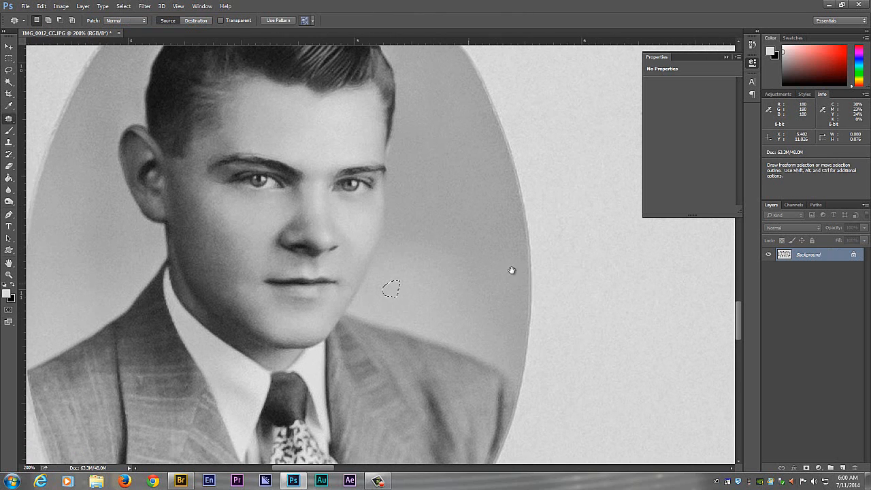
- Examine the portraits along the composite's left side and across the top row for remaining blemishes
key(ctrl+minus)
key(ctrl+minus)
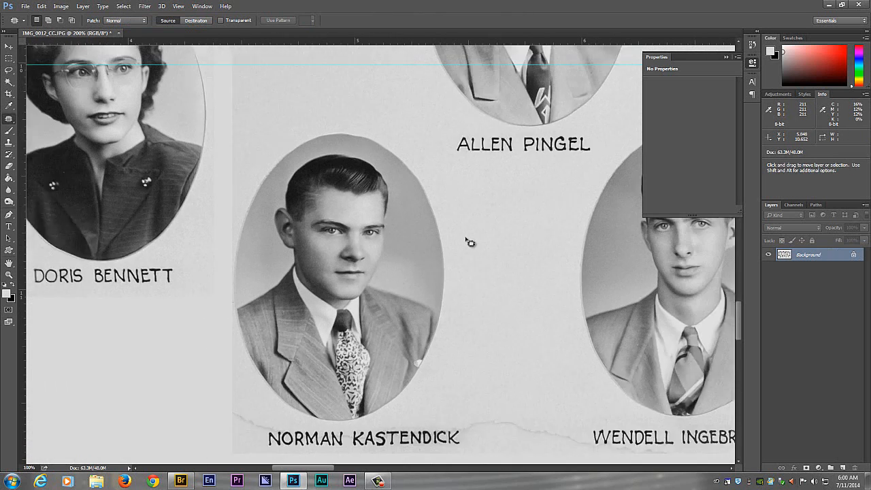
key(space)
drag(227, 210, 296, 304)
drag(306, 184, 278, 364)
mouse_move(288, 235)
mouse_down()
mouse_move(299, 303)
mouse_move(292, 320)
mouse_up()
drag(400, 263, 307, 343)
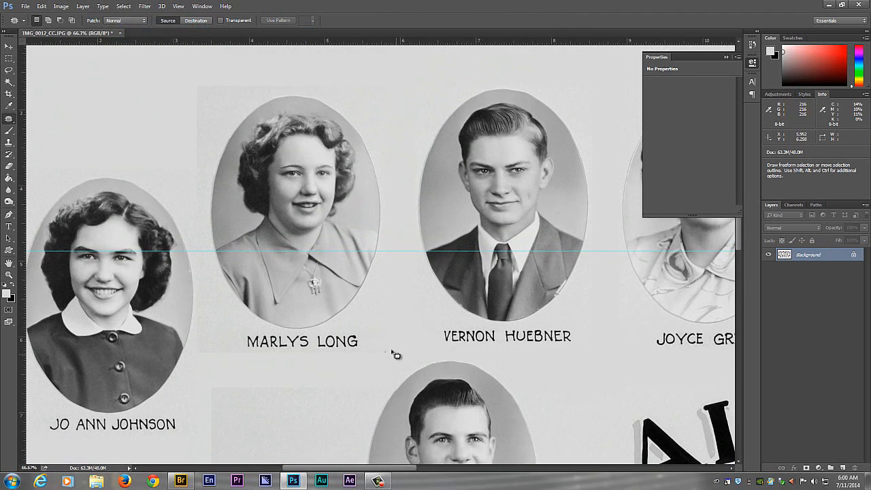
key(space)
drag(522, 281, 331, 305)
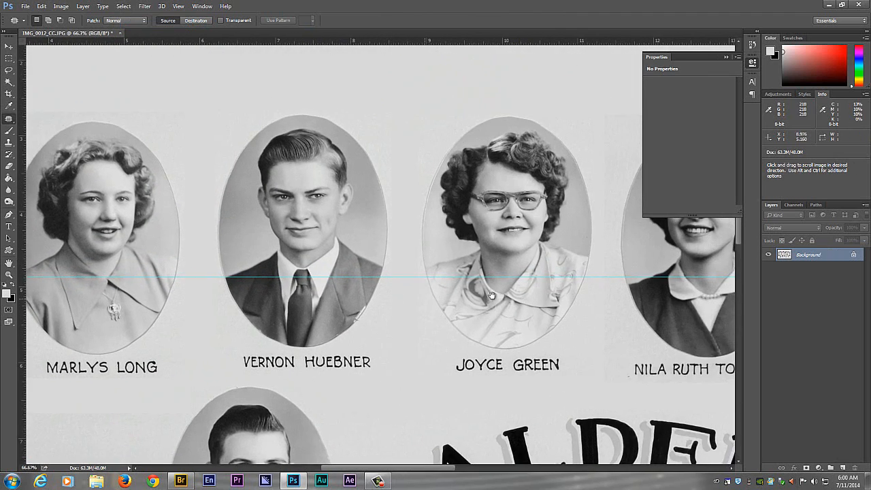
drag(482, 291, 303, 274)
mouse_move(534, 265)
mouse_down()
mouse_move(331, 236)
mouse_move(350, 224)
mouse_move(332, 223)
mouse_up()
drag(504, 246, 317, 236)
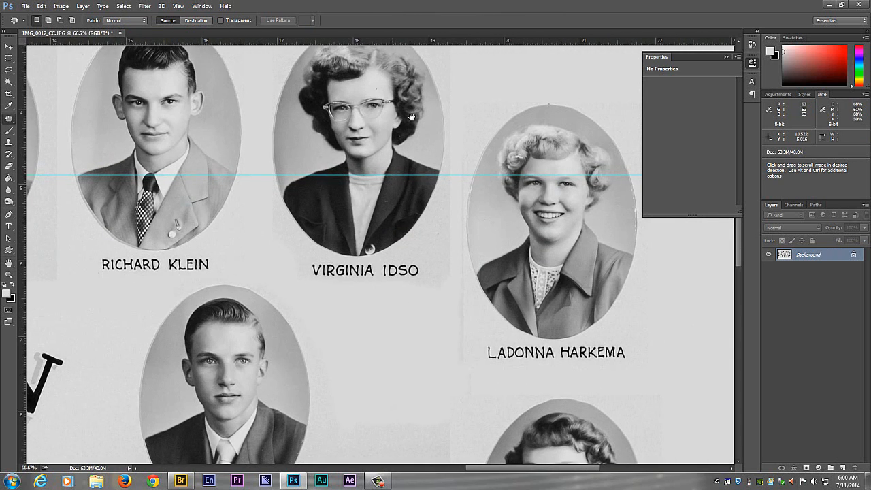
- Patch out the dark speck on the woman's forehead in the top row's last portrait and clear the selection
drag(380, 91, 380, 87)
drag(376, 88, 367, 90)
key(ctrl+d)
- Patch out the smudge and paper edge beside the name under the bottom row's last portrait, using clean gray background
drag(432, 241, 391, 126)
drag(416, 277, 413, 147)
drag(367, 282, 430, 137)
drag(416, 293, 461, 287)
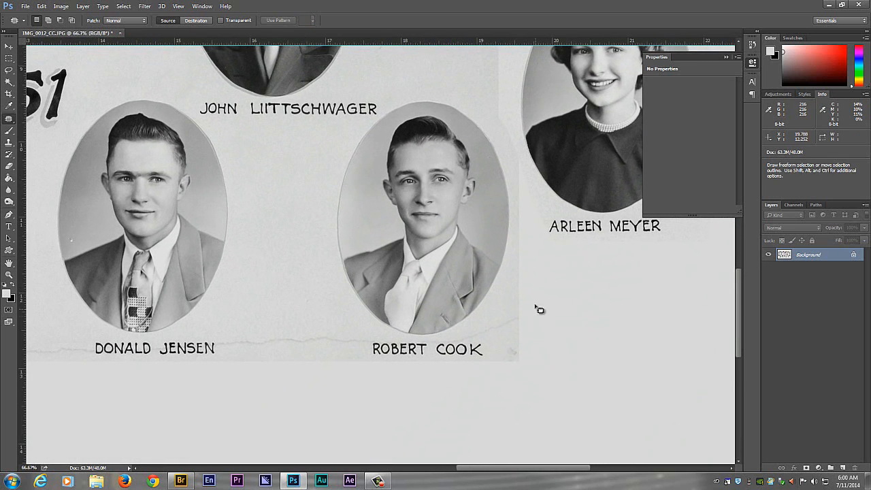
mouse_move(468, 343)
mouse_down()
mouse_move(494, 362)
mouse_move(580, 365)
mouse_up()
drag(531, 344, 635, 346)
key(ctrl+d)
- Patch out the torn paper line between the names of the bottom row's fourth and fifth portraits
drag(283, 324, 499, 292)
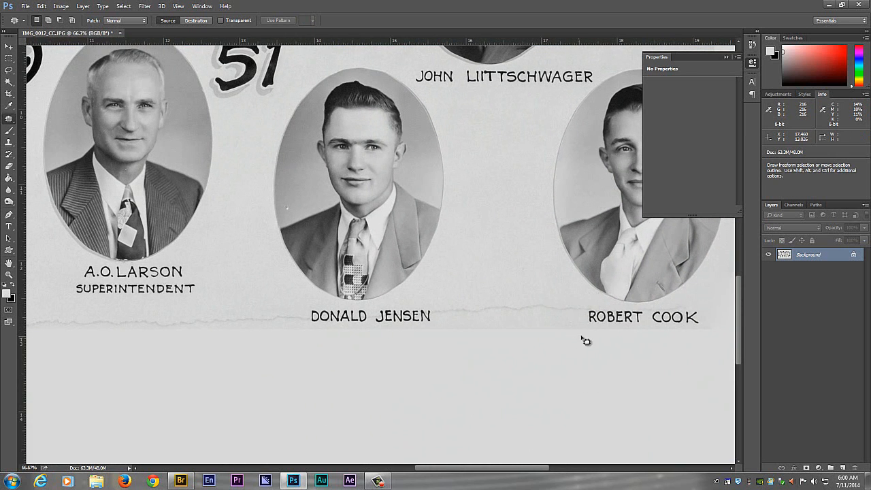
mouse_move(582, 308)
mouse_down()
mouse_move(555, 289)
mouse_move(433, 309)
mouse_move(482, 361)
mouse_move(537, 343)
mouse_up()
drag(543, 330, 548, 399)
key(ctrl+d)
- Patch out the torn paper line beneath the superintendent's caption, between the names of the bottom row's second and fourth portraits
drag(294, 363, 396, 368)
mouse_move(403, 321)
mouse_down()
mouse_move(298, 305)
mouse_move(189, 305)
mouse_move(93, 323)
mouse_move(245, 378)
mouse_up()
drag(294, 354, 291, 357)
drag(294, 355, 413, 420)
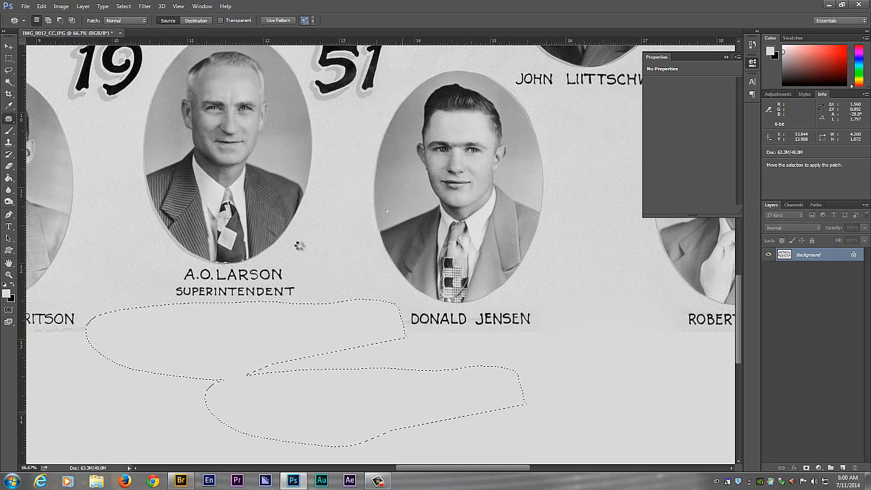
key(ctrl+d)
drag(76, 261, 372, 323)
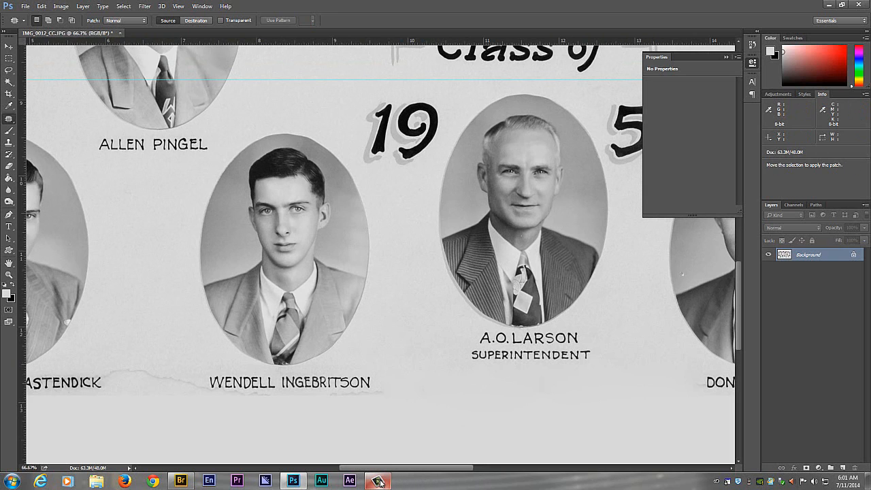
- Reuse the superintendent's oval outline from Layer 14 around the bottom row's fourth portrait and copy that portrait from the Background to a new layer
mouse_move(380, 481)
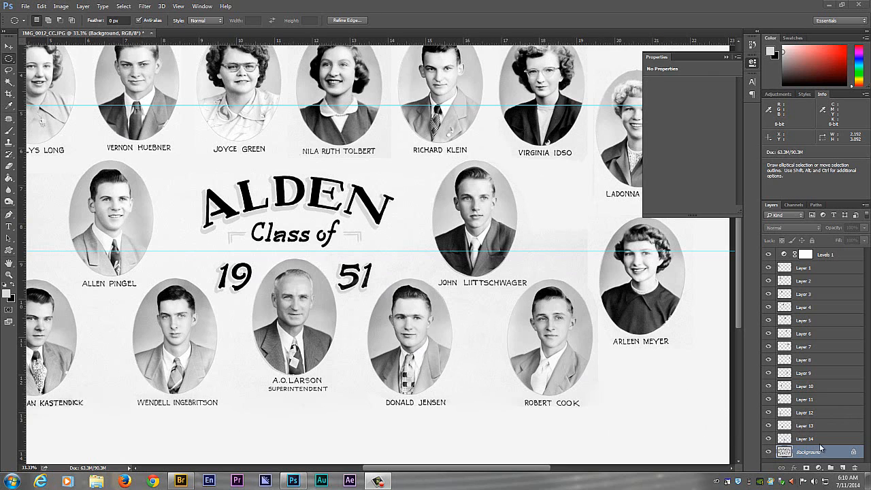
ctrl+click(784, 441)
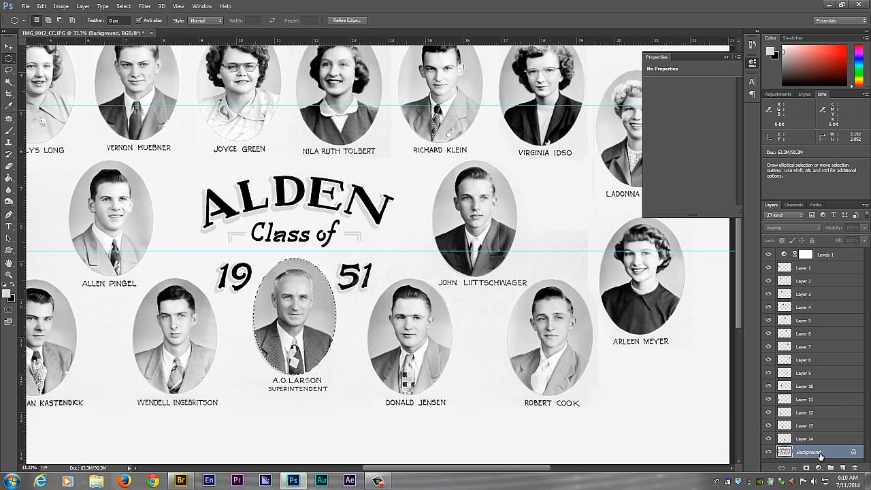
key(shift+Right)
key(shift+Right)
key(shift+Right)
key(shift+Right)
key(shift+Right)
key(shift+Right)
key(shift+Right)
key(shift+Right)
key(shift+Right)
key(shift+Right)
key(shift+Right)
key(shift+Right)
key(shift+Right)
key(shift+Right)
key(shift+Right)
key(shift+Right)
key(shift+Right)
key(shift+Right)
key(shift+Right)
key(shift+Right)
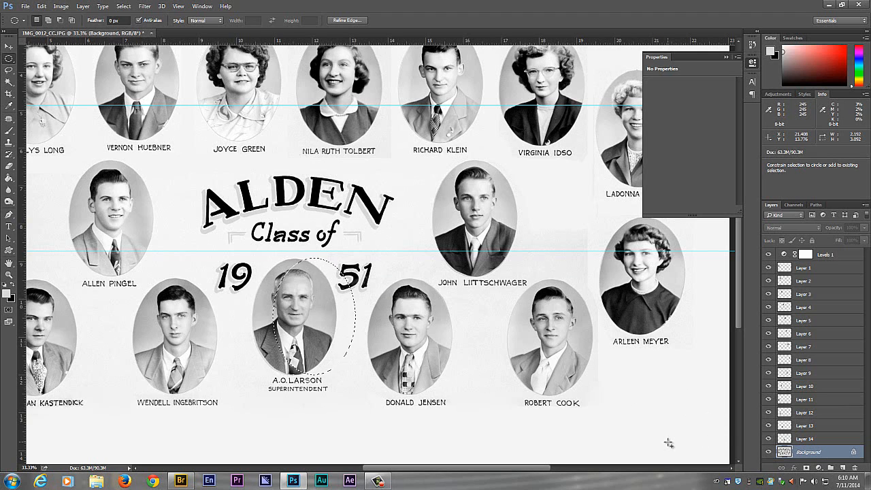
key(shift+Right)
key(shift+Right)
key(shift+Right)
key(shift+Right)
key(shift+Right)
key(shift+Right)
key(shift+Right)
key(shift+Right)
key(shift+Right)
key(shift+Right)
key(shift+Right)
key(shift+Right)
key(shift+Right)
key(shift+Right)
key(shift+Right)
key(shift+Right)
key(shift+Right)
key(shift+Right)
key(shift+Right)
key(shift+Right)
key(shift+Down)
key(shift+Down)
key(shift+Down)
key(shift+Down)
key(shift+Down)
key(shift+Down)
key(shift+Right)
key(shift+Right)
key(shift+Right)
key(shift+Right)
key(shift+Down)
key(shift+Down)
key(shift+Down)
key(shift+Down)
key(shift+Down)
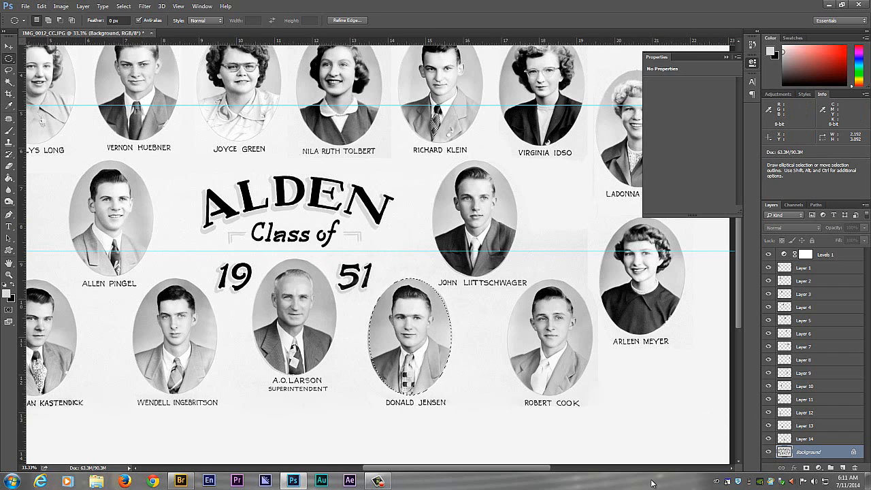
key(ctrl+j)
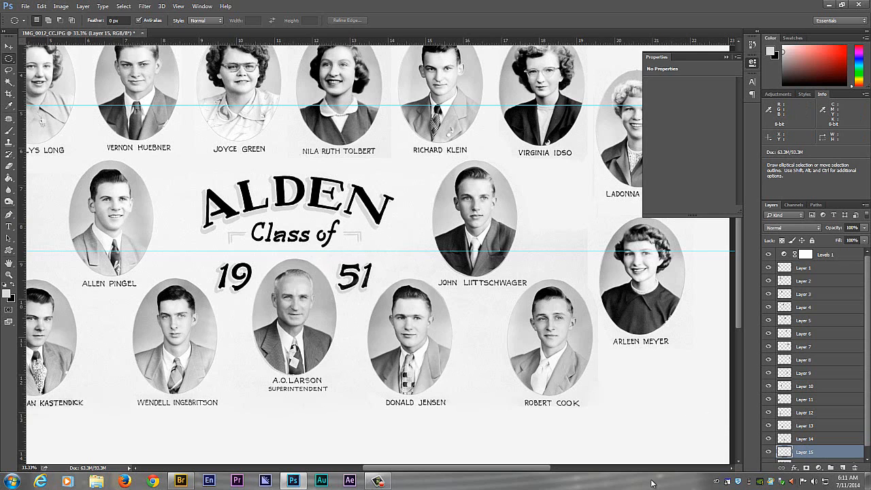
- Load Layer 15's oval outline, fit it around the bottom row's last portrait, and copy that portrait from the Background to a new layer
ctrl+click(784, 453)
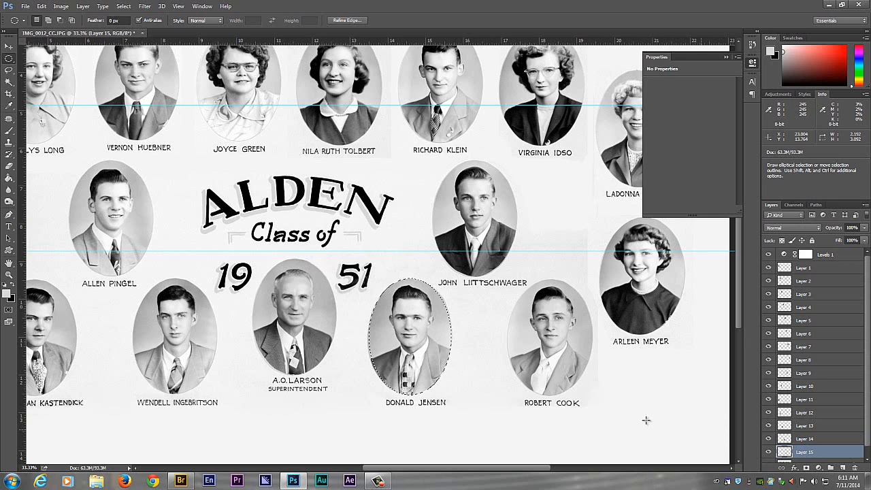
key(shift+Right)
key(shift+Right)
key(shift+Right)
key(shift+Right)
key(shift+Right)
key(shift+Right)
key(shift+Right)
key(shift+Right)
key(shift+Right)
key(shift+Right)
key(shift+Right)
key(shift+Right)
key(shift+Right)
key(shift+Right)
key(shift+Right)
key(shift+Right)
key(shift+Right)
key(shift+Right)
key(shift+Right)
key(shift+Right)
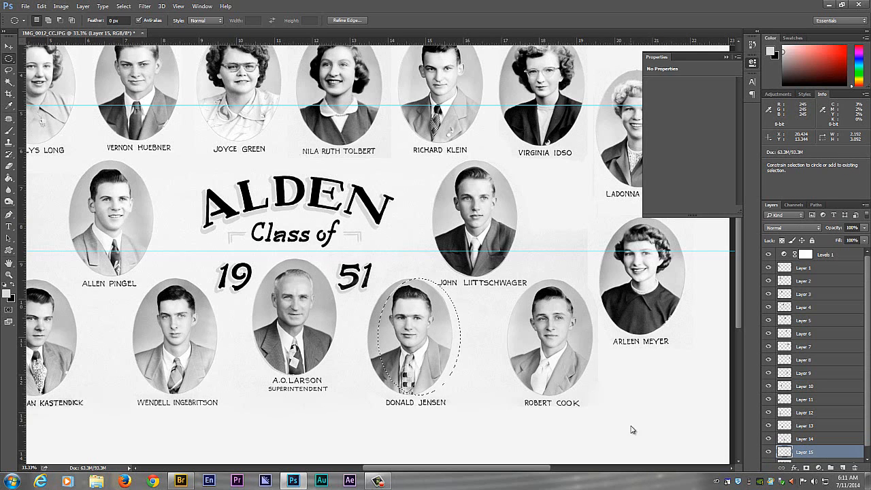
key(shift+Right)
key(shift+Right)
key(shift+Right)
key(shift+Right)
key(shift+Right)
key(shift+Right)
key(shift+Right)
key(shift+Right)
key(shift+Right)
key(shift+Right)
key(shift+Right)
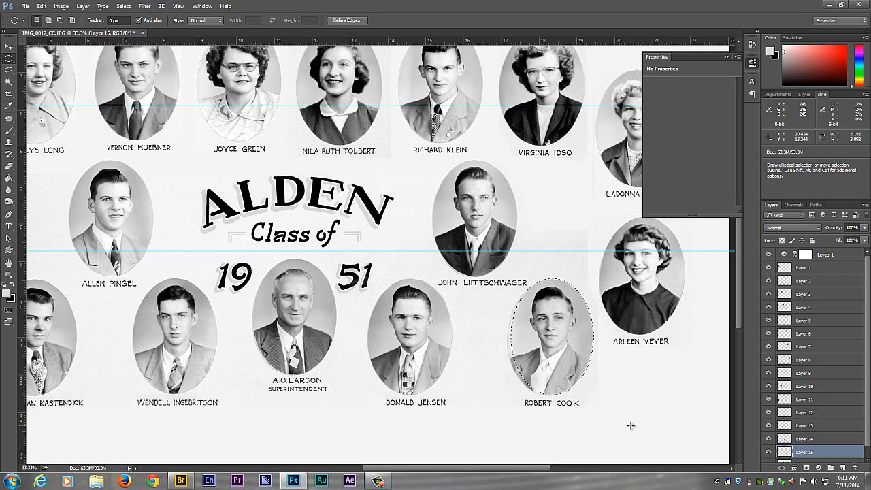
key(Down)
key(Down)
key(Down)
key(Down)
key(Down)
key(Left)
key(Left)
key(Left)
key(Left)
key(Left)
key(Left)
key(Left)
key(Left)
key(Left)
key(Left)
key(Left)
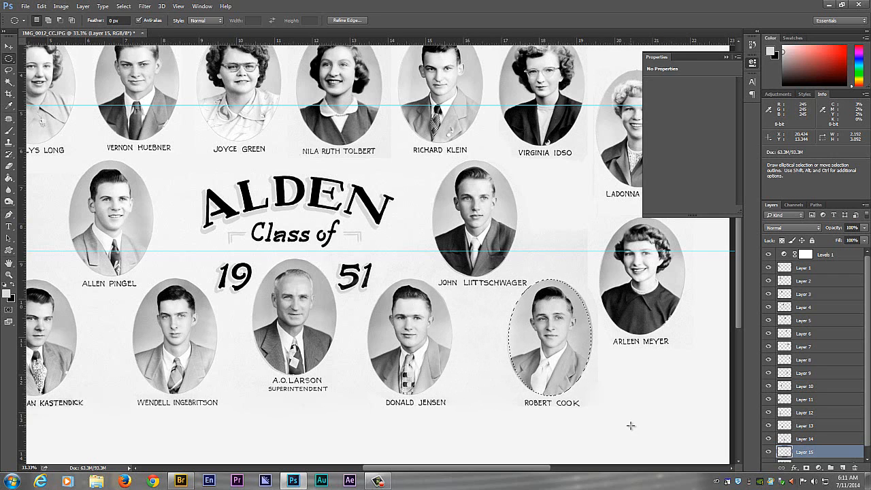
scroll(830, 446, down, 1)
key(ctrl+j)
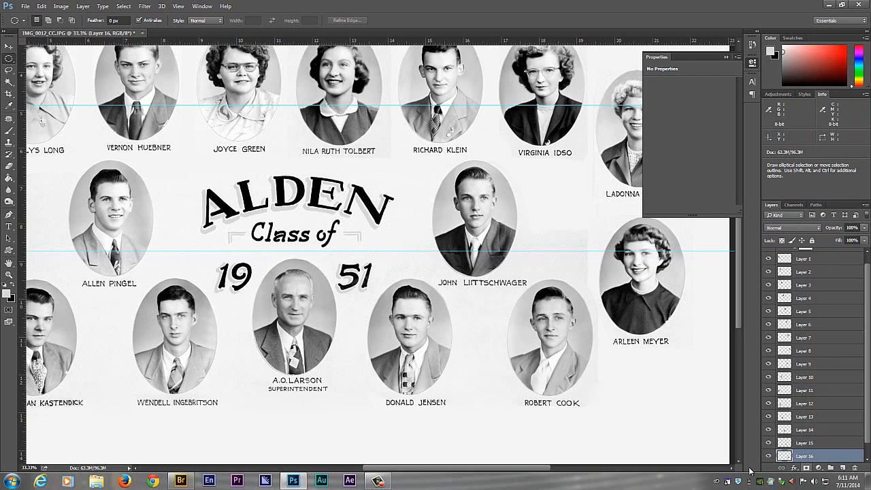
- Load Layer 16's oval outline, fit it around the lower portrait in the far-right column, and copy it from the Background to a new layer
ctrl+click(785, 457)
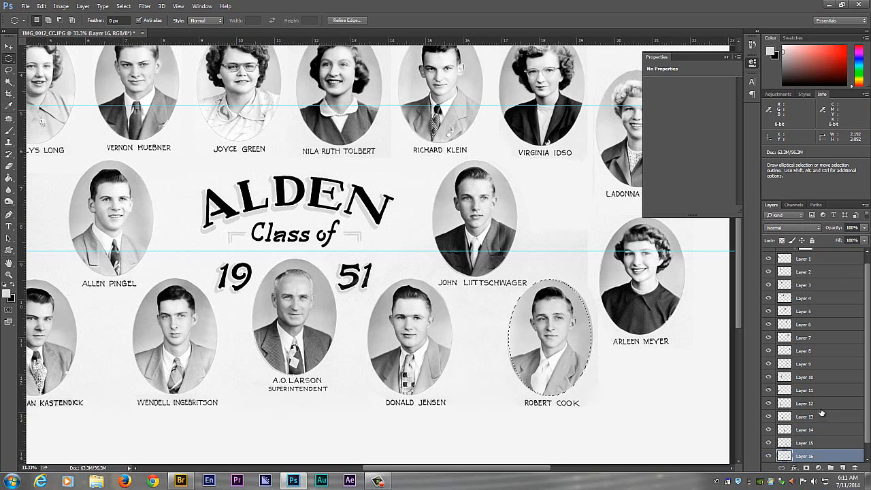
scroll(821, 422, down, 1)
click(809, 453)
key(shift+Right)
key(shift+Right)
key(shift+Right)
key(shift+Right)
key(shift+Right)
key(shift+Right)
key(shift+Right)
key(shift+Right)
key(shift+Right)
key(shift+Right)
key(shift+Right)
key(shift+Right)
key(shift+Right)
key(shift+Right)
key(shift+Right)
key(shift+Right)
key(shift+Right)
key(shift+Right)
key(shift+Right)
key(shift+Right)
key(shift+Right)
key(shift+Right)
key(shift+Right)
key(shift+Right)
key(shift+Right)
key(shift+Right)
key(shift+Right)
key(shift+Right)
key(shift+Right)
key(shift+Right)
key(shift+Right)
key(shift+Right)
key(shift+Right)
key(shift+Right)
key(shift+Right)
key(shift+Right)
key(shift+Up)
key(shift+Up)
key(shift+Up)
key(shift+Up)
key(shift+Up)
key(shift+Up)
key(shift+Up)
key(shift+Up)
key(shift+Up)
key(shift+Up)
key(shift+Up)
key(shift+Up)
key(shift+Up)
key(shift+Up)
key(shift+Up)
key(shift+Up)
key(shift+Up)
key(shift+Up)
key(shift+Up)
key(shift+Up)
key(shift+Up)
key(shift+Up)
key(shift+Up)
key(shift+Up)
key(shift+Left)
key(shift+Left)
key(shift+Down)
key(Left)
key(Left)
key(Left)
key(Left)
key(Left)
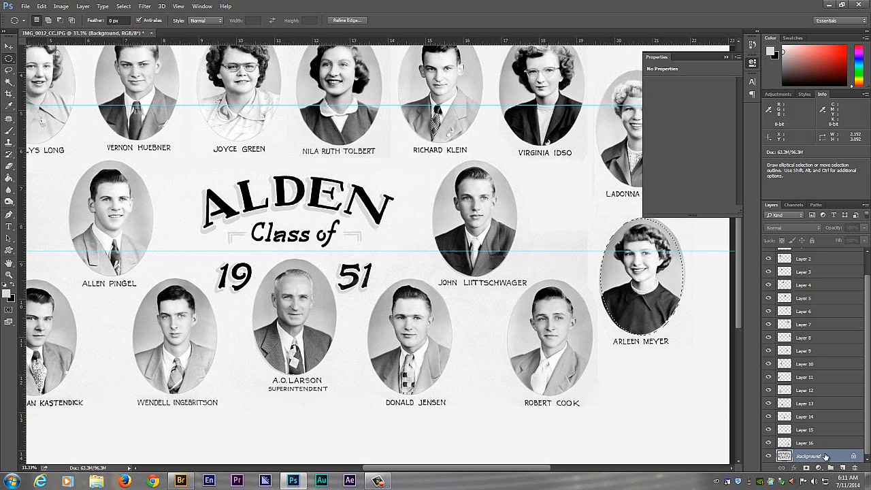
key(ctrl+j)
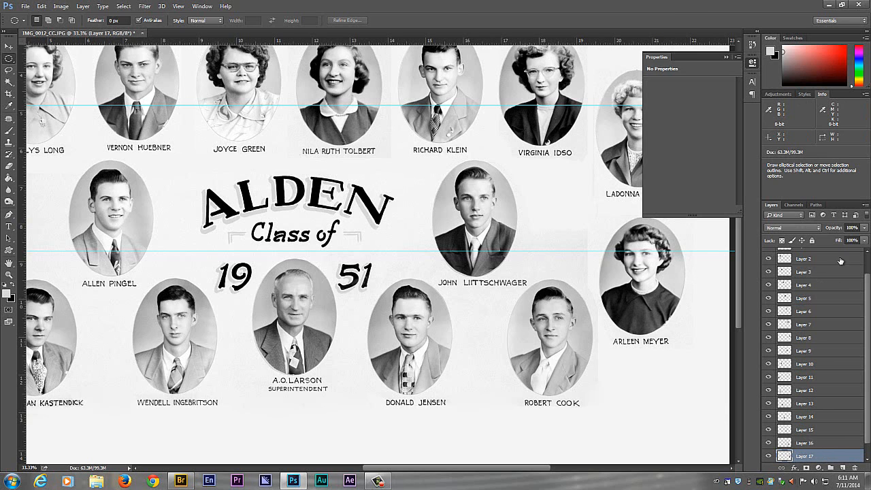
- Group all the portrait layers, from Layer 1 through Layer 17, leaving Levels 1 and the Background outside the group
scroll(868, 305, up, 1)
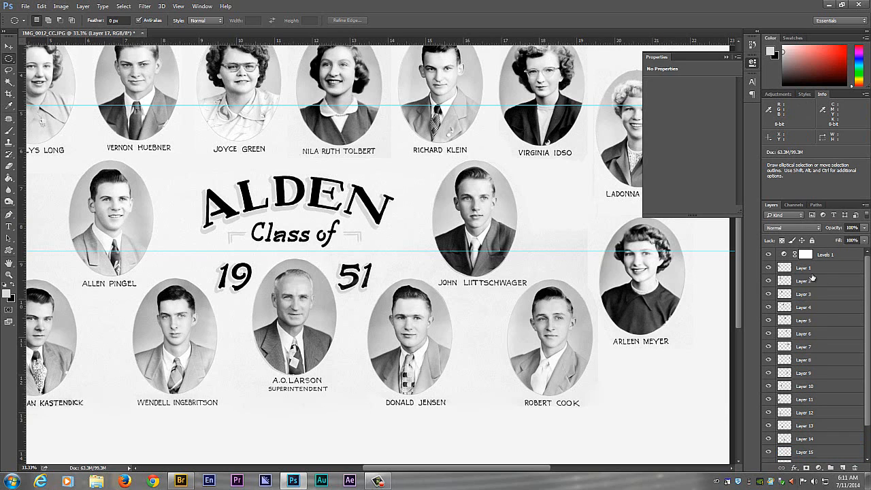
scroll(864, 272, down, 2)
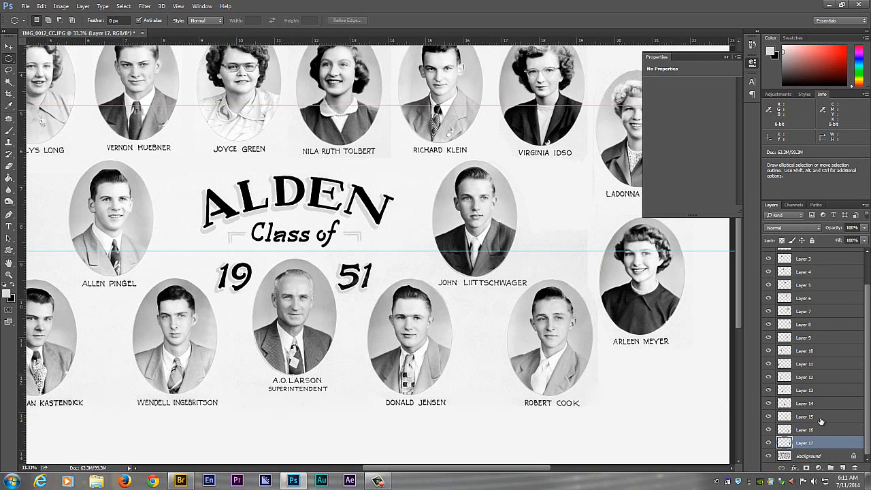
scroll(866, 306, up, 2)
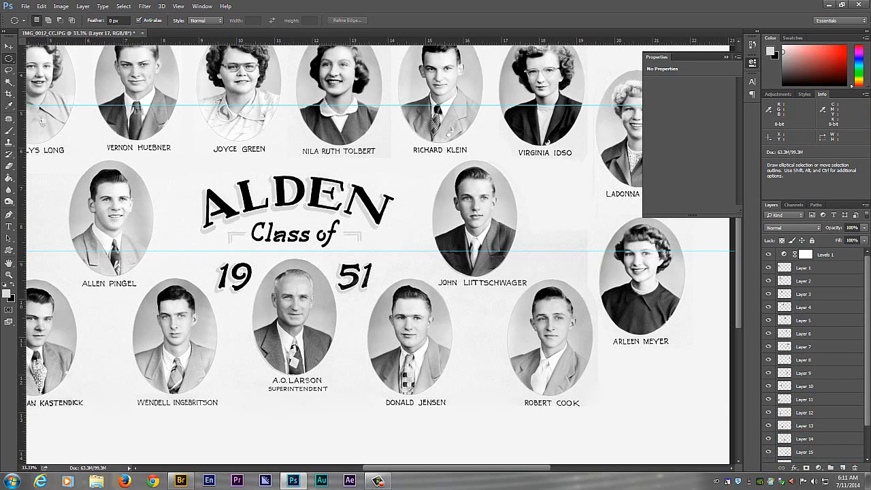
key(ctrl+minus)
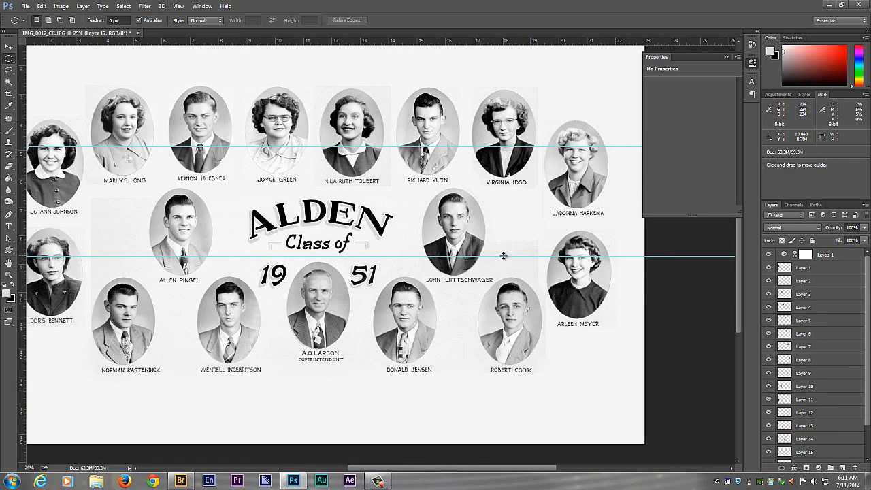
key(ctrl+minus)
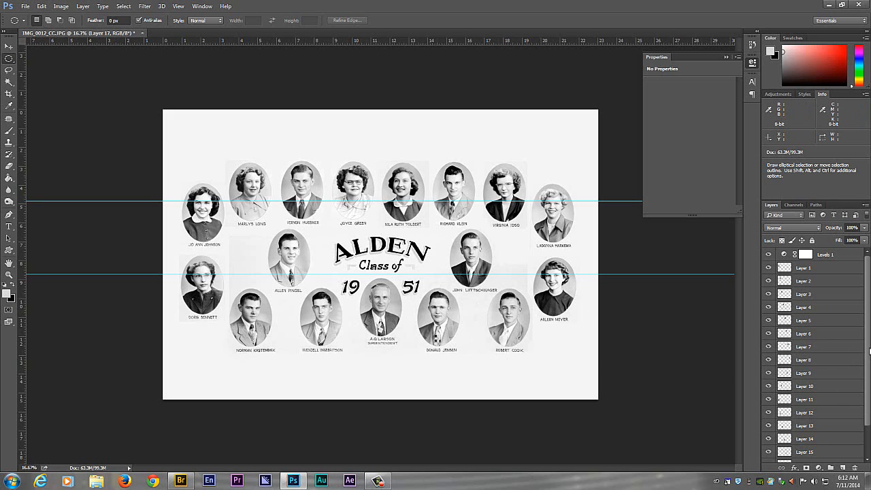
click(829, 271)
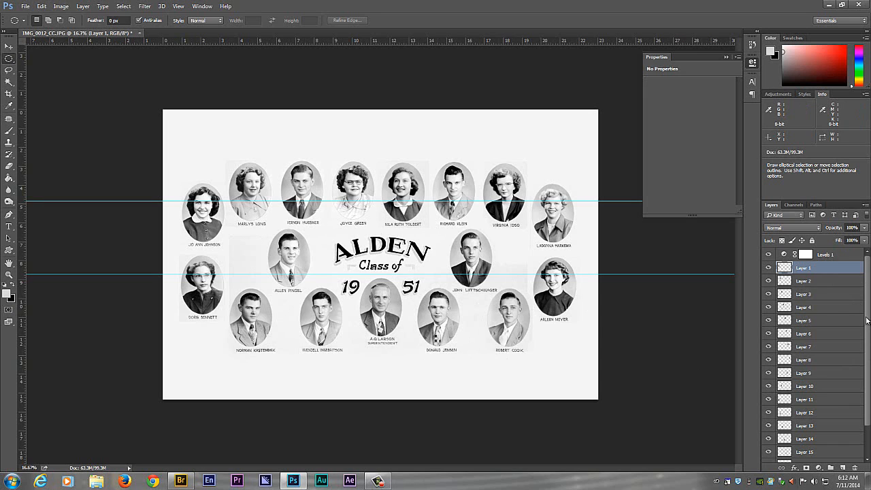
drag(868, 408, 859, 448)
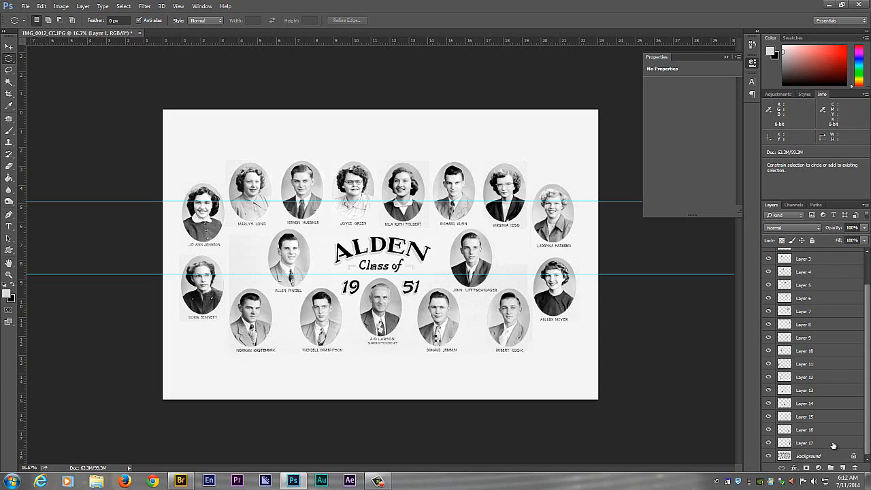
shift+click(833, 443)
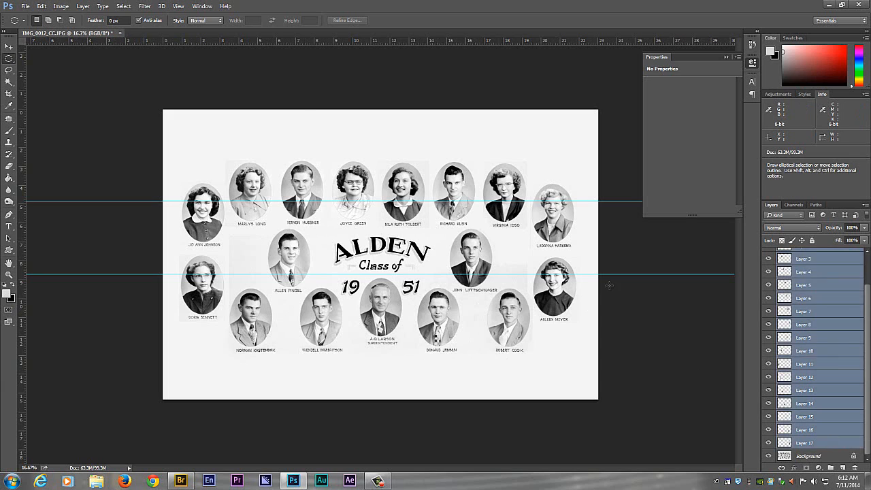
click(82, 6)
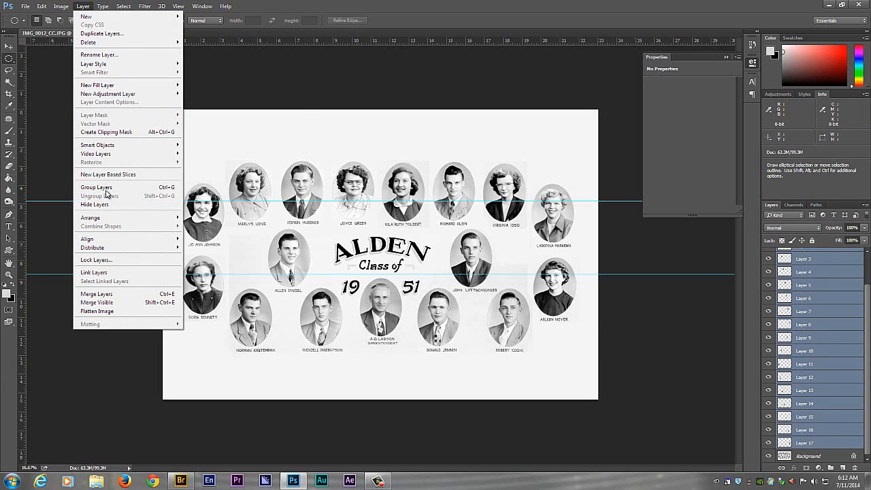
mouse_move(114, 166)
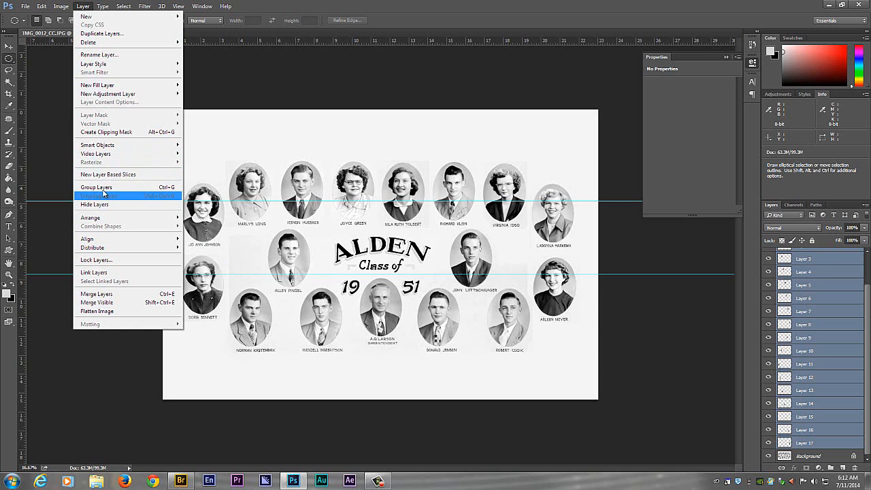
click(99, 188)
- Hide the Background and switch Group 1 off and on to inspect the isolated portraits
click(769, 266)
click(768, 266)
click(768, 277)
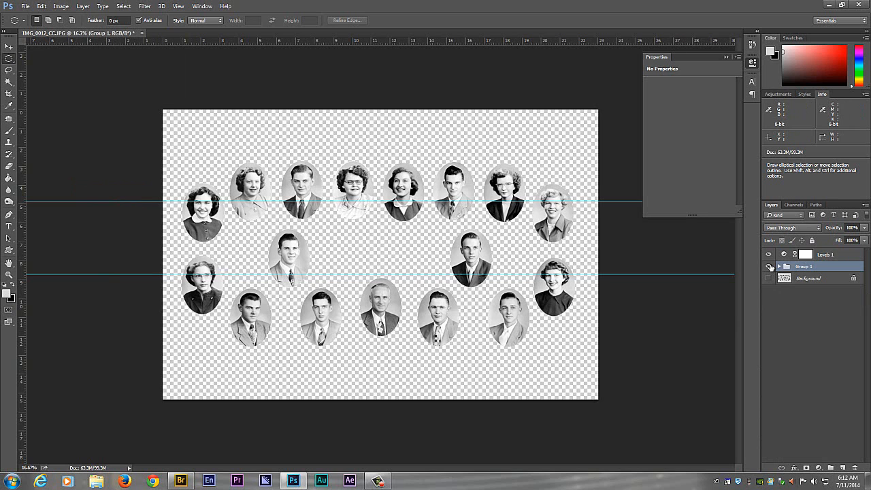
click(769, 266)
click(769, 266)
click(768, 266)
click(769, 266)
- Expand Group 1, switch Layer 1 and the whole group off and on to check their contents, and collapse the group
click(779, 267)
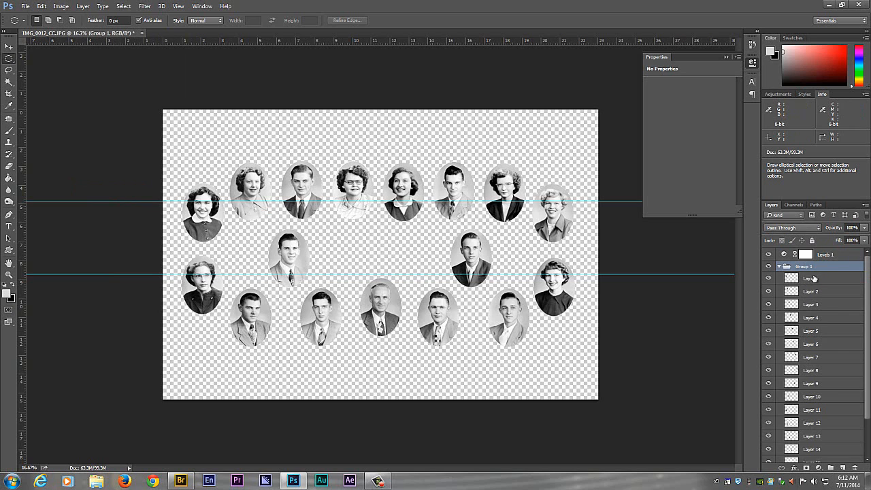
click(774, 280)
click(769, 278)
click(768, 278)
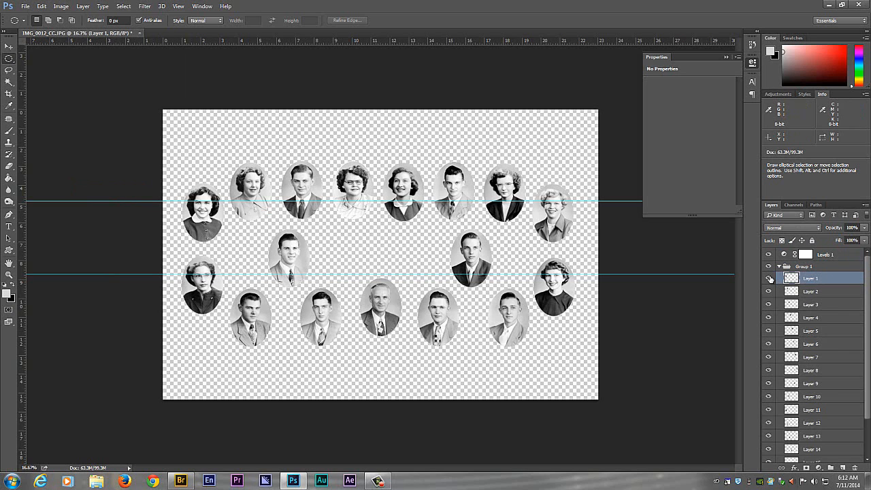
click(768, 266)
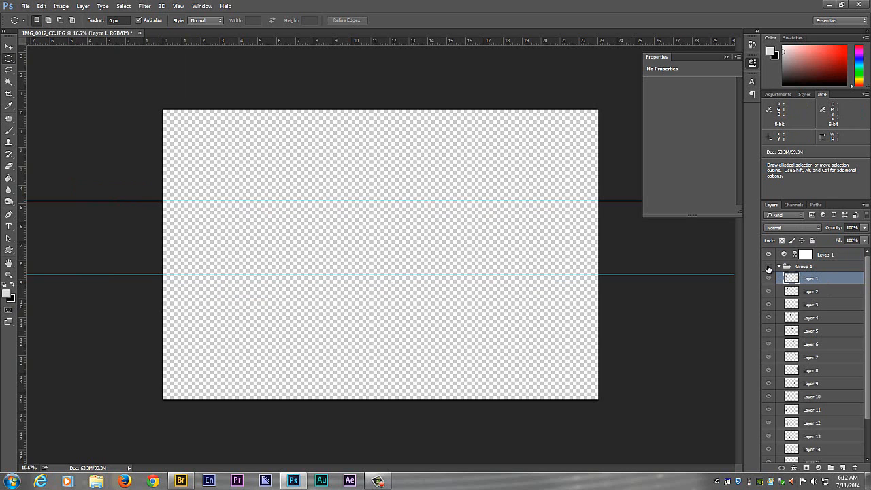
click(768, 266)
click(779, 266)
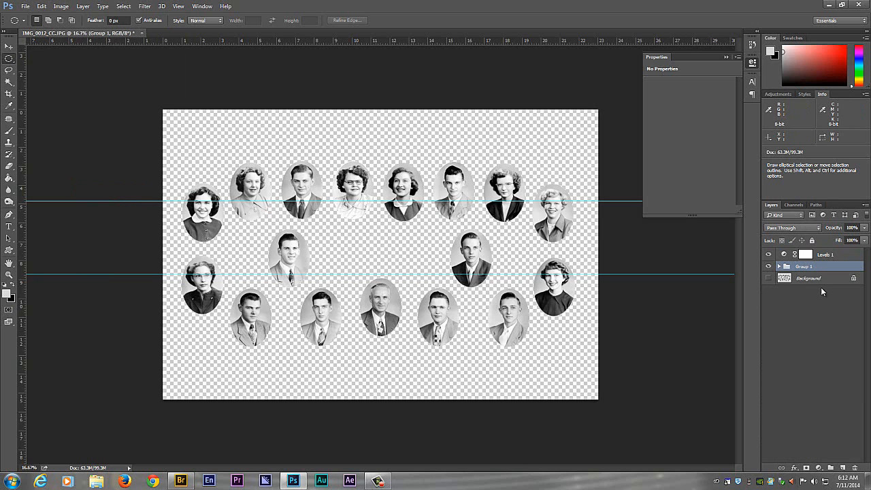
- Hide Group 1, show the Background, and add a Levels adjustment directly above it with input black at 68 and white at 192
click(768, 266)
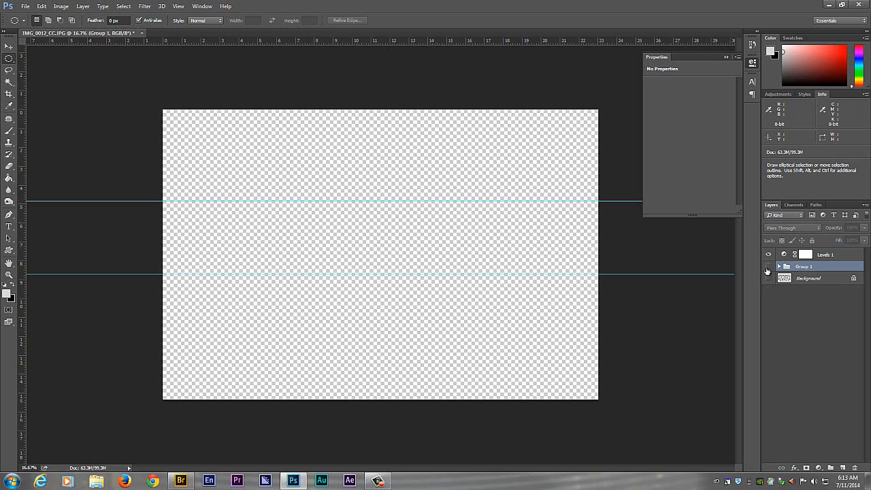
click(769, 278)
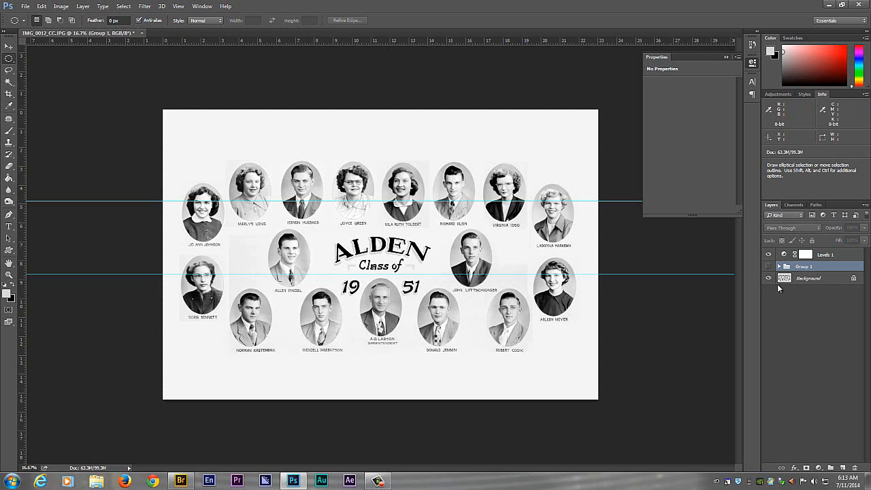
click(820, 279)
click(818, 468)
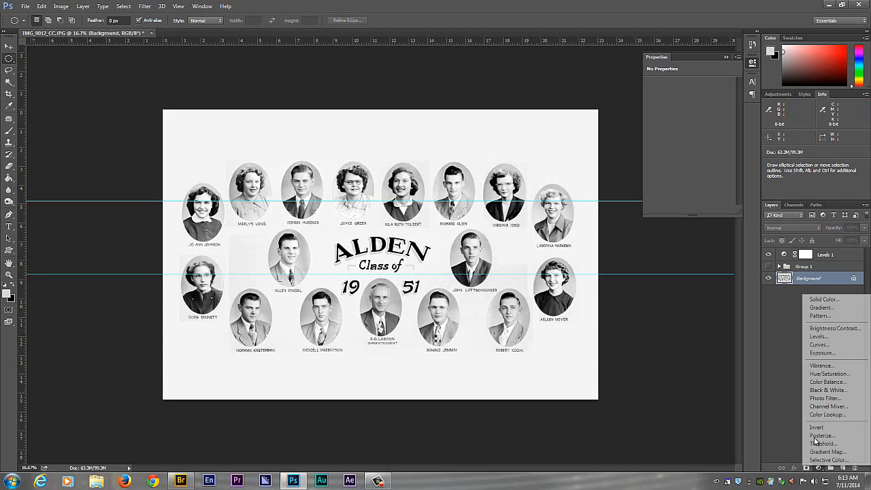
click(820, 336)
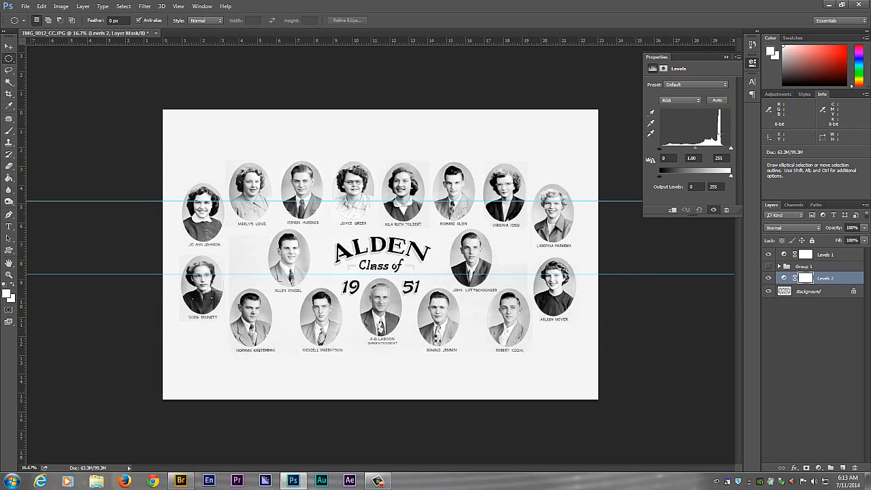
drag(730, 149, 689, 155)
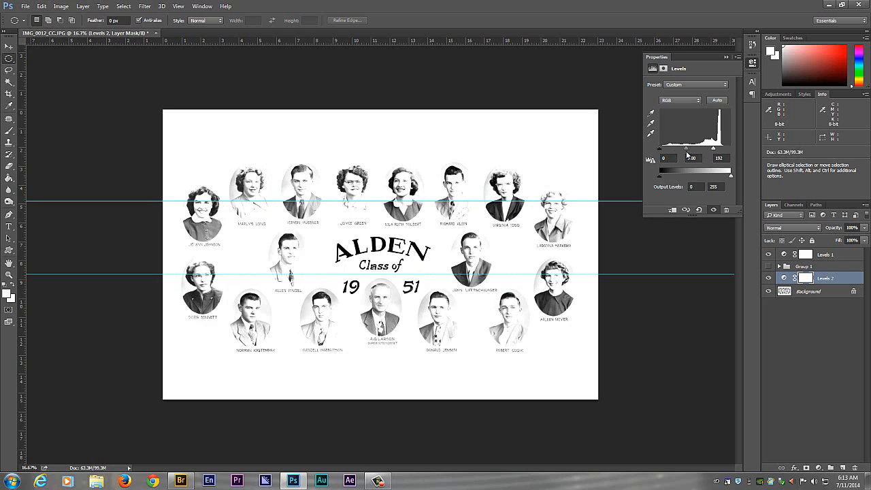
drag(658, 151, 677, 155)
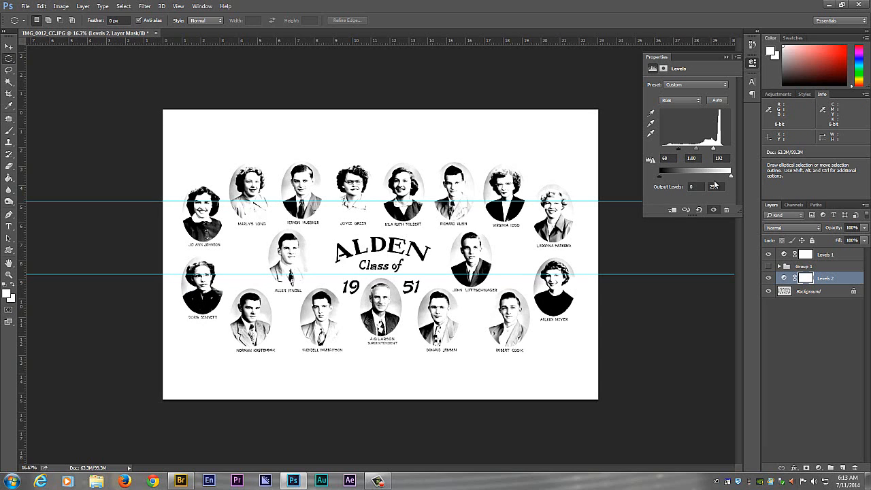
- Switch the Levels 2 adjustment off and on to compare the background and lettering before and after
click(768, 279)
click(769, 278)
click(769, 278)
click(769, 279)
click(768, 279)
click(768, 278)
click(768, 278)
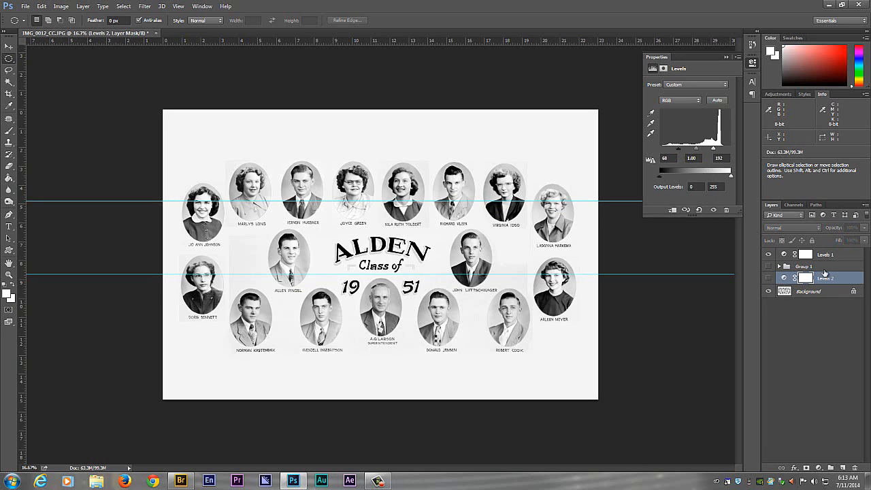
- Show the Levels 2 adjustment and Group 1, switching the group off and on to compare the portraits over the cleaned background
click(769, 278)
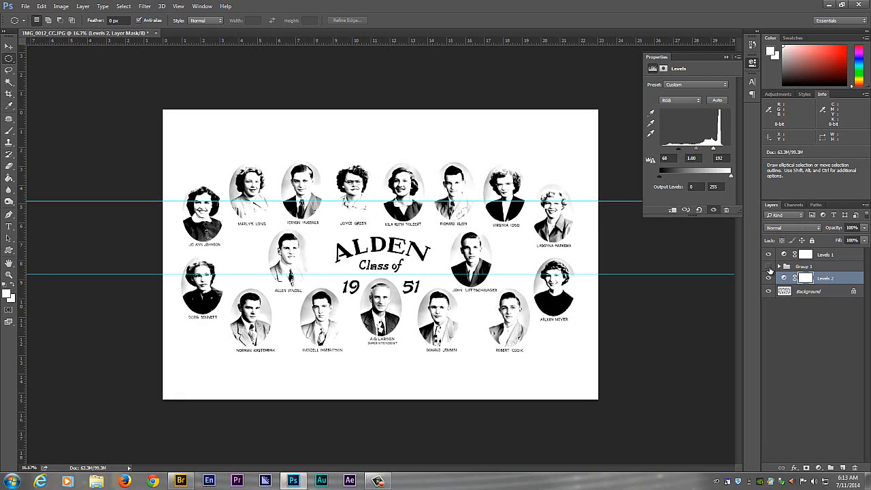
click(769, 266)
click(769, 266)
click(769, 266)
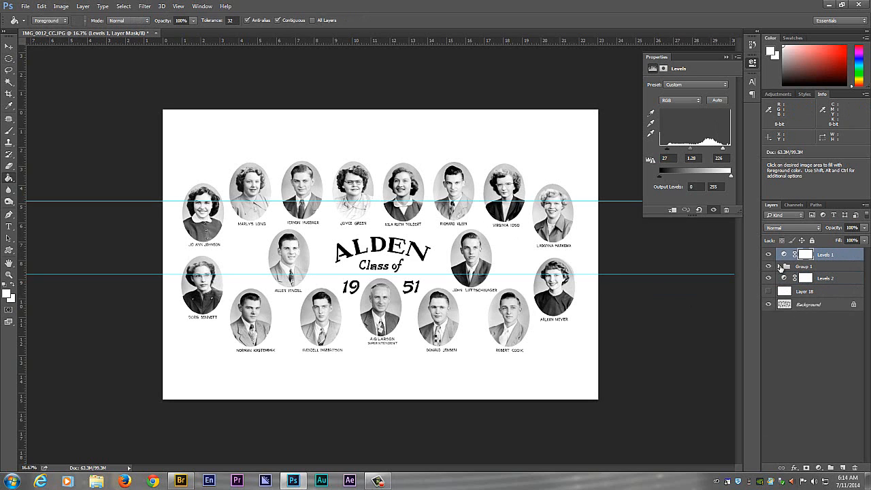
- Open the layer style settings for Group 1, enable Bevel & Emboss with Contour, and move the dialog clear of the portraits
click(814, 270)
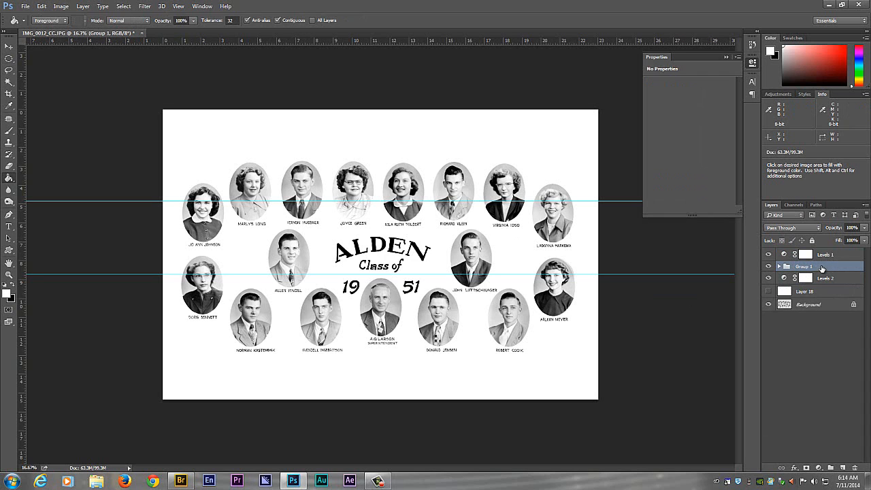
double_click(822, 268)
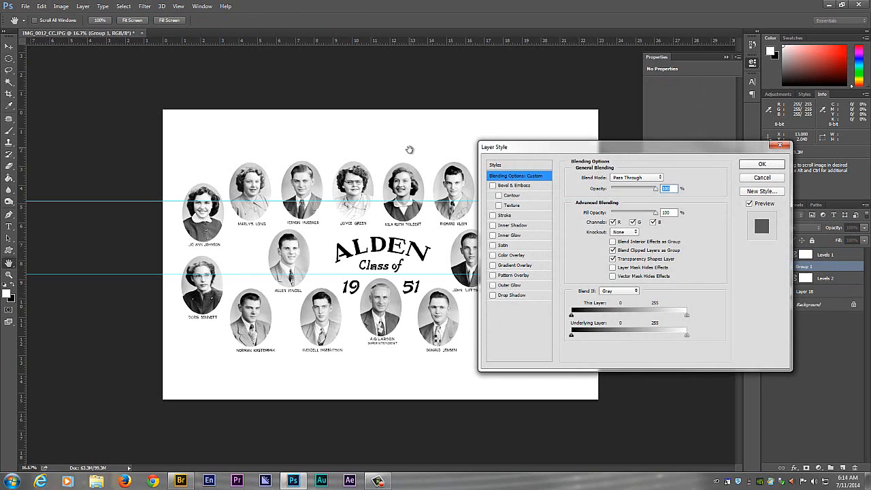
click(493, 186)
mouse_move(537, 150)
mouse_down()
mouse_move(604, 92)
mouse_move(653, 205)
mouse_move(662, 157)
mouse_up()
click(565, 138)
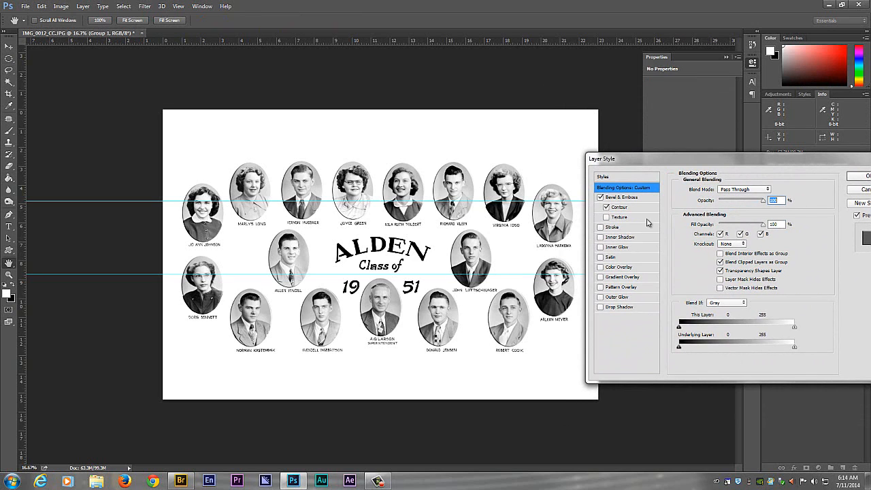
- Set Group 1's Bevel & Emboss to depth 213%, size 13 px, angle 132° and altitude 11°
click(622, 196)
click(720, 214)
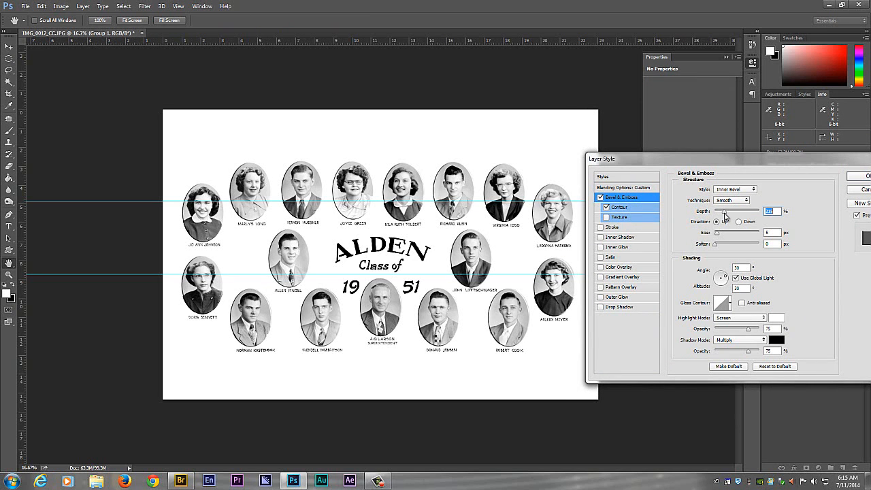
drag(717, 234, 719, 234)
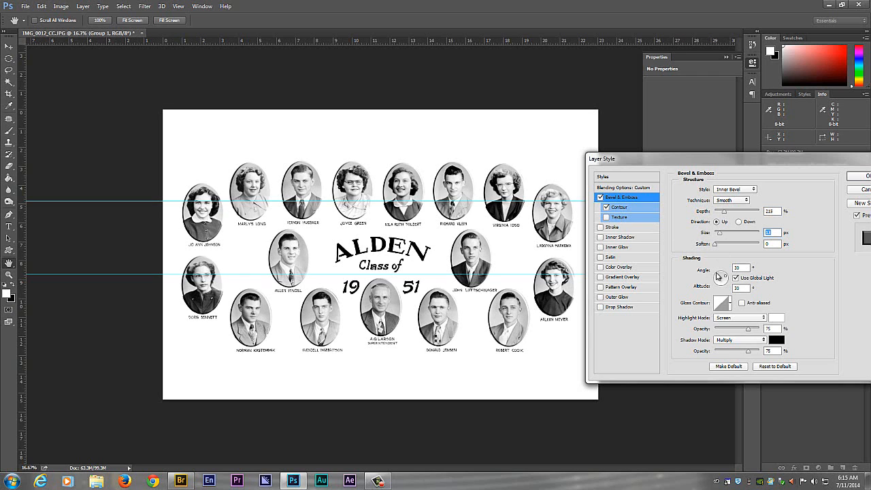
drag(718, 277, 719, 278)
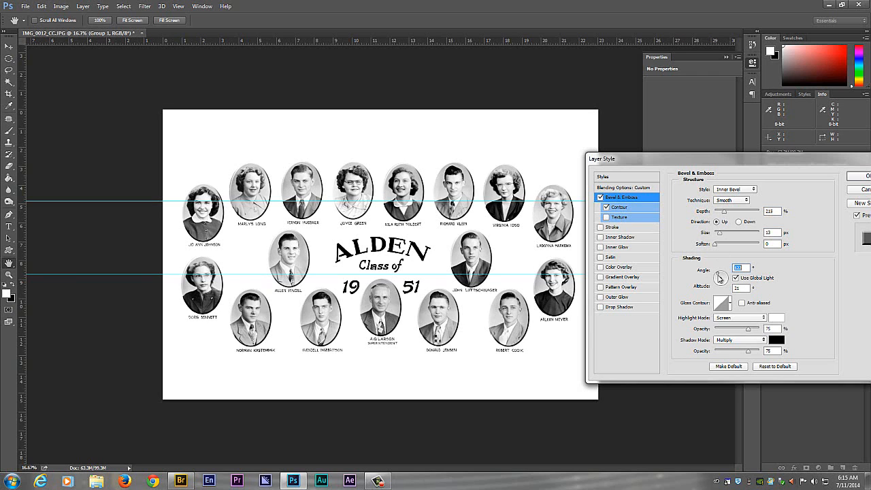
click(718, 276)
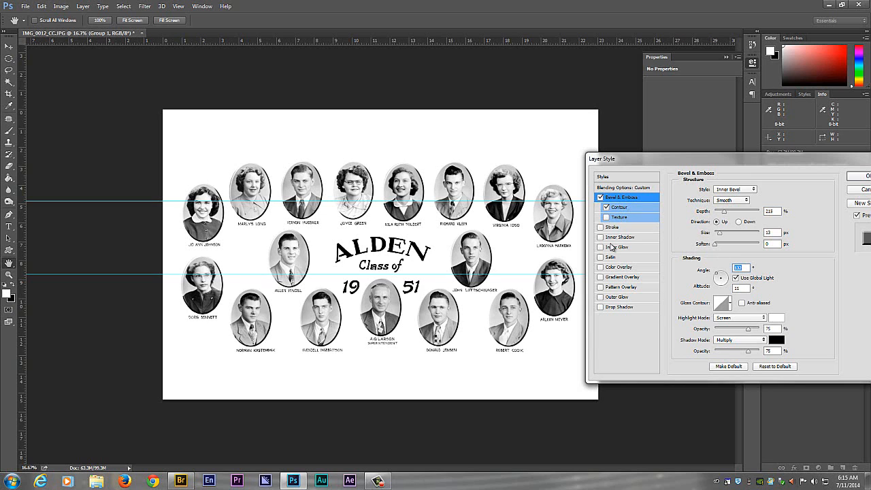
- Add a drop shadow to Group 1 with opacity 69%, distance 20 px, spread 13% and size 54 px, and apply the layer style
click(600, 308)
click(643, 308)
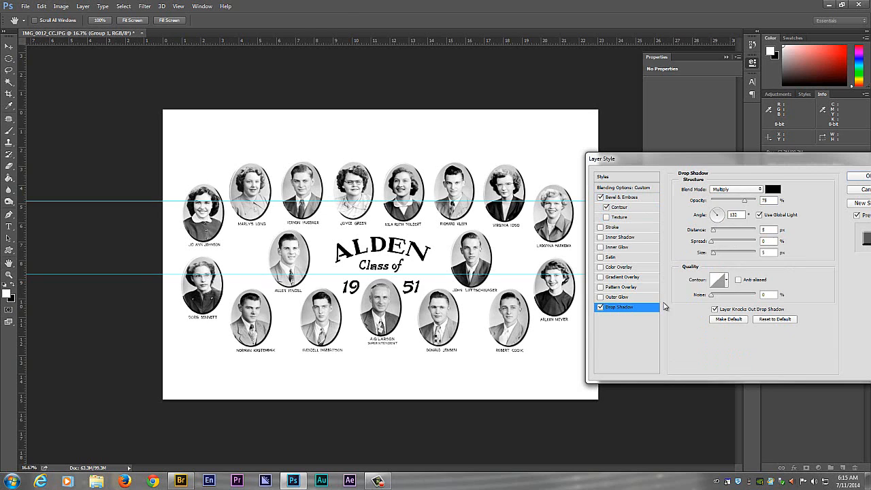
drag(713, 233, 717, 255)
click(713, 252)
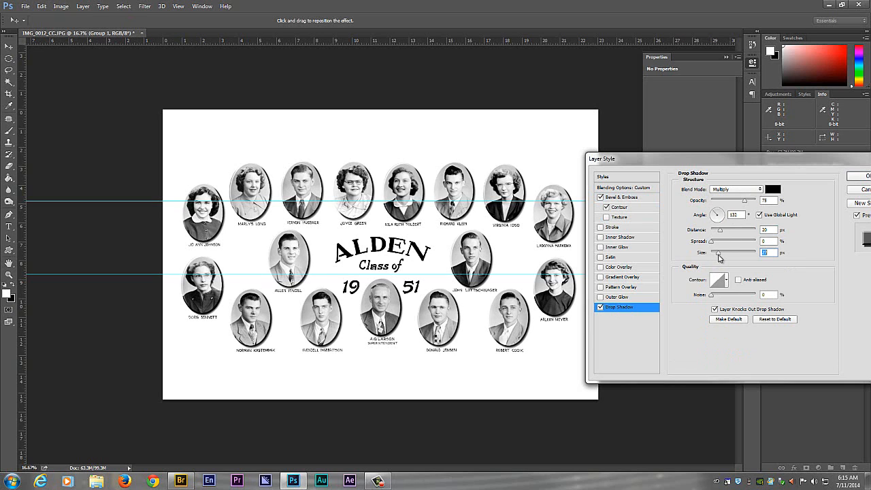
drag(743, 201, 740, 203)
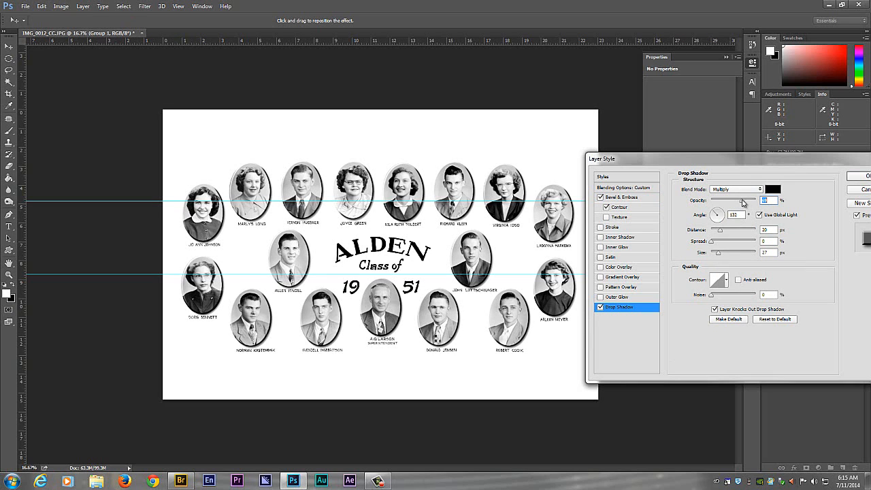
drag(719, 255, 716, 245)
drag(686, 164, 537, 160)
click(657, 171)
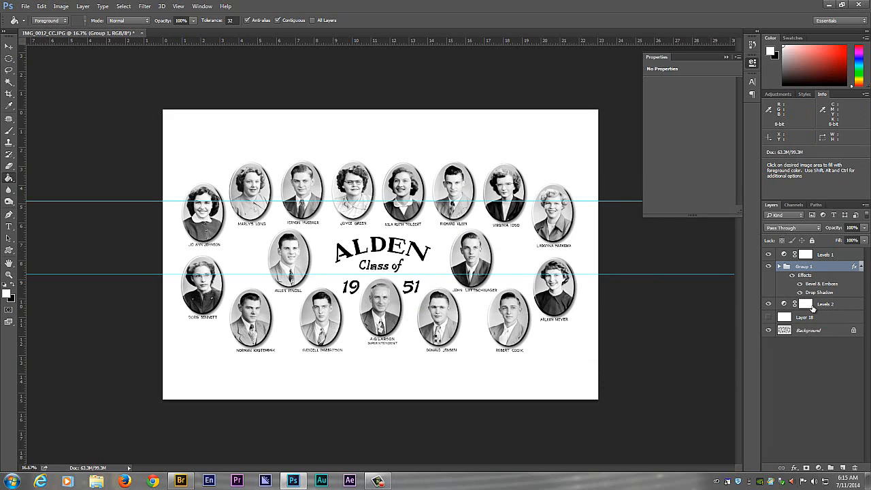
- Examine the portraits' bevelled edges and shadows and the lettering around the ALDEN title up close
key(ctrl+plus)
key(ctrl+plus)
key(ctrl+plus)
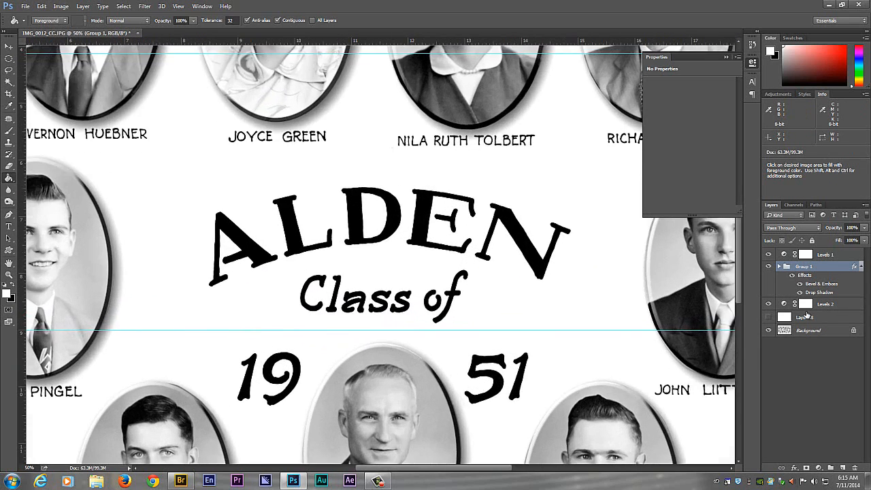
key(ctrl+minus)
key(ctrl+minus)
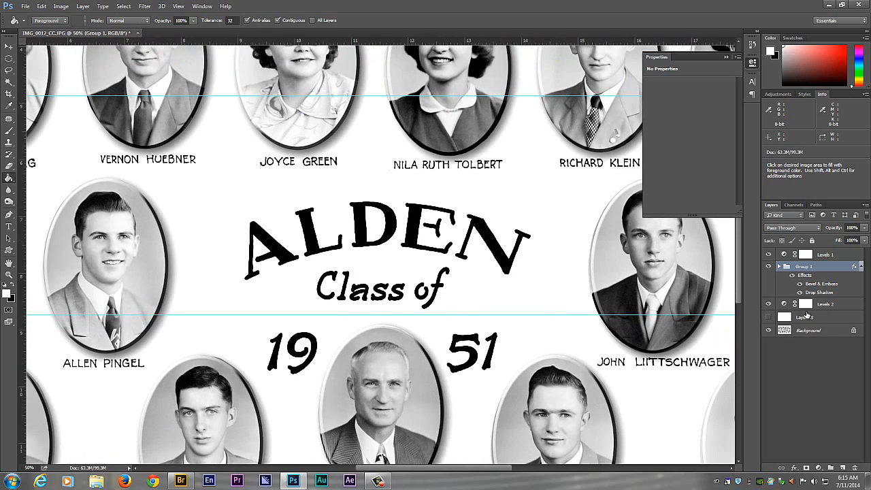
key(ctrl+minus)
key(ctrl+minus)
key(ctrl+minus)
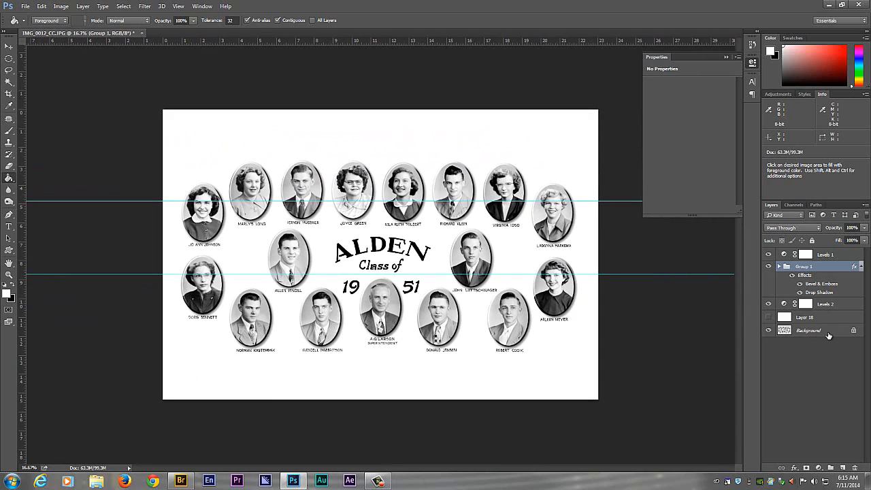
key(shift)
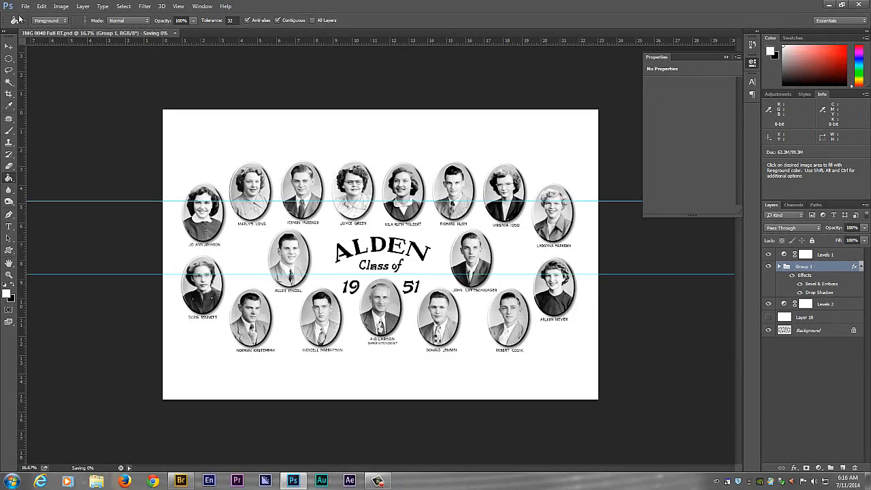
- Create a new white Film & Video document at HDTV 1080p/29.97, 1920 by 1080 pixels
click(25, 6)
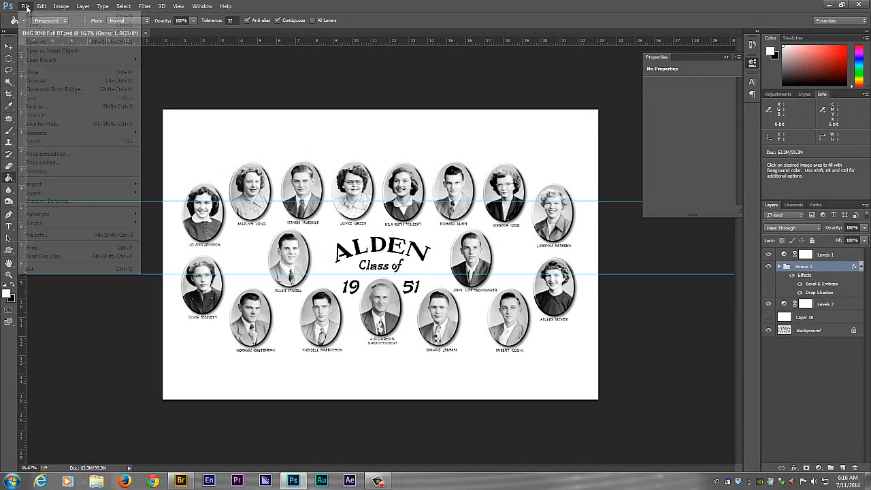
click(40, 15)
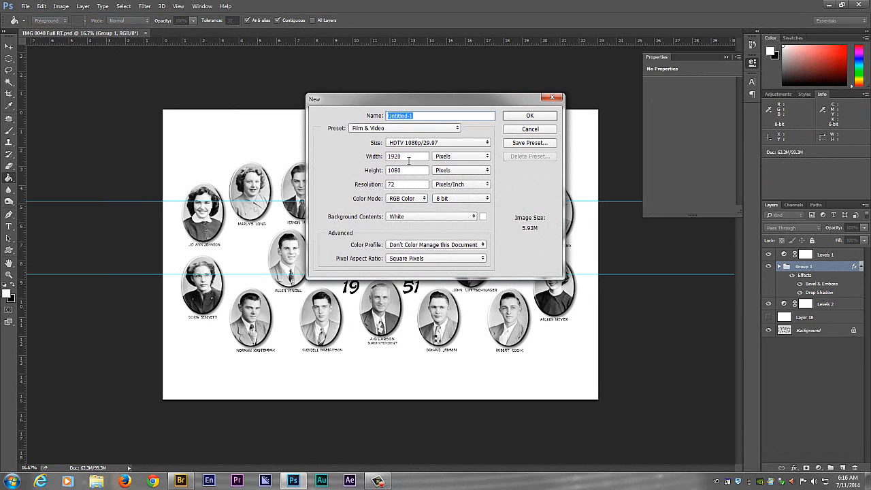
click(530, 115)
- Float both documents in separate windows and arrange them so the composite and the blank document are accessible together
drag(178, 34, 289, 165)
drag(502, 165, 97, 105)
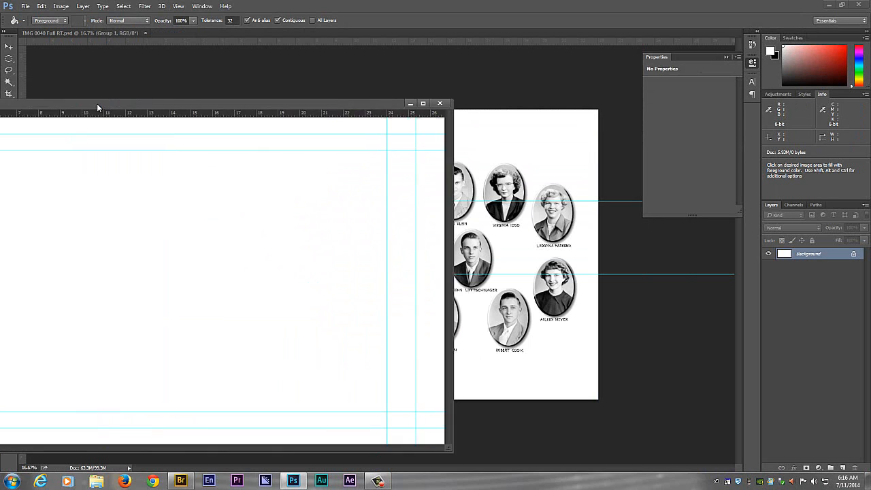
click(64, 33)
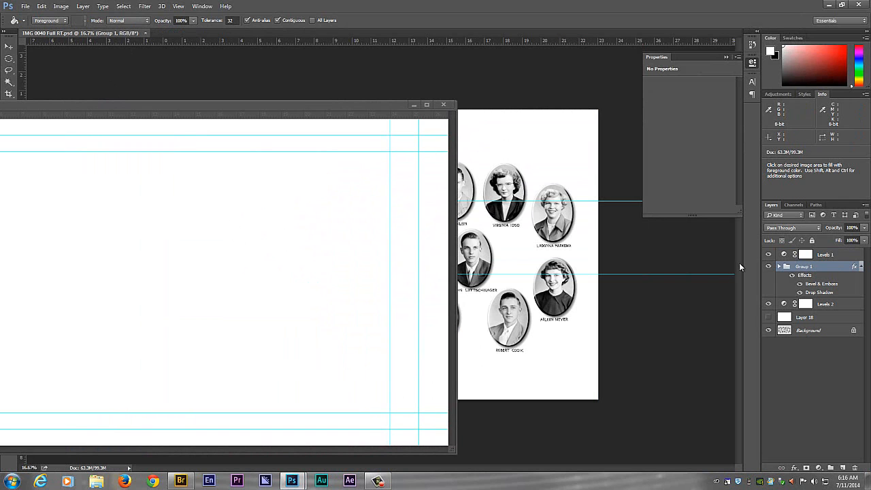
drag(78, 34, 102, 49)
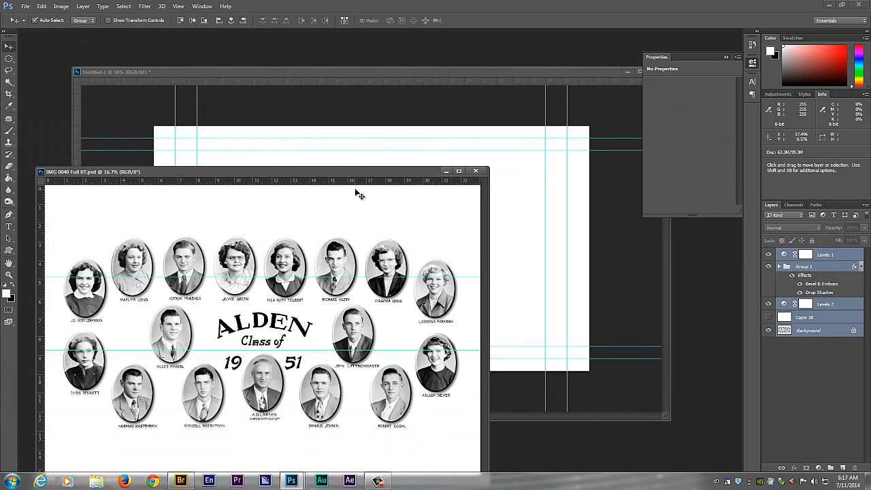
drag(362, 170, 148, 266)
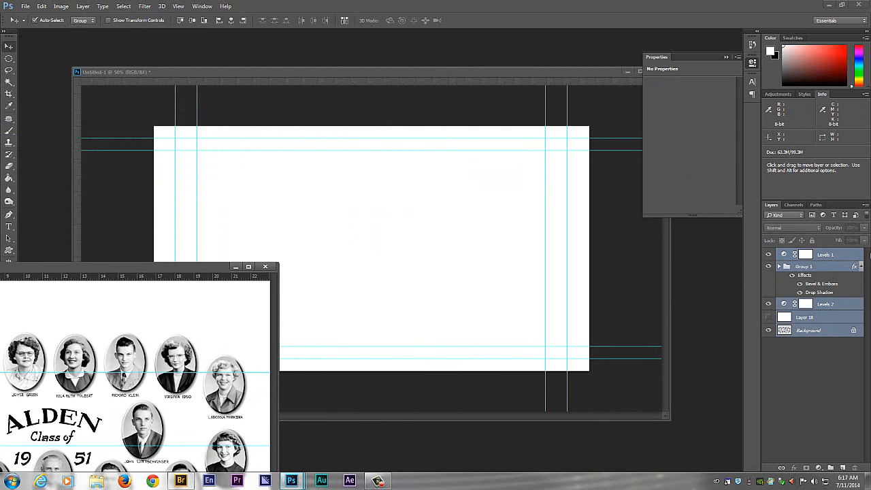
- Copy all the composite's layers into the center of the new document and scale them down to 31.25%
drag(842, 259, 409, 182)
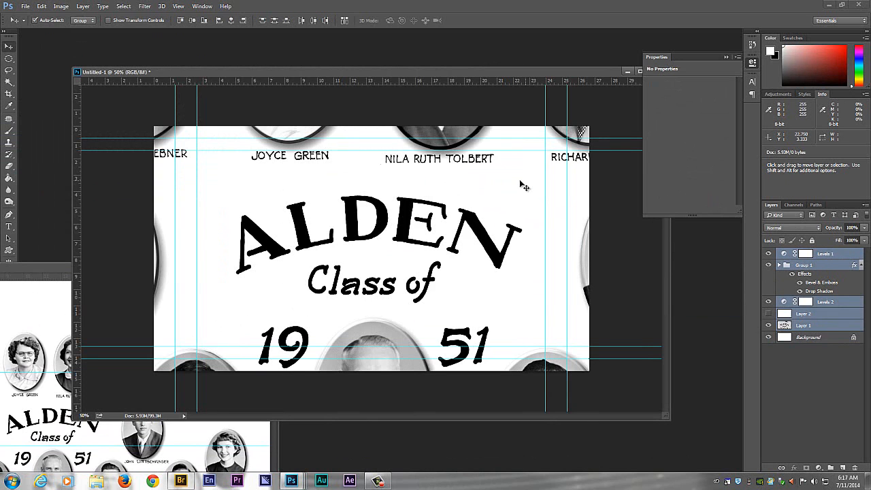
key(ctrl+minus)
key(ctrl+minus)
key(ctrl+minus)
key(ctrl+t)
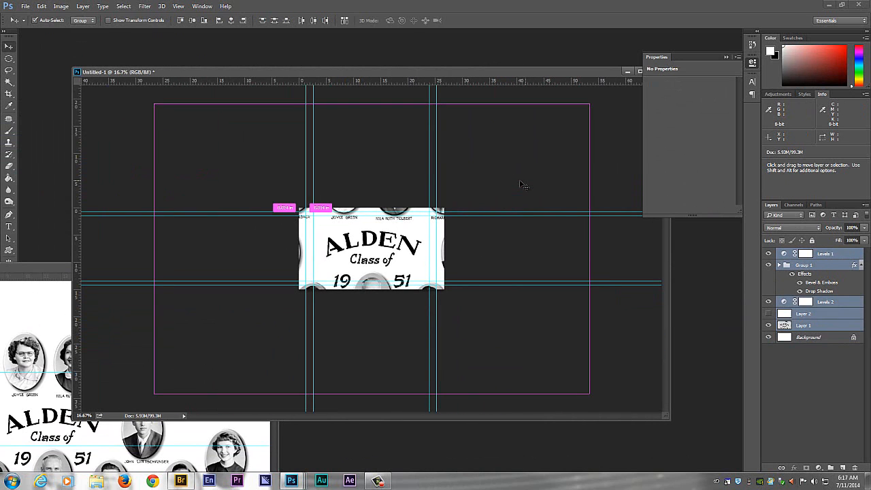
drag(588, 104, 456, 229)
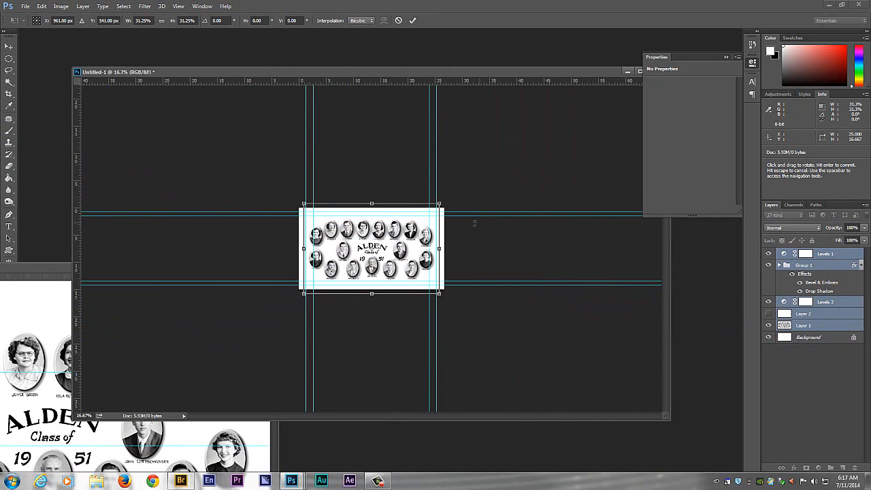
- Fine-tune the layers' scale to about 30.65% to fit the composite within the safe-area guides, and apply the transformation
key(ctrl+plus)
key(ctrl+plus)
key(ctrl+plus)
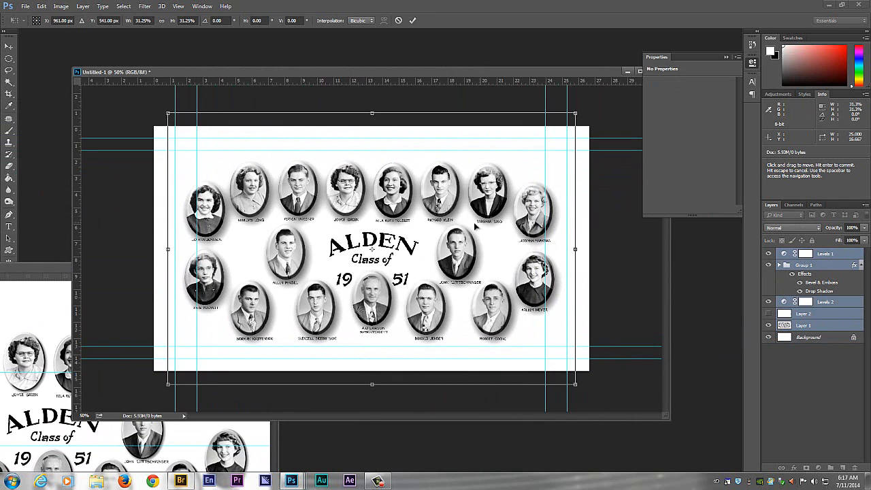
drag(574, 113, 571, 115)
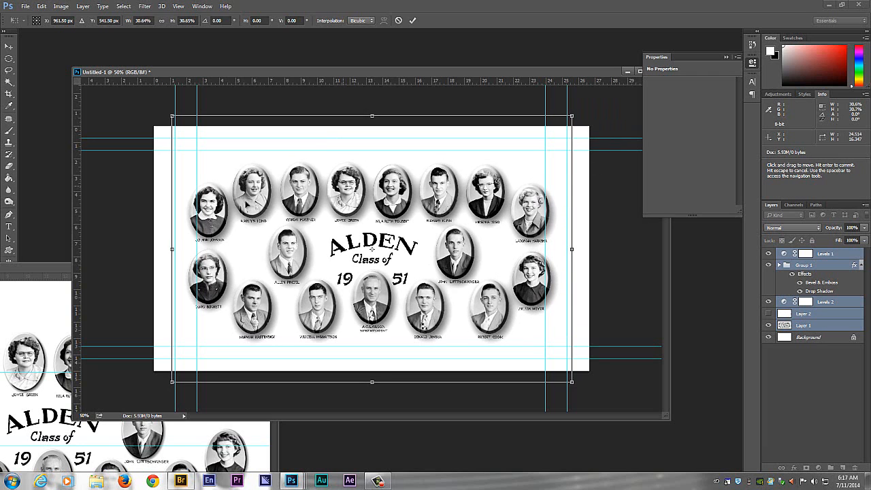
click(9, 46)
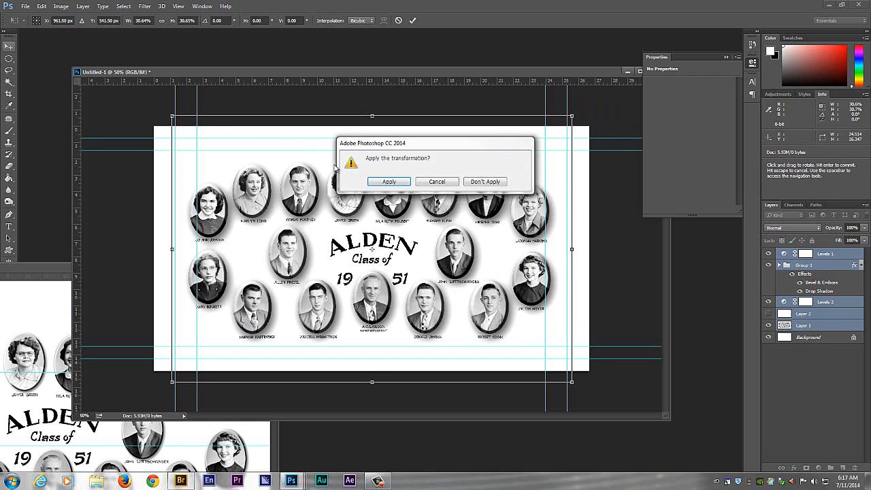
click(389, 182)
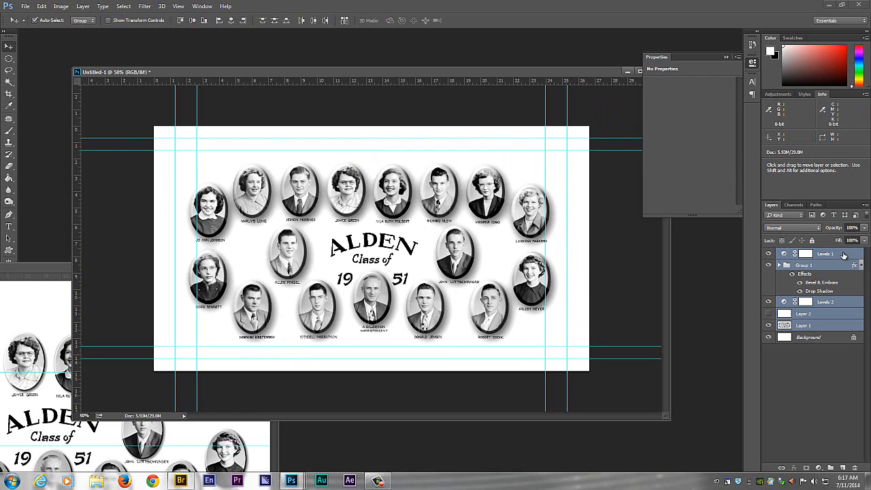
- Reopen Group 1's layer style in the new document, set the bevel size to 3 px and adjust its depth
click(843, 255)
click(828, 265)
double_click(820, 265)
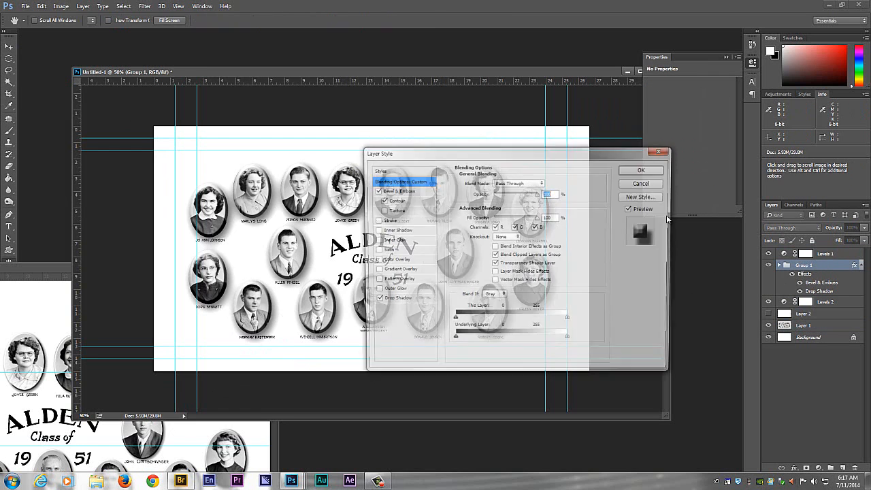
drag(424, 145, 548, 141)
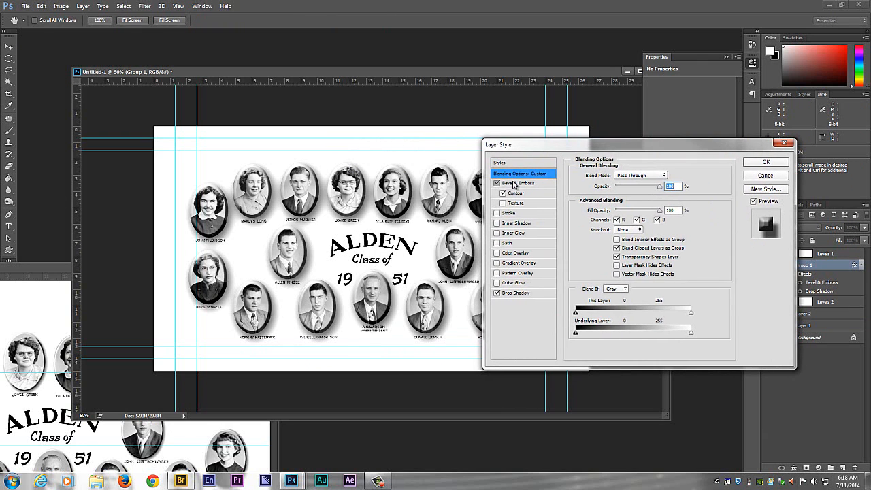
click(515, 183)
drag(614, 219, 622, 198)
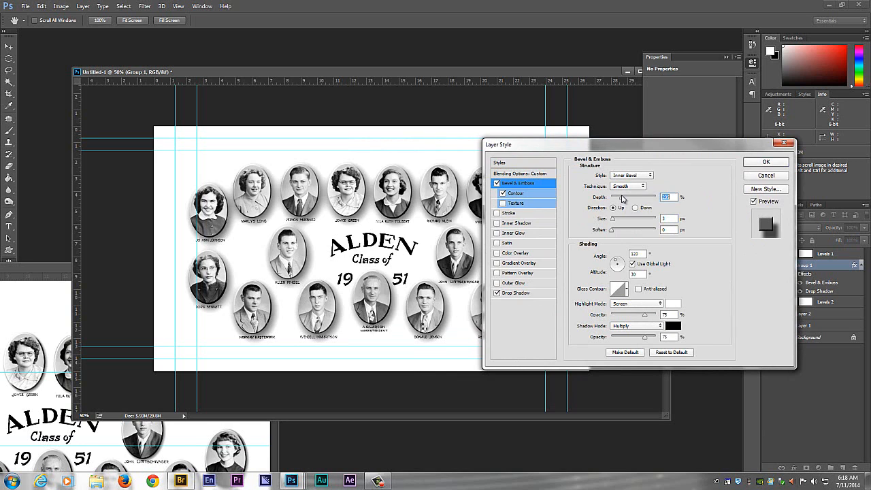
- Tighten Group 1's drop shadow to a 141° angle, 9 px distance and 16 px size, adjust its spread, and apply the layer style
click(508, 293)
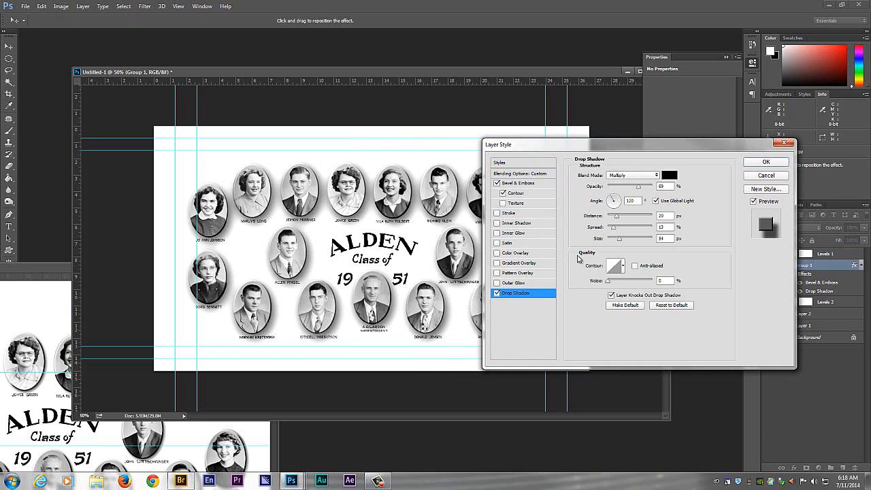
drag(620, 243, 619, 201)
click(614, 240)
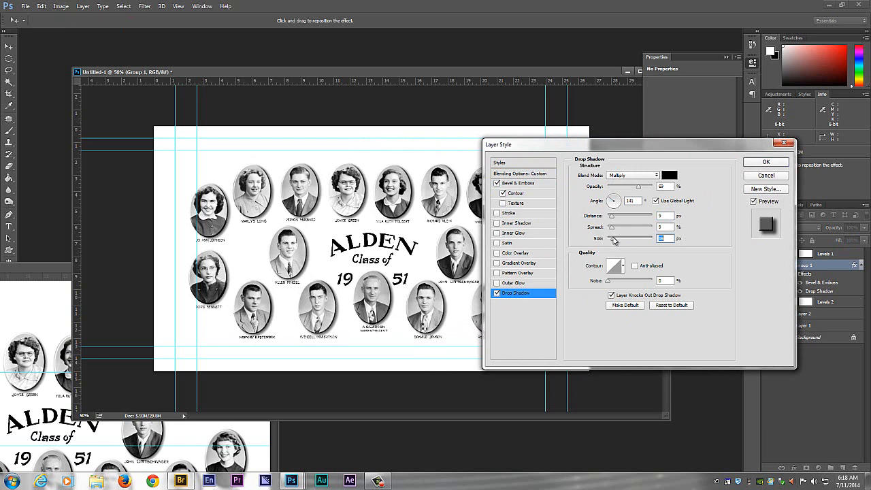
drag(611, 230, 614, 231)
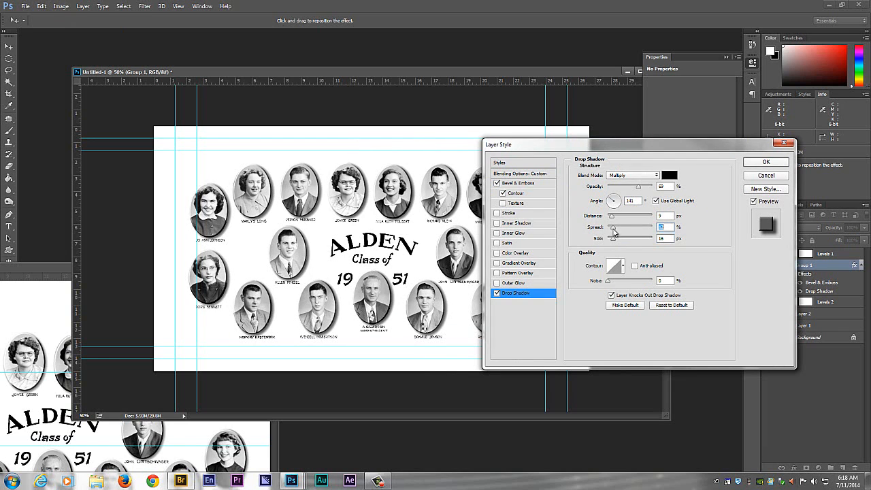
click(763, 165)
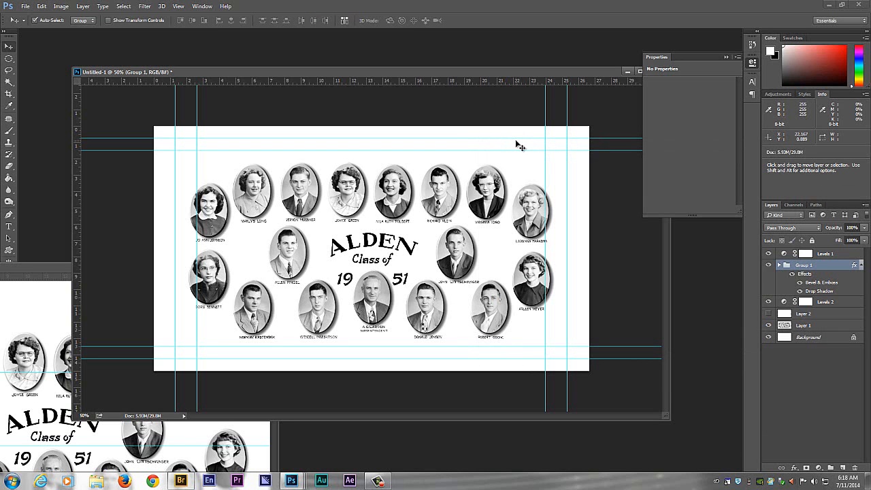
key(ctrl+plus)
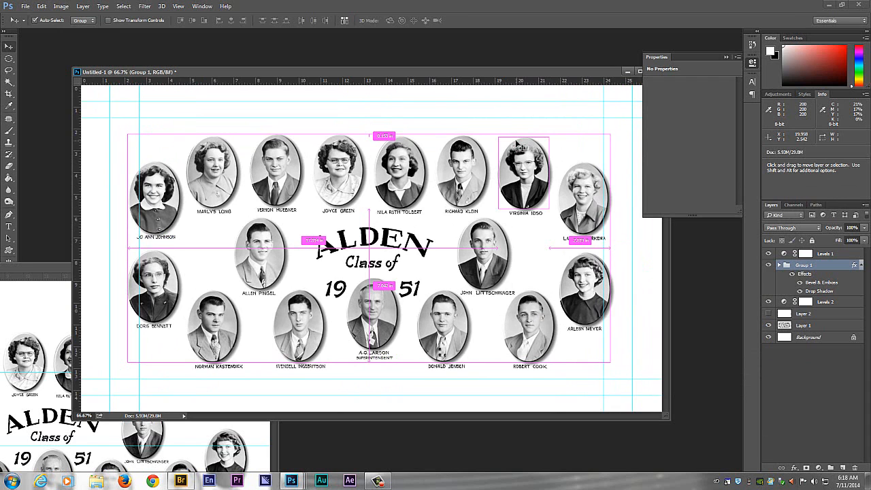
key(ctrl+minus)
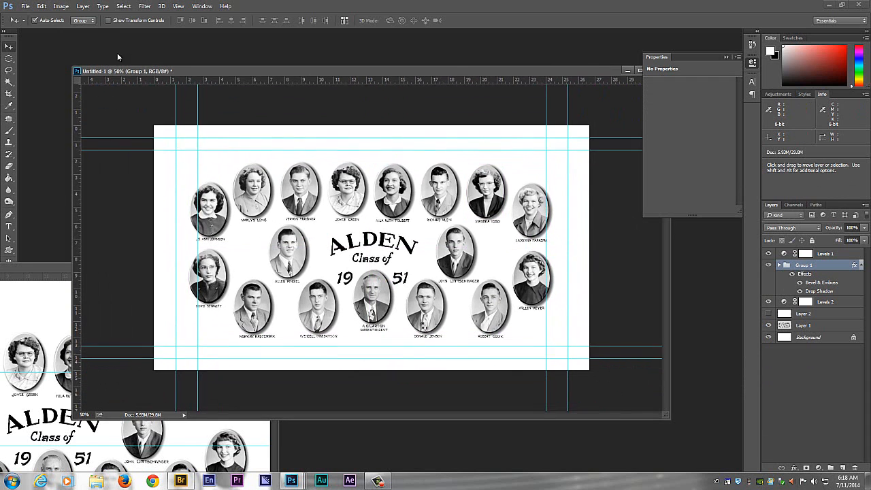
- Close the original composite and save the new document as IMG 0040 Full RT.psd, replacing the existing file with maximized compatibility
click(46, 264)
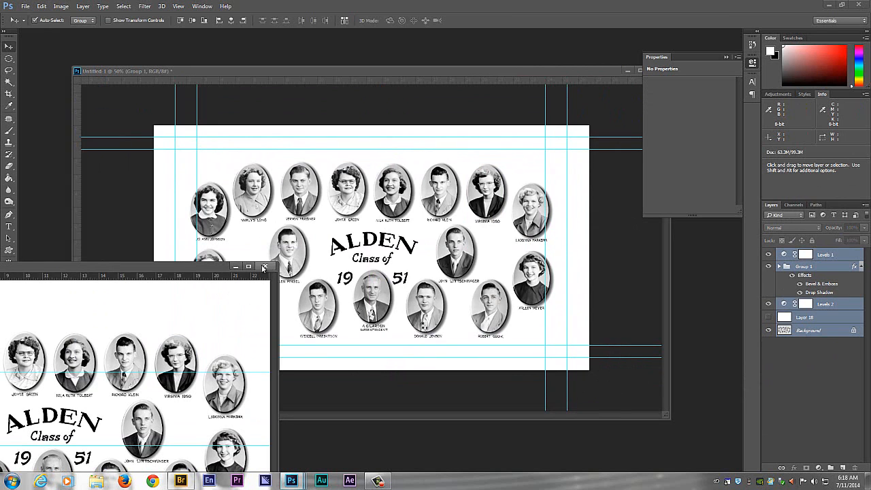
click(263, 265)
click(25, 7)
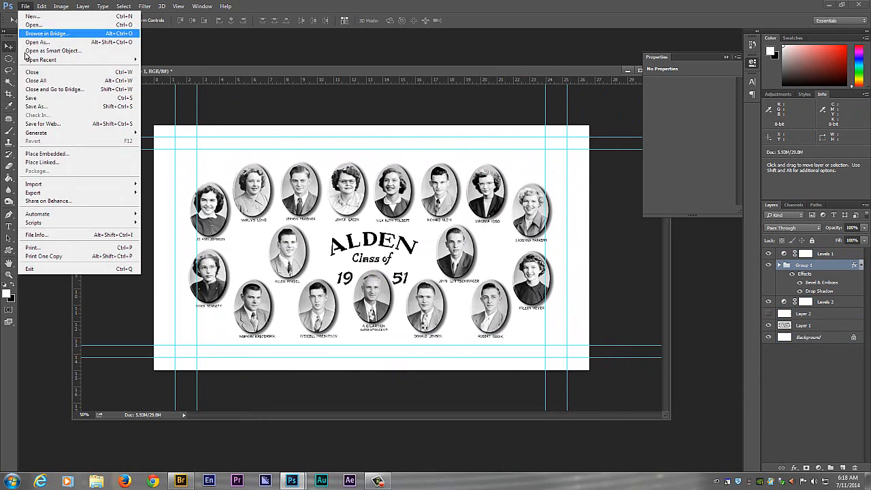
click(49, 108)
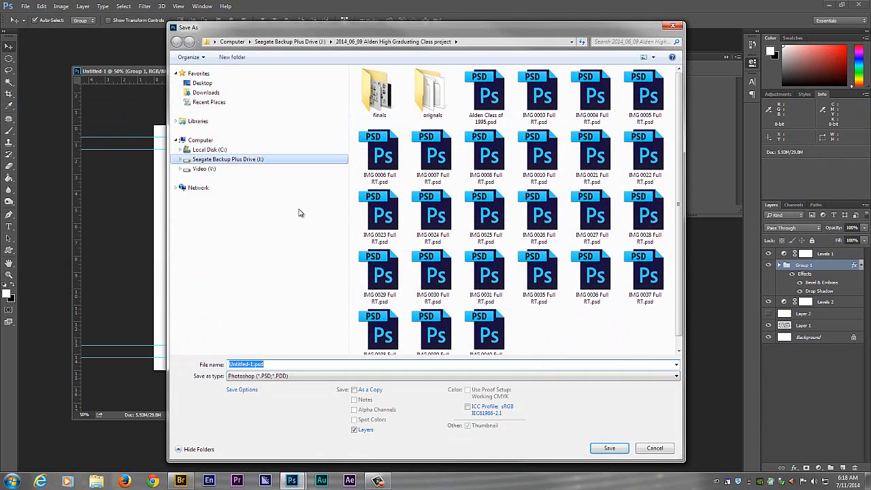
click(484, 327)
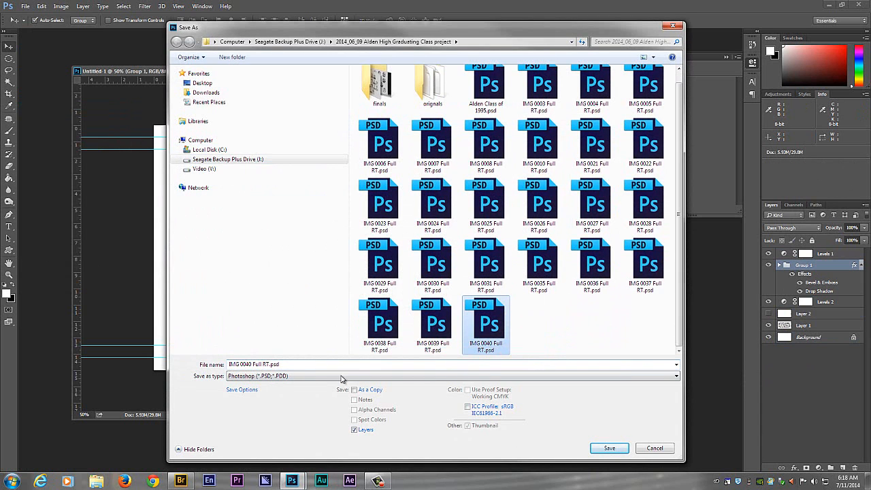
click(279, 364)
click(608, 448)
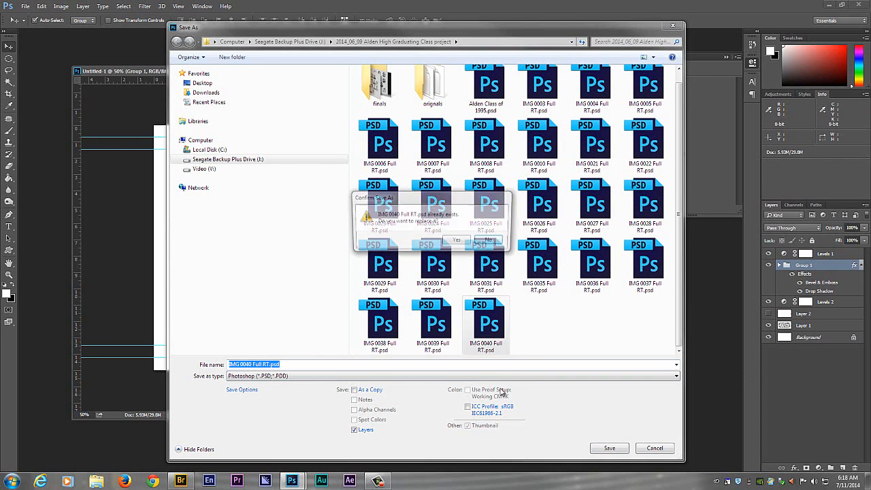
click(456, 242)
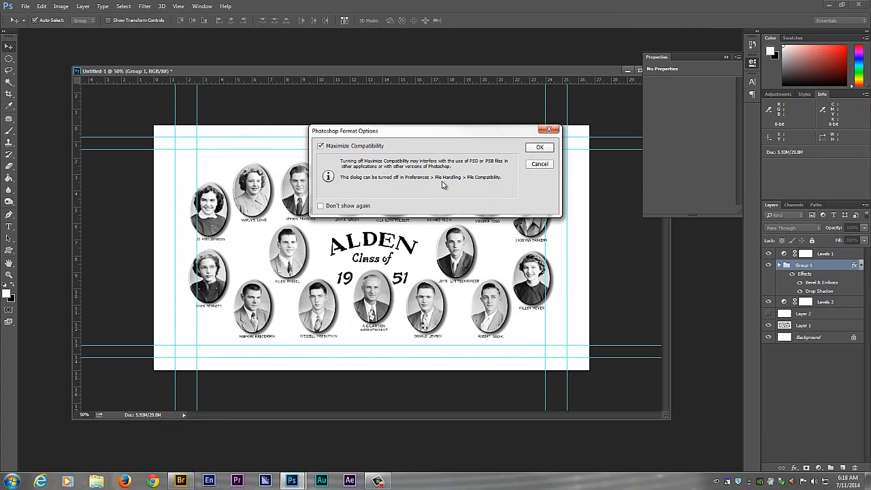
click(541, 147)
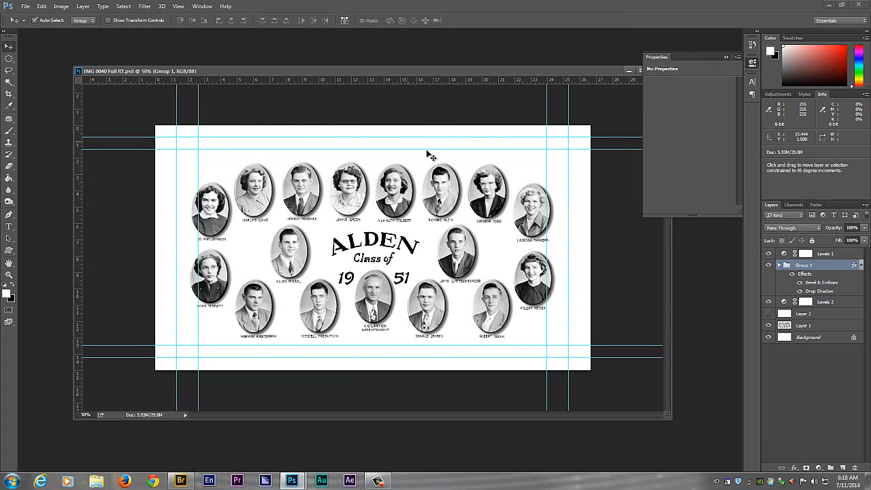
- Merge the visible layers and save a JPEG copy named 1951 IMG 0040 Full RT.jpg in the finals folder
key(ctrl+shift+e)
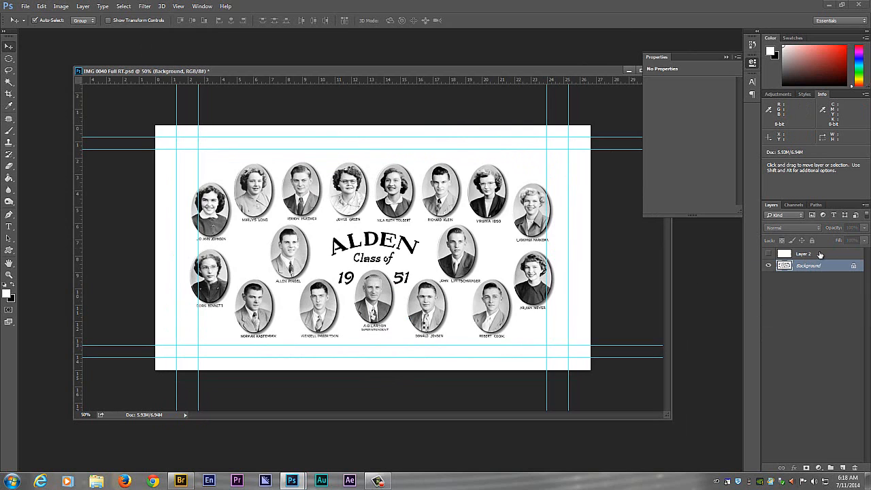
click(819, 254)
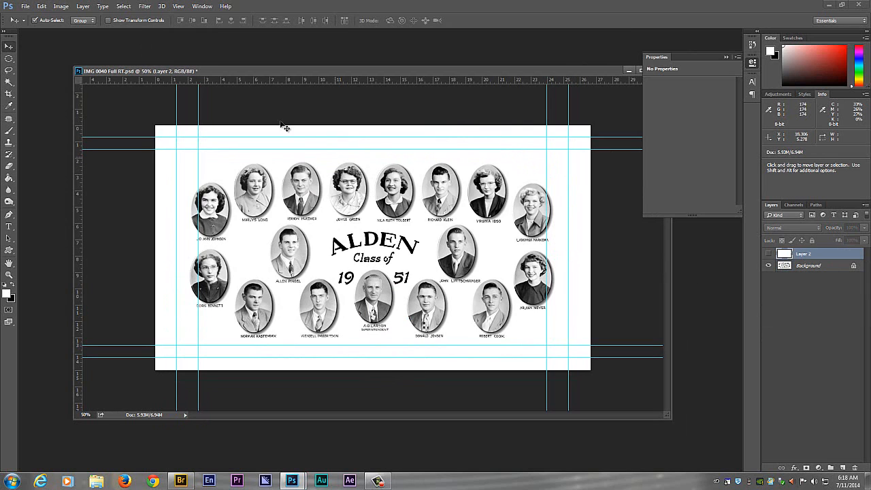
click(26, 7)
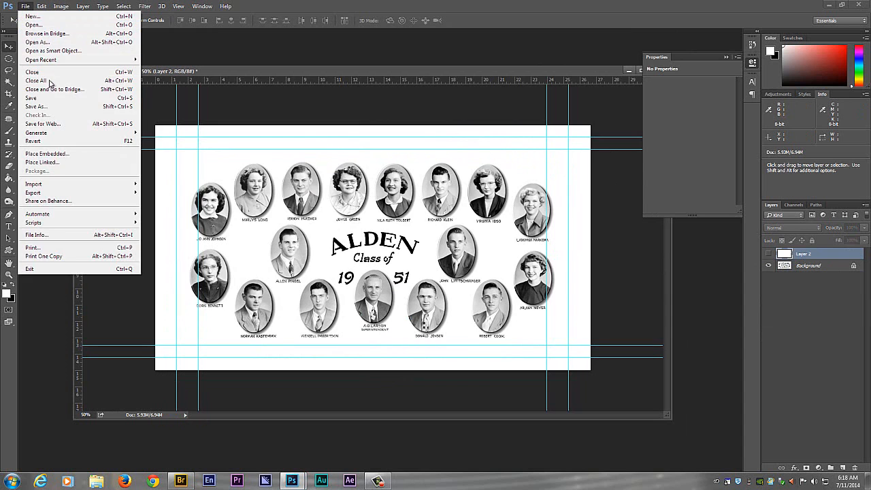
click(37, 106)
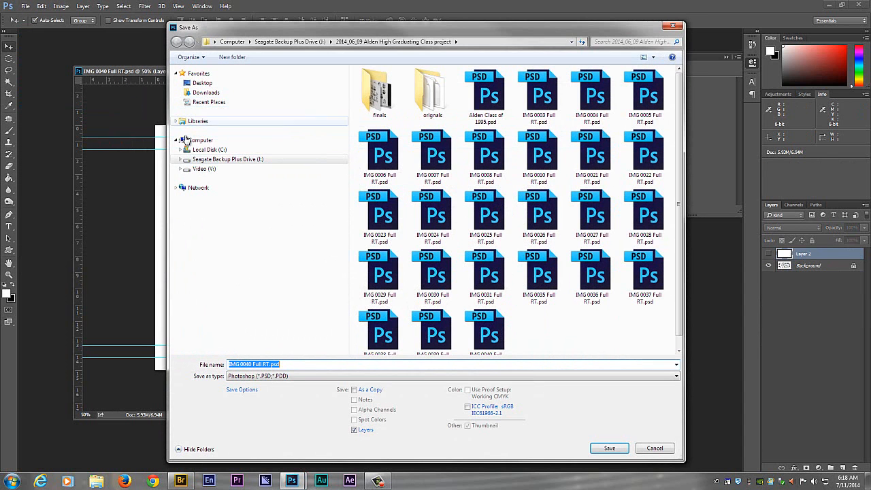
double_click(379, 92)
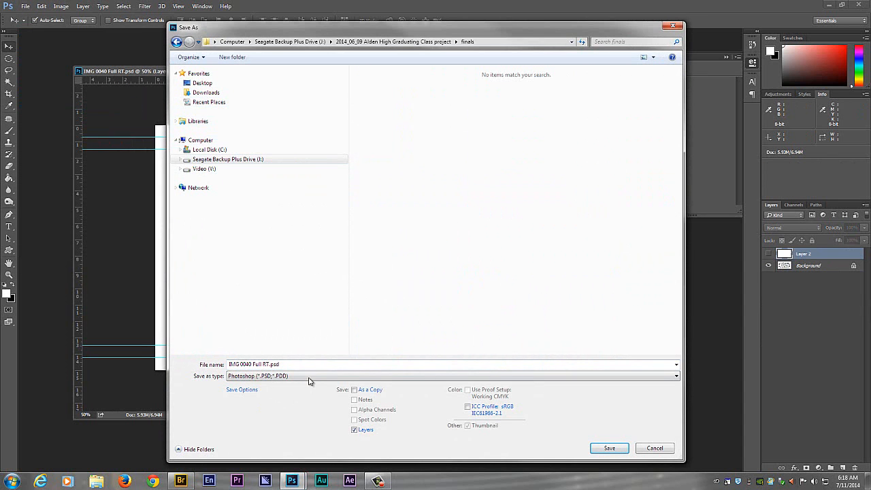
click(308, 378)
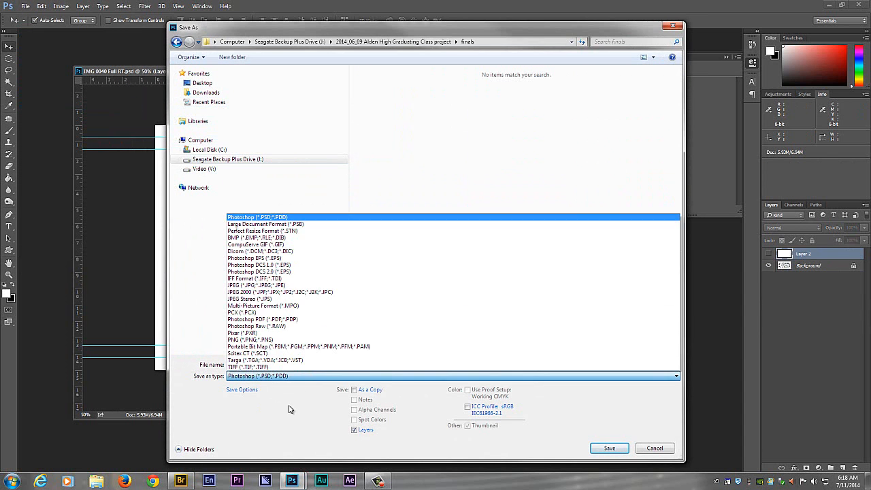
click(290, 285)
click(229, 365)
click(230, 365)
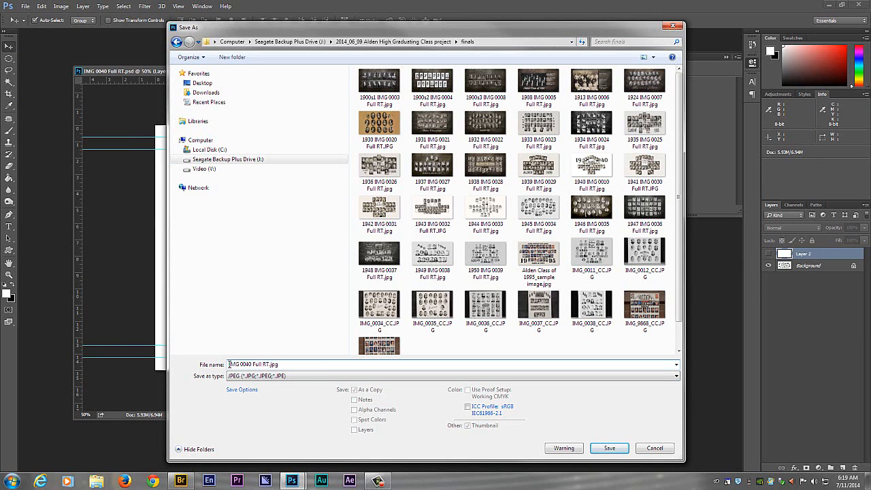
text(1951)
click(609, 448)
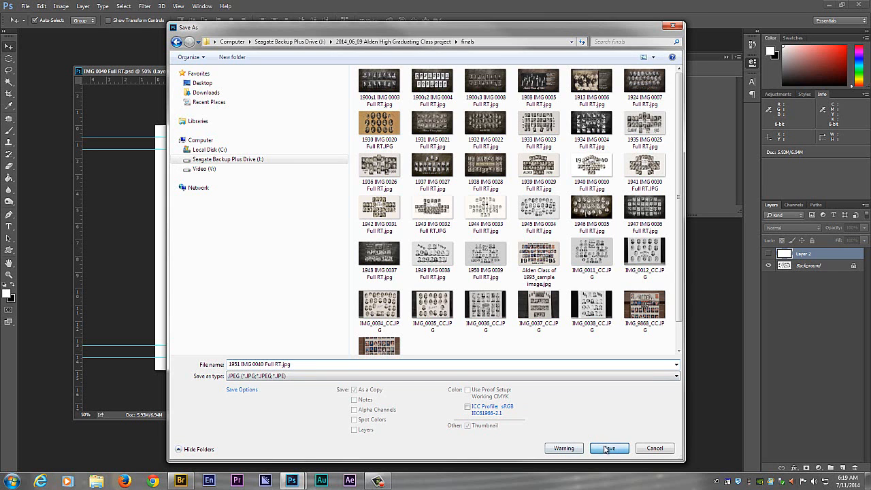
click(488, 130)
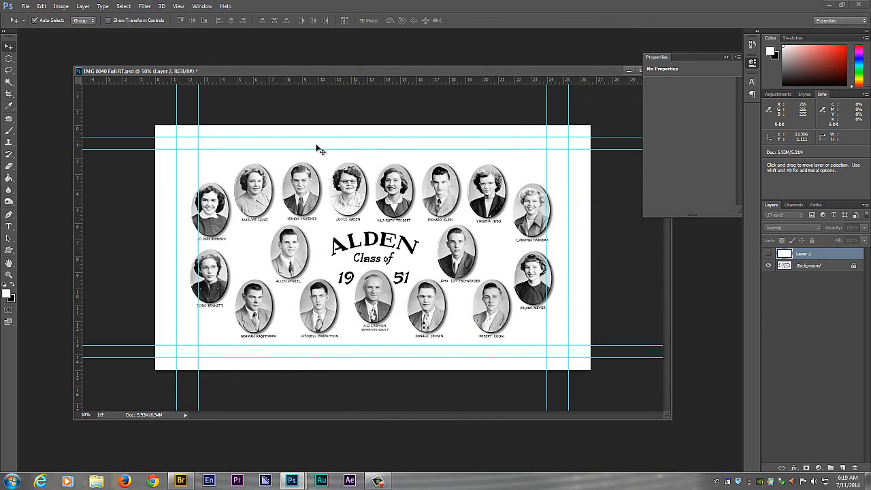
- Close IMG 0040 Full RT.psd without saving the merged layers
drag(343, 70, 218, 92)
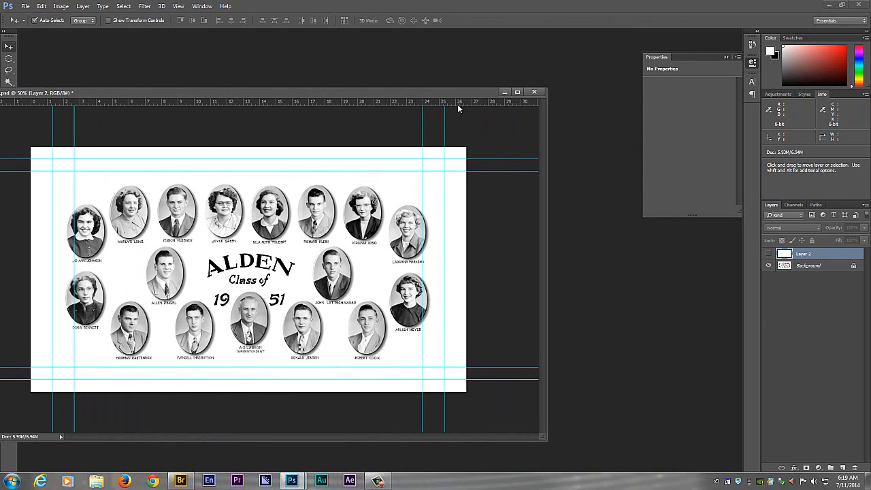
click(534, 91)
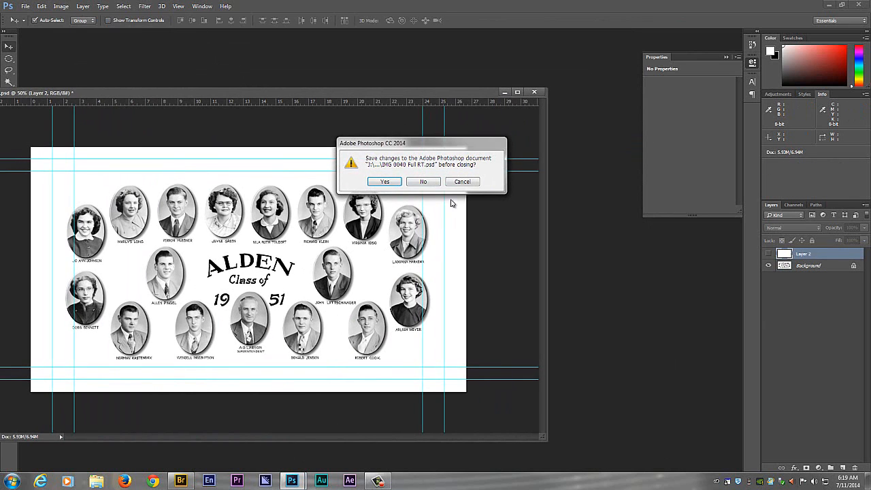
click(423, 182)
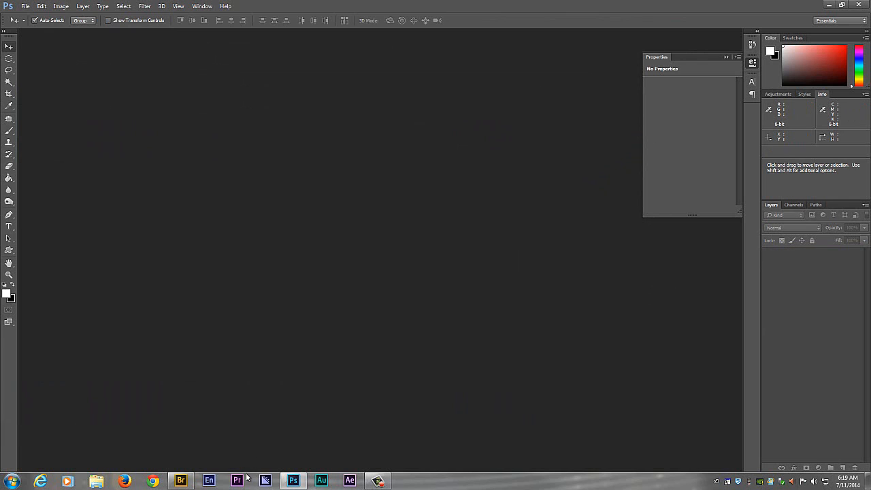
- Switch to Bridge, open the 2014_06_09 Alden High Graduating Class project folder, and compare IMG 0040 Full RT.psd with neighbouring composites, previewing it full screen
click(181, 480)
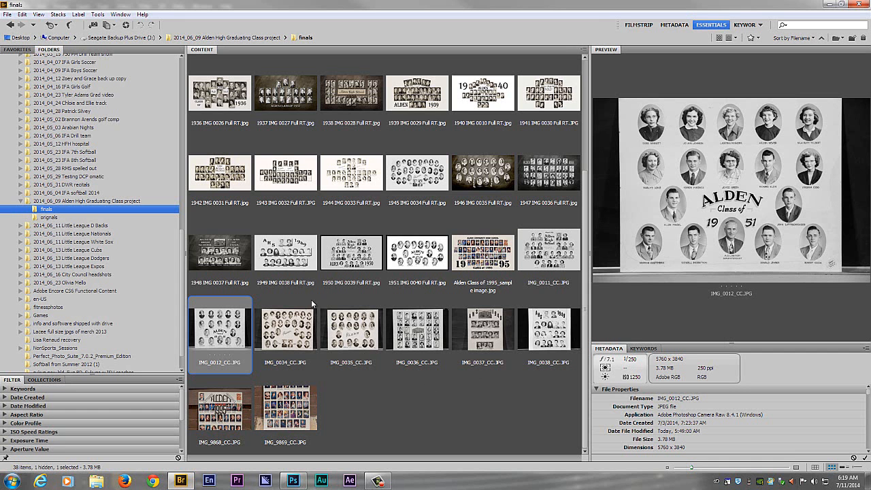
click(41, 202)
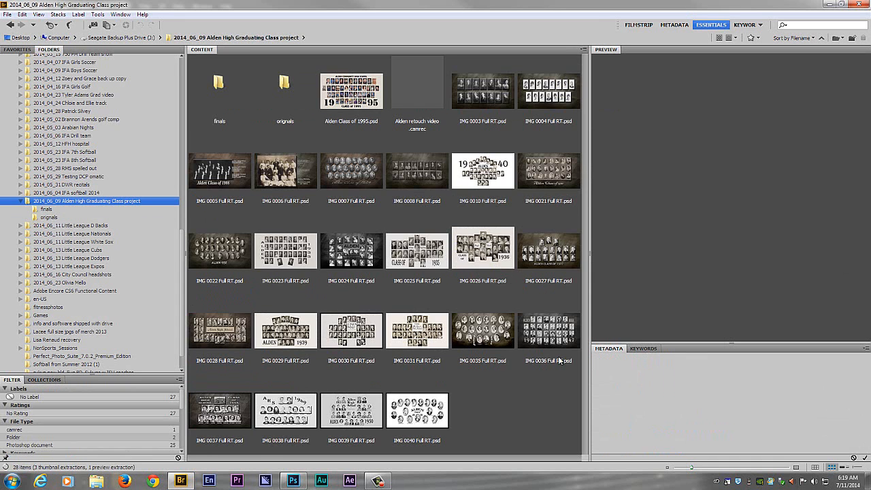
click(433, 412)
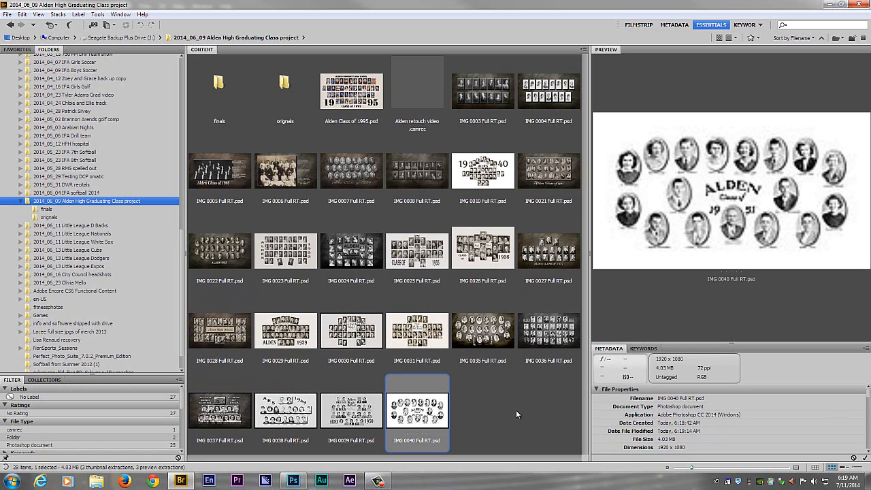
click(361, 406)
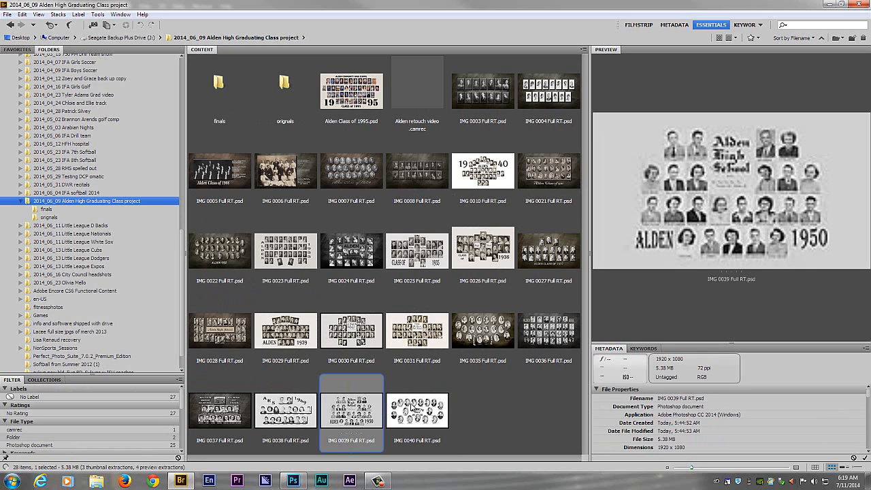
click(283, 405)
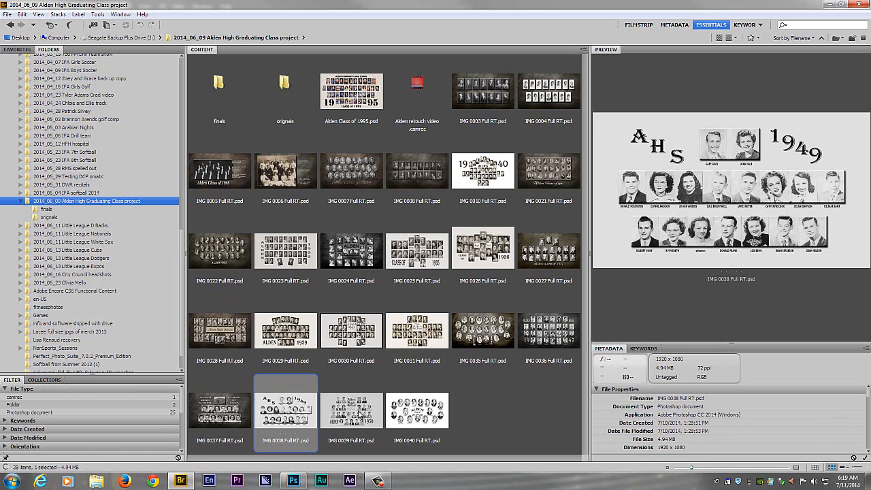
click(367, 413)
click(423, 420)
key(space)
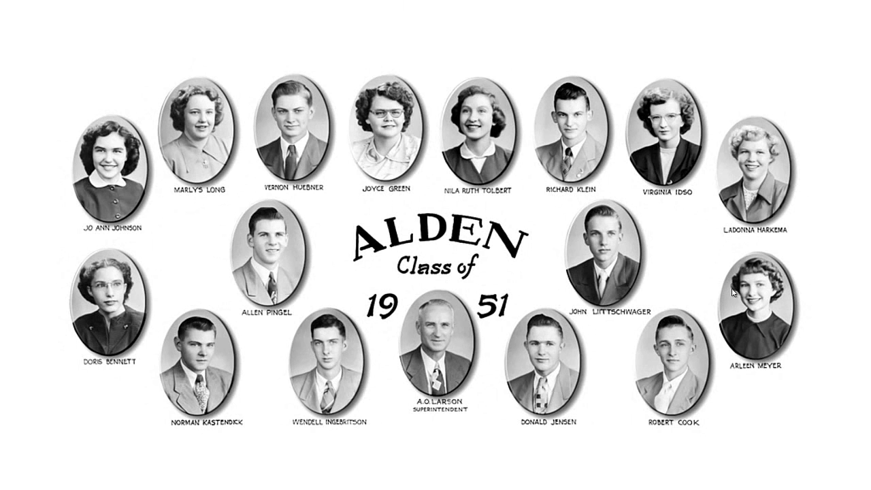
key(space)
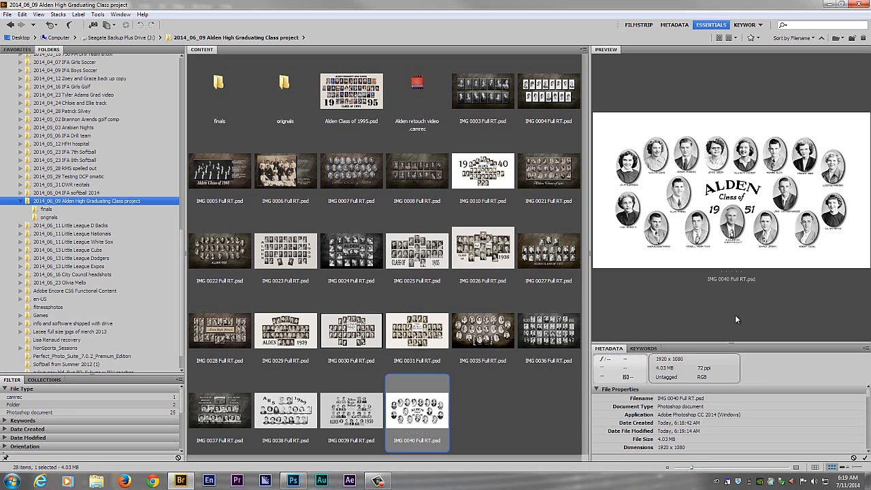
click(542, 391)
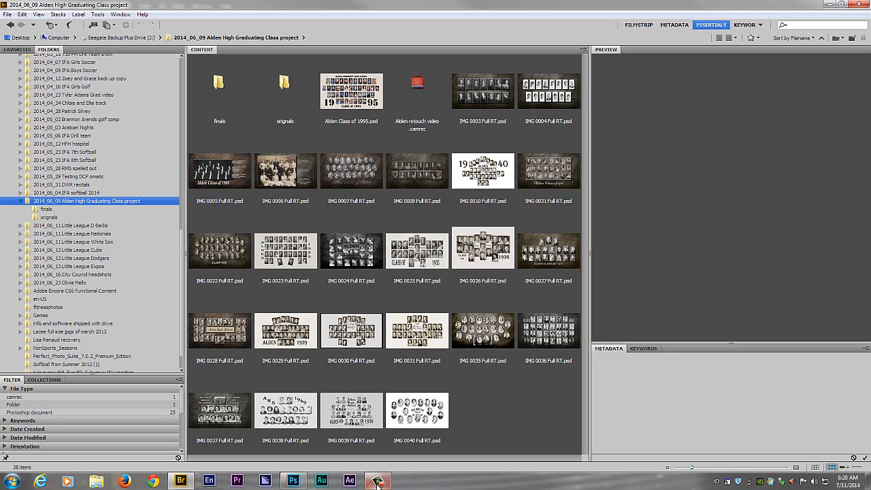
mouse_move(386, 482)
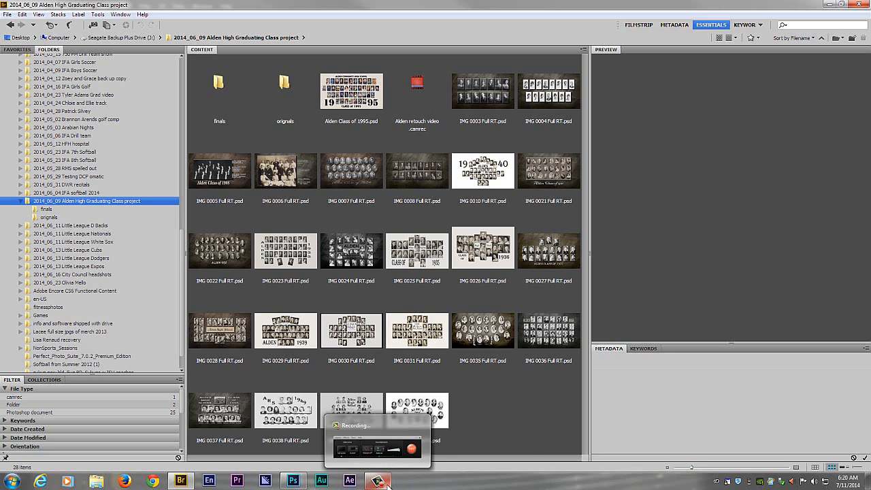